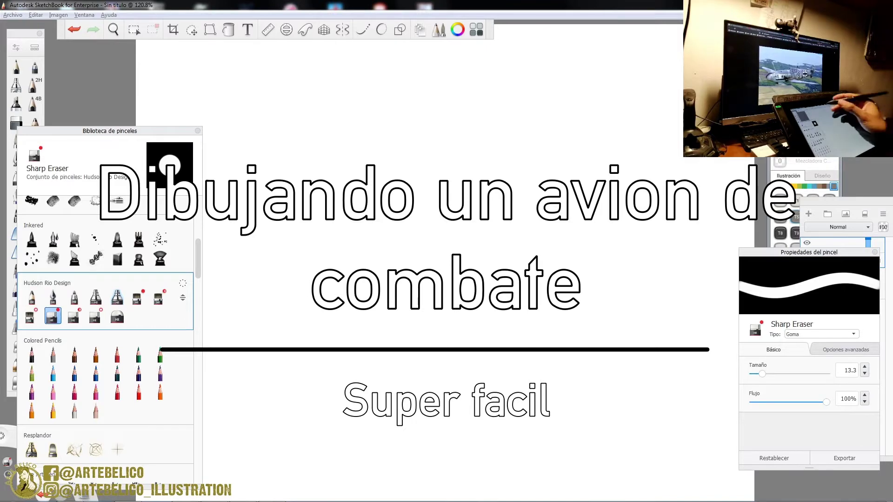
- Draw a straight, slightly rising fuselage axis across the middle of the canvas with the Royal Blue colored pencil and the ruler
drag(439, 307, 285, 300)
drag(611, 310, 627, 253)
drag(289, 301, 283, 299)
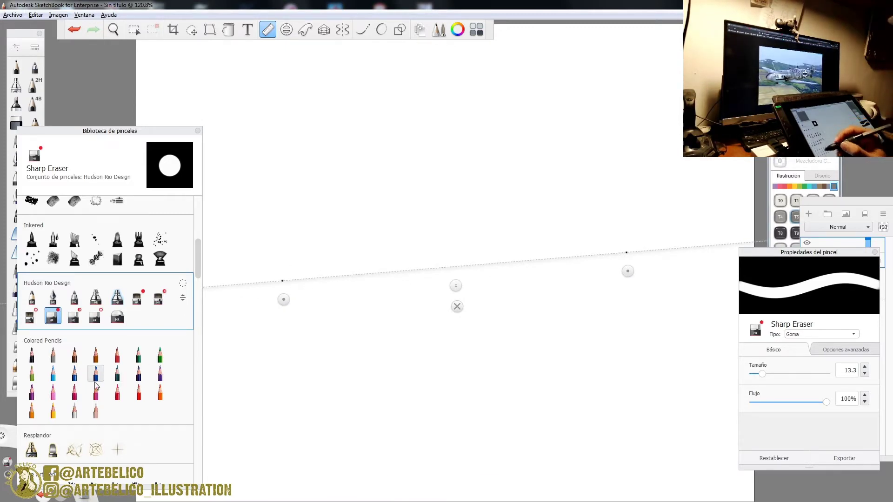
click(96, 375)
mouse_move(283, 282)
mouse_down()
mouse_move(618, 253)
mouse_move(329, 276)
mouse_up()
drag(599, 254, 608, 252)
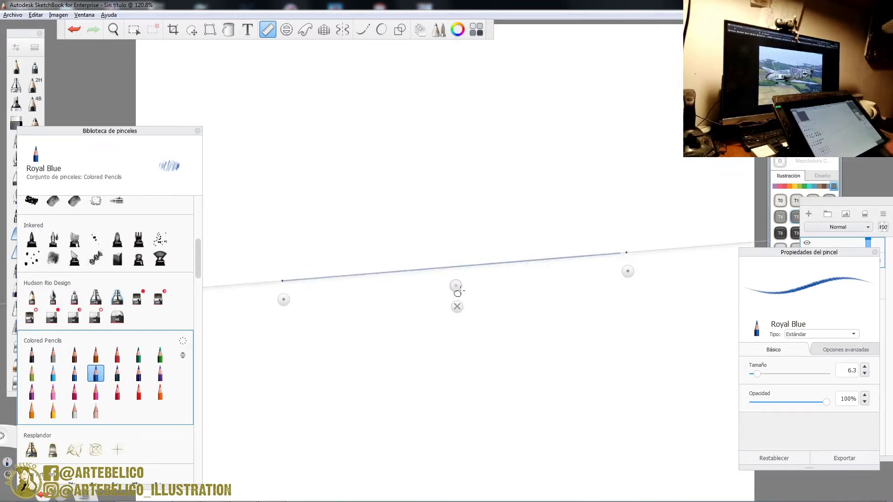
click(457, 306)
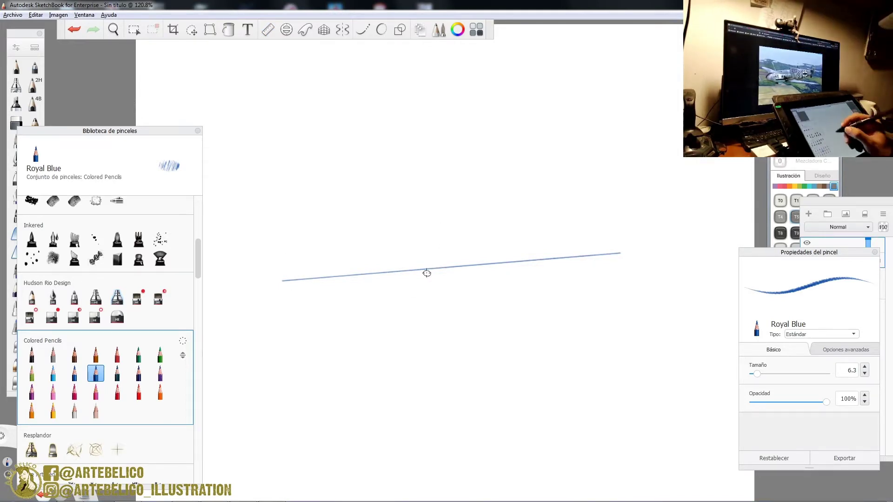
- Sketch the fuselage outline around the axis with a rounded nose, an arched upper edge and a belly curving up to the tail
mouse_move(281, 280)
mouse_down()
mouse_move(333, 243)
mouse_move(306, 254)
mouse_move(373, 237)
mouse_up()
mouse_move(281, 283)
mouse_down()
mouse_move(348, 311)
mouse_move(279, 277)
mouse_move(330, 230)
mouse_up()
mouse_move(286, 259)
mouse_down()
mouse_move(380, 215)
mouse_move(472, 215)
mouse_up()
drag(413, 213, 512, 216)
drag(305, 304, 460, 307)
mouse_move(390, 308)
mouse_down()
mouse_move(530, 290)
mouse_move(571, 275)
mouse_up()
drag(505, 295, 617, 255)
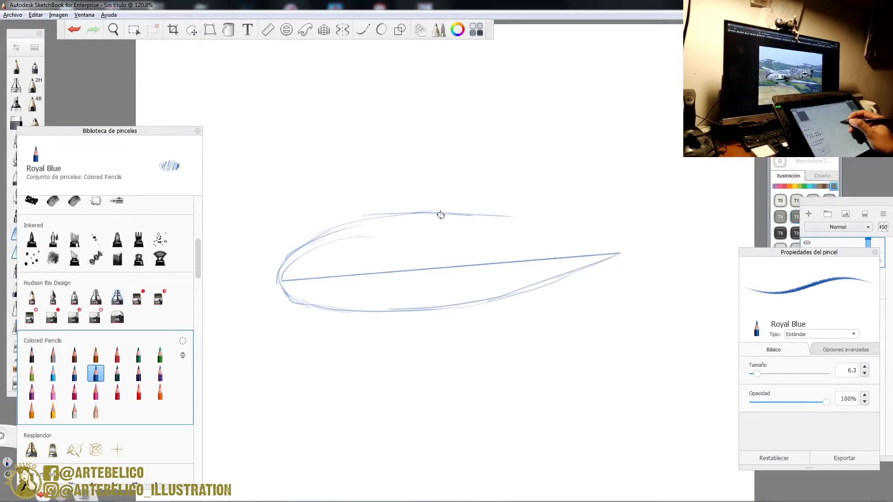
- Extend the upper fuselage curve to the tail and reinforce both contours so they meet in a tapered point
drag(335, 235, 484, 214)
drag(403, 215, 537, 229)
drag(476, 216, 582, 232)
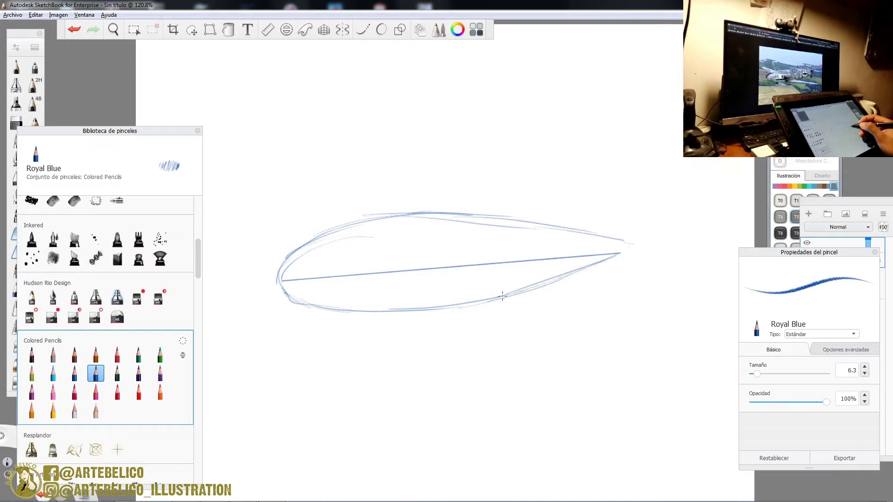
mouse_move(581, 272)
mouse_down()
mouse_move(463, 299)
mouse_move(373, 300)
mouse_move(475, 303)
mouse_up()
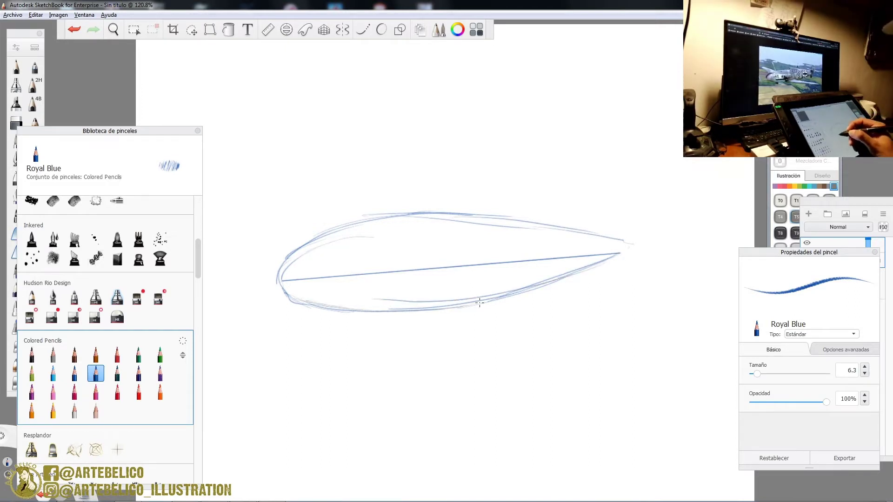
mouse_move(562, 279)
mouse_down()
mouse_move(622, 255)
mouse_move(545, 226)
mouse_up()
mouse_move(618, 250)
mouse_down()
mouse_move(505, 221)
mouse_move(381, 216)
mouse_move(421, 210)
mouse_move(315, 236)
mouse_move(279, 277)
mouse_move(283, 289)
mouse_move(349, 311)
mouse_move(307, 304)
mouse_move(461, 298)
mouse_move(392, 313)
mouse_move(585, 266)
mouse_move(620, 251)
mouse_up()
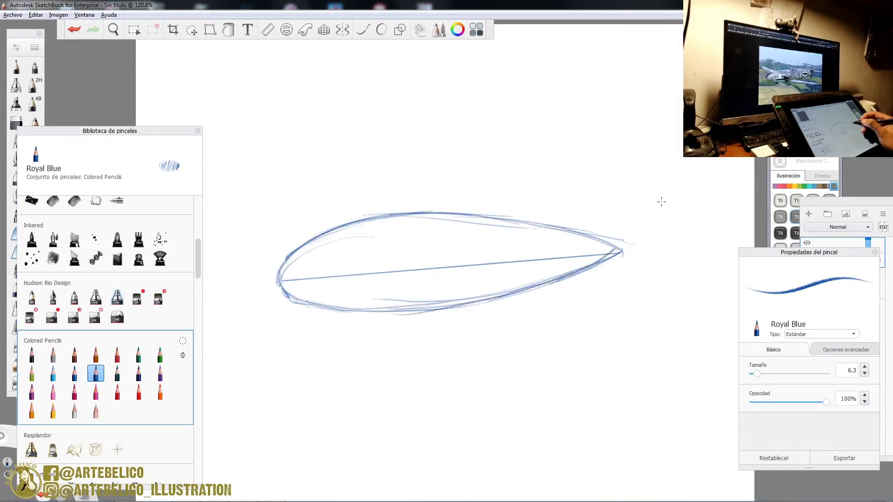
- Sketch a tall vertical tail fin with a rounded top above the rear fuselage and start the spine line ahead of it
drag(570, 227, 587, 178)
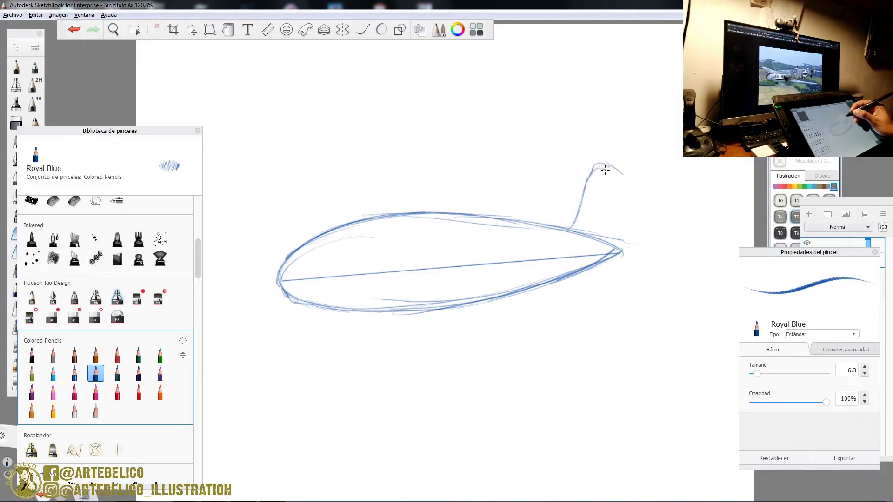
mouse_move(625, 178)
mouse_down()
mouse_move(628, 246)
mouse_move(615, 254)
mouse_move(631, 219)
mouse_up()
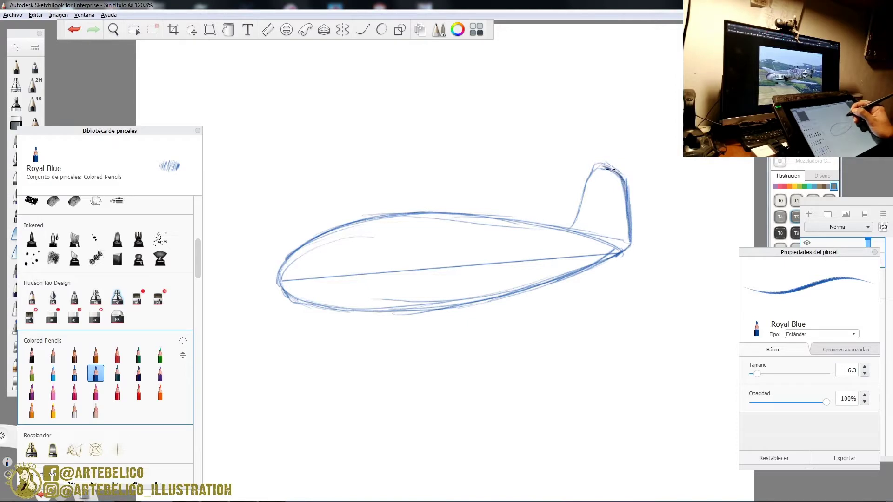
drag(592, 169, 570, 228)
mouse_move(585, 192)
mouse_down()
mouse_move(568, 226)
mouse_move(523, 213)
mouse_up()
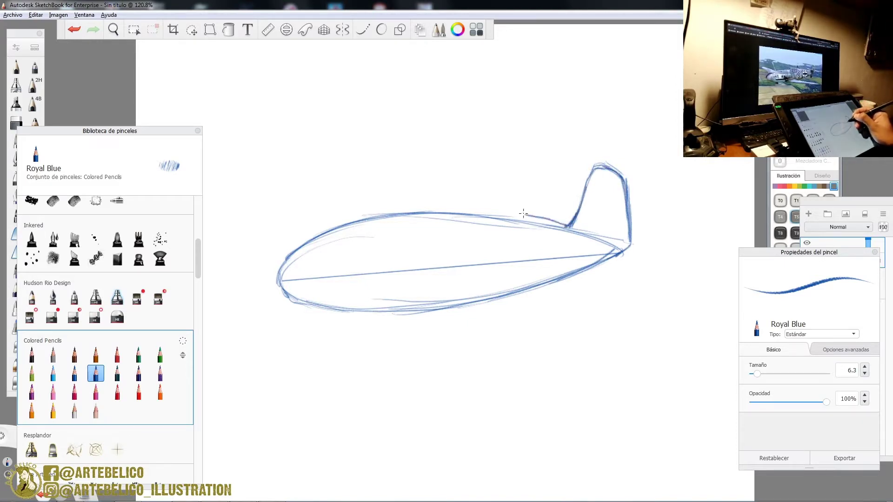
- Darken the upper nose contour and extend the sloping spine line forward to the cockpit area
drag(279, 272, 344, 228)
drag(300, 248, 384, 216)
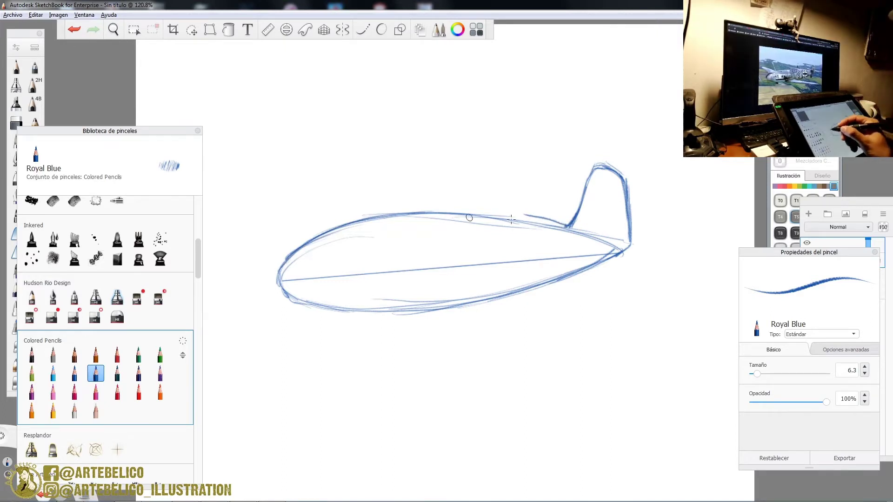
drag(514, 209, 455, 194)
mouse_move(279, 269)
mouse_down()
mouse_move(348, 228)
mouse_move(398, 219)
mouse_up()
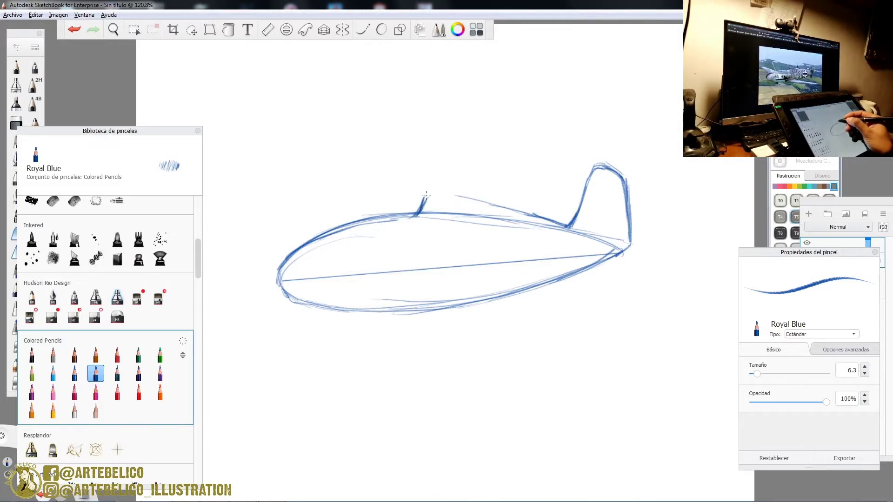
- Sketch the cockpit canopy on top of the fuselage with a slanted windshield, side window frames and a lower sill
mouse_move(412, 218)
mouse_down()
mouse_move(497, 201)
mouse_move(487, 196)
mouse_move(543, 214)
mouse_up()
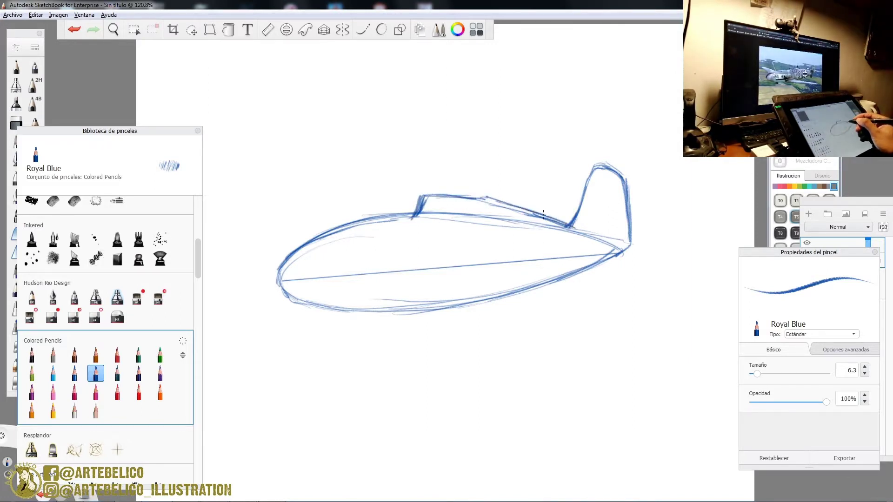
drag(430, 201, 425, 219)
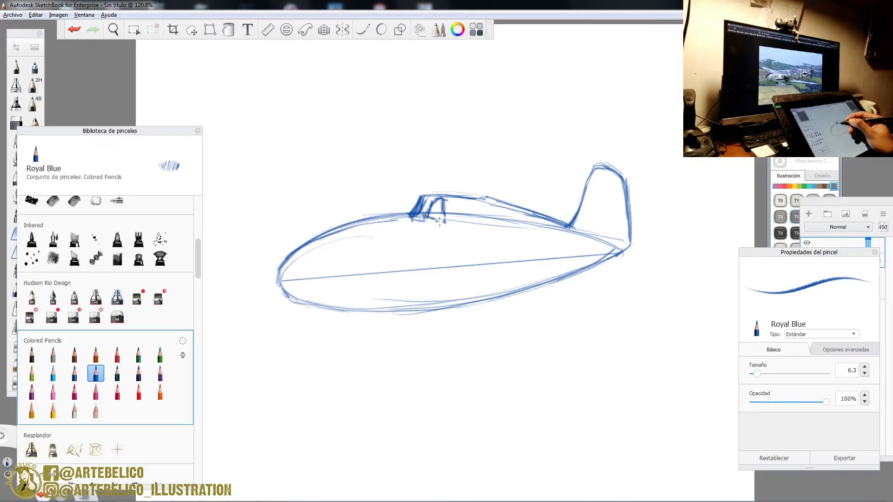
mouse_move(444, 203)
mouse_down()
mouse_move(455, 237)
mouse_move(493, 236)
mouse_move(485, 205)
mouse_move(486, 220)
mouse_move(456, 230)
mouse_move(489, 227)
mouse_move(483, 195)
mouse_move(486, 202)
mouse_move(447, 199)
mouse_up()
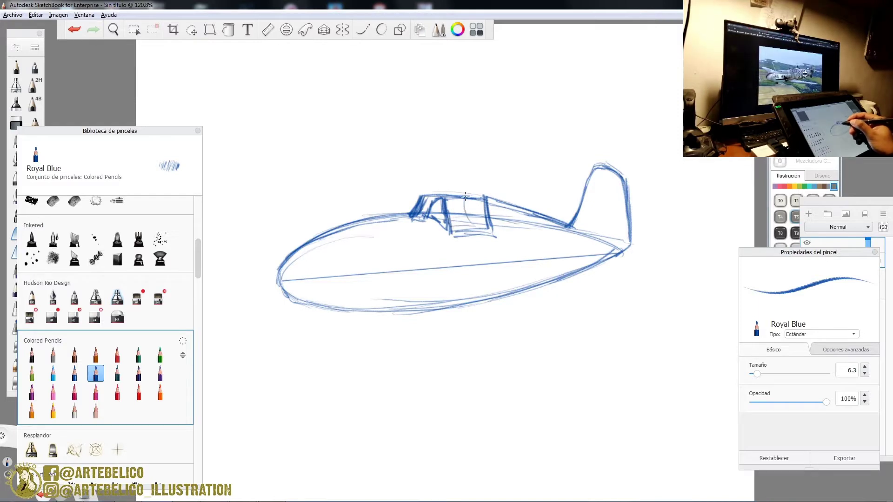
mouse_move(486, 228)
mouse_down()
mouse_move(502, 202)
mouse_move(488, 198)
mouse_move(571, 225)
mouse_up()
- Reinforce the upper nose contour and draw curved cross-section lines around the nose to mark the engine cowling
drag(488, 300, 604, 258)
mouse_move(408, 214)
mouse_down()
mouse_move(374, 213)
mouse_move(390, 214)
mouse_move(341, 223)
mouse_move(370, 230)
mouse_move(352, 238)
mouse_move(297, 251)
mouse_up()
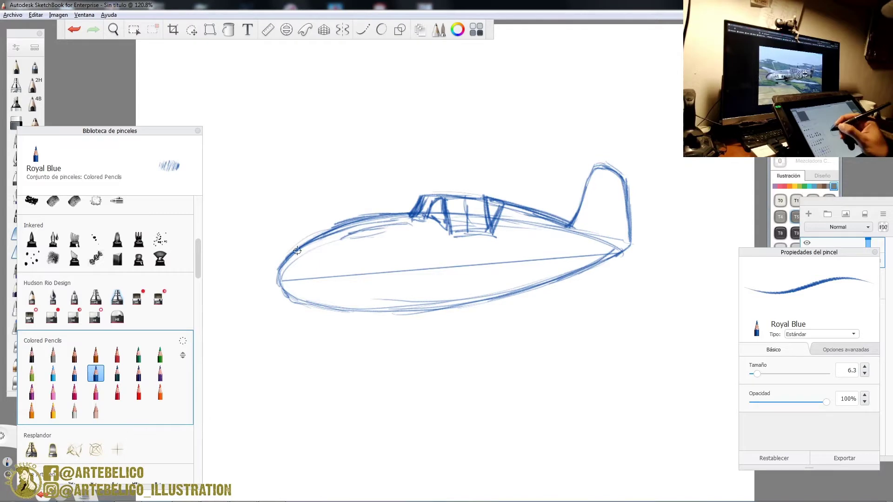
mouse_move(333, 305)
mouse_down()
mouse_move(339, 255)
mouse_move(316, 237)
mouse_move(344, 294)
mouse_up()
drag(343, 253, 335, 296)
drag(300, 250, 287, 289)
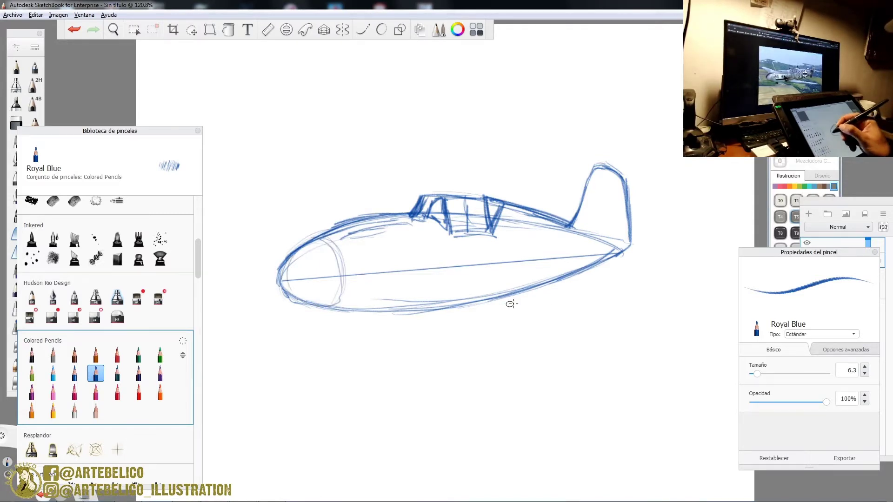
- Sketch the air intake under the nose and the rounded front of the wing root, and darken the rear belly line
mouse_move(502, 295)
mouse_down()
mouse_move(344, 318)
mouse_move(358, 329)
mouse_move(361, 317)
mouse_move(329, 323)
mouse_move(332, 311)
mouse_move(350, 323)
mouse_move(362, 322)
mouse_move(332, 314)
mouse_move(400, 315)
mouse_up()
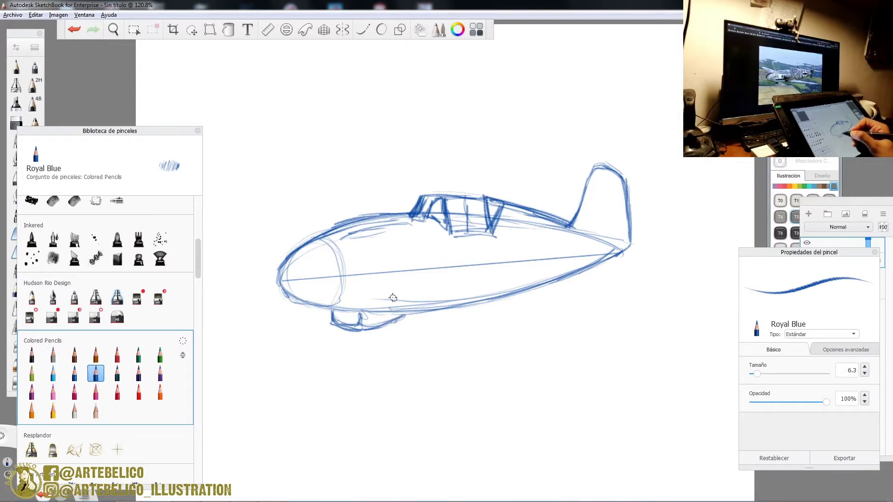
mouse_move(389, 303)
mouse_down()
mouse_move(400, 285)
mouse_move(401, 309)
mouse_up()
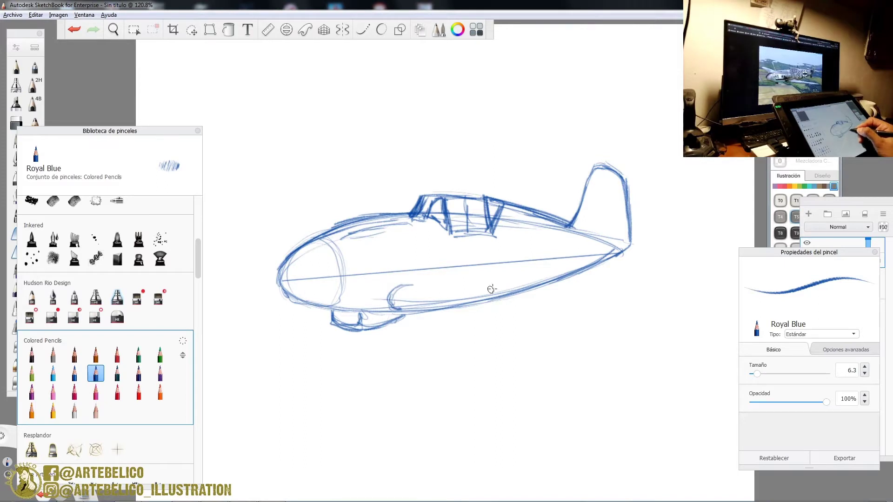
drag(510, 298, 618, 250)
drag(563, 280, 610, 253)
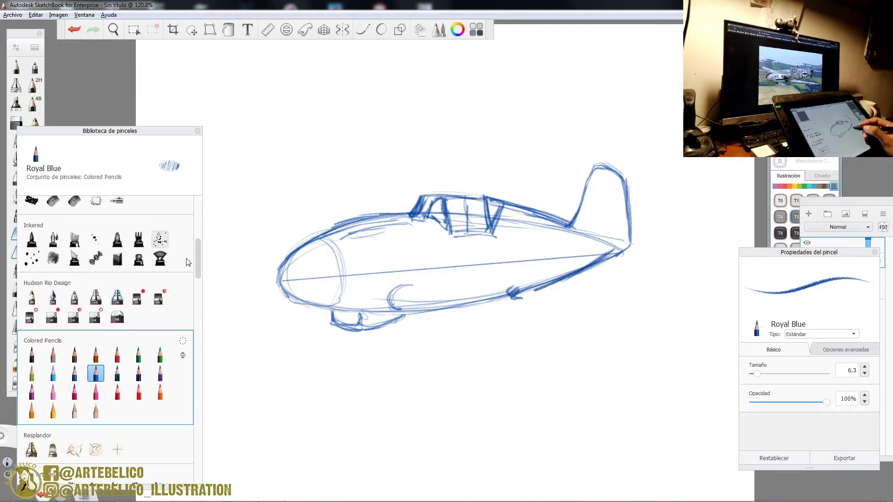
- Erase the spine line behind the canopy with the hard eraser, then lasso the tail section and move it slightly upward
click(16, 122)
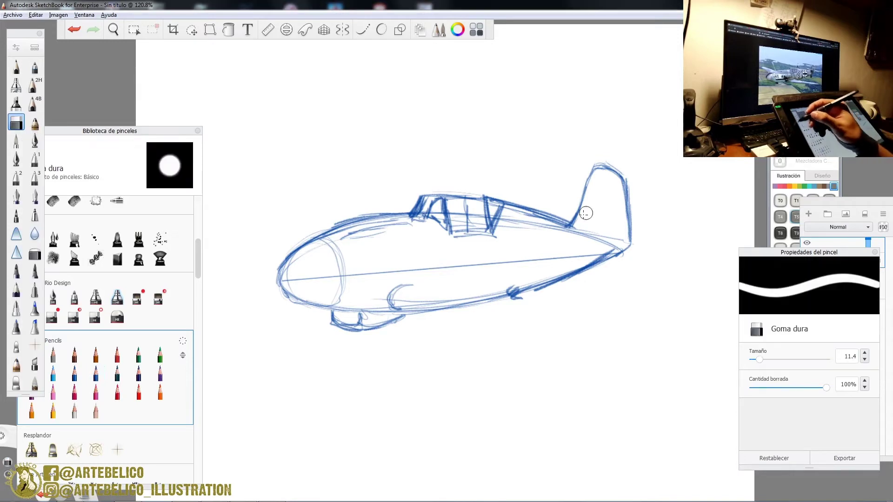
mouse_move(513, 203)
mouse_down()
mouse_move(564, 224)
mouse_move(538, 223)
mouse_up()
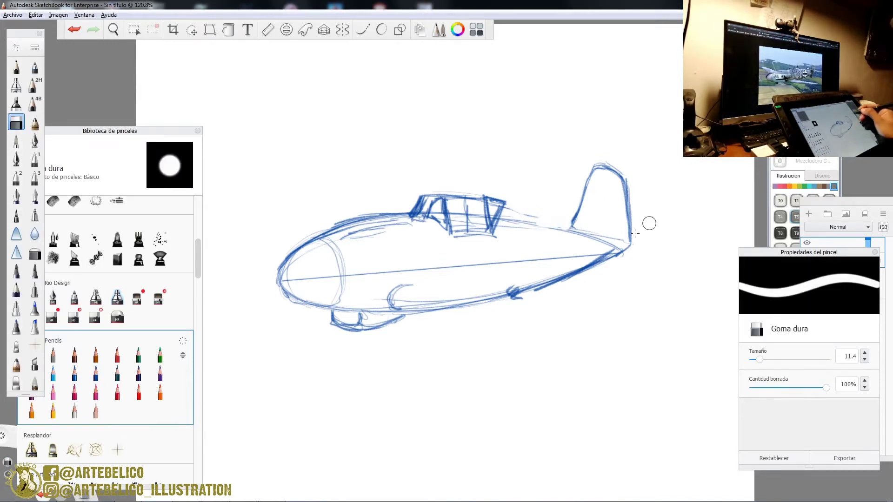
click(192, 29)
mouse_move(559, 159)
mouse_down()
mouse_move(530, 219)
mouse_move(523, 289)
mouse_move(655, 238)
mouse_move(560, 158)
mouse_up()
mouse_move(638, 268)
mouse_down()
mouse_move(627, 259)
mouse_move(647, 281)
mouse_move(643, 247)
mouse_move(648, 271)
mouse_up()
click(505, 298)
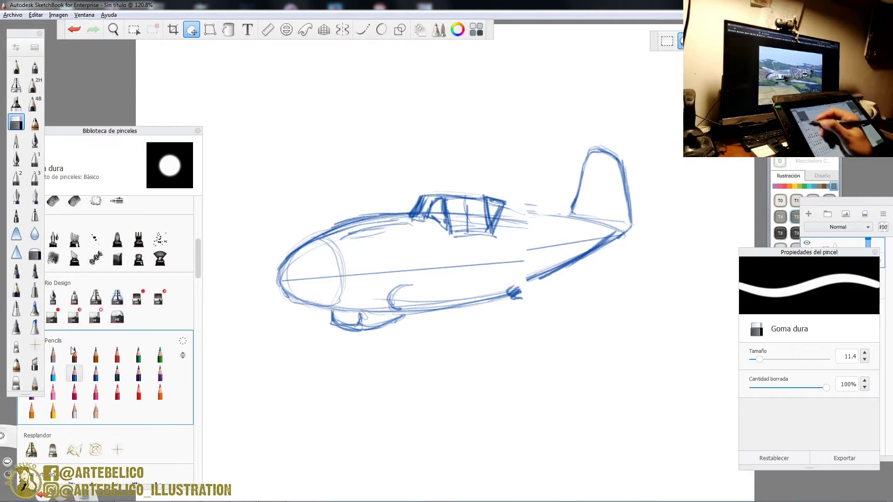
- Reconnect the raised tail to the fuselage along spine and belly in Royal Blue, and darken the canopy and fin edges
click(96, 374)
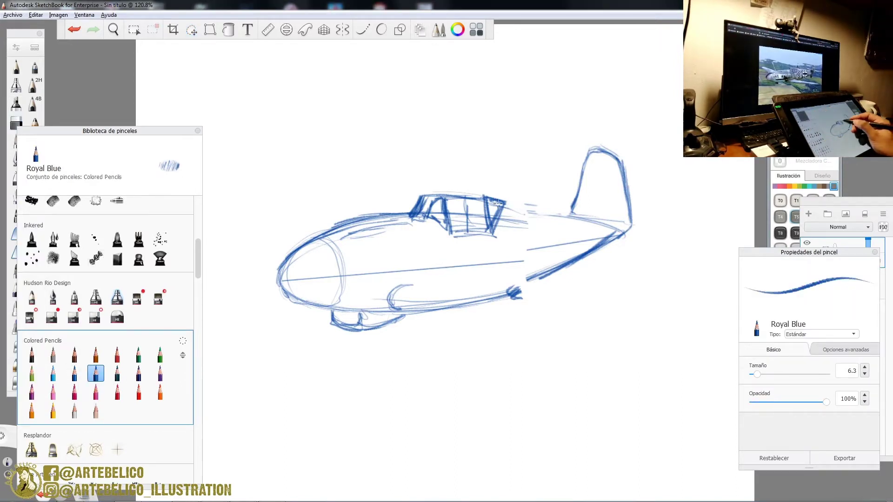
drag(505, 200, 564, 216)
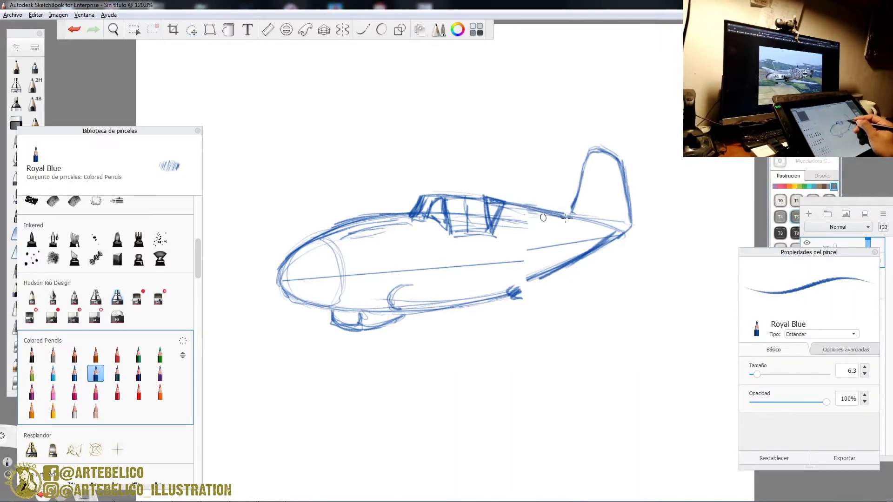
mouse_move(531, 281)
mouse_down()
mouse_move(630, 215)
mouse_move(457, 192)
mouse_up()
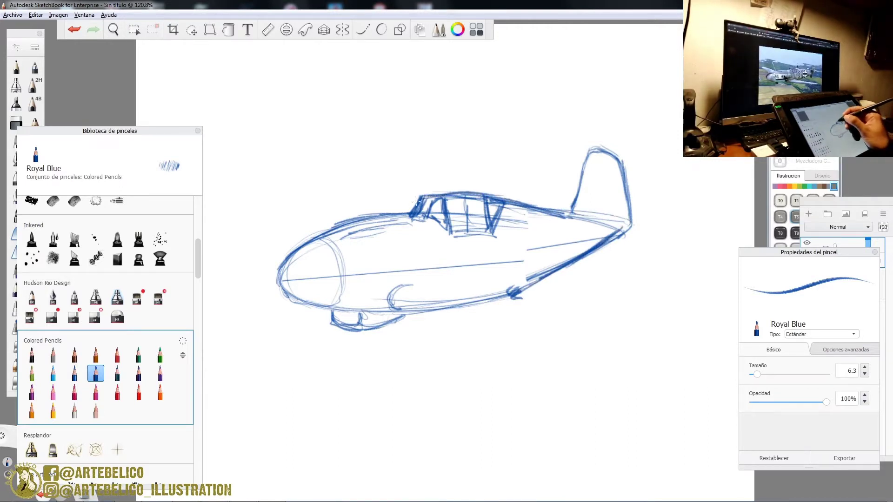
mouse_move(424, 216)
mouse_down()
mouse_move(422, 198)
mouse_move(445, 196)
mouse_up()
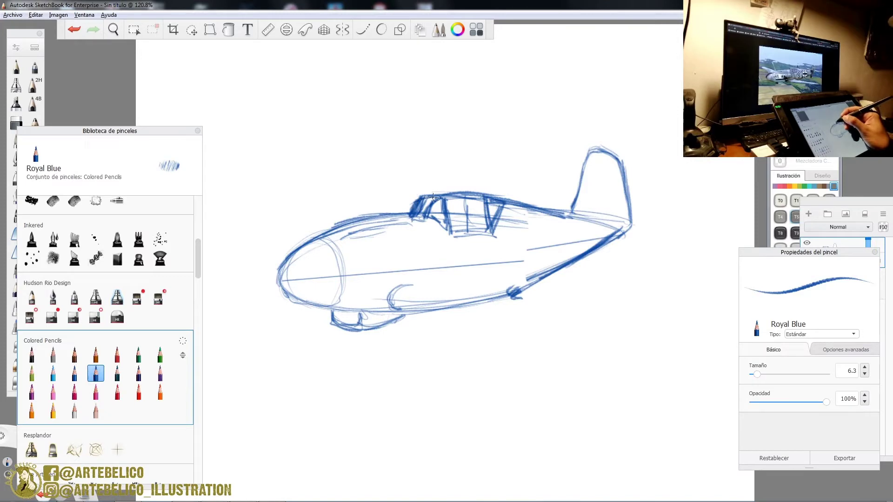
drag(566, 216, 589, 153)
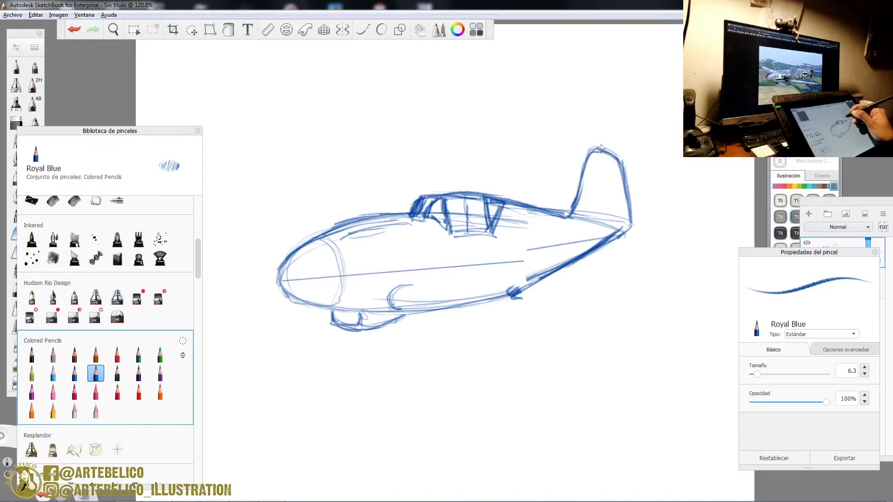
- Draw thin horizontal stabilizers extending from both sides of the tail fin's base
mouse_move(573, 203)
mouse_down()
mouse_move(537, 197)
mouse_move(570, 195)
mouse_move(528, 196)
mouse_up()
drag(589, 199, 664, 211)
drag(611, 201, 673, 213)
- Darken the rear fuselage contours and draw the airfoil-shaped wing root on the lower side of the body
mouse_move(621, 230)
mouse_down()
mouse_move(548, 276)
mouse_move(486, 297)
mouse_up()
mouse_move(621, 227)
mouse_down()
mouse_move(521, 288)
mouse_move(509, 210)
mouse_up()
drag(572, 221, 489, 197)
mouse_move(538, 279)
mouse_down()
mouse_move(513, 297)
mouse_move(440, 278)
mouse_move(398, 288)
mouse_move(390, 303)
mouse_up()
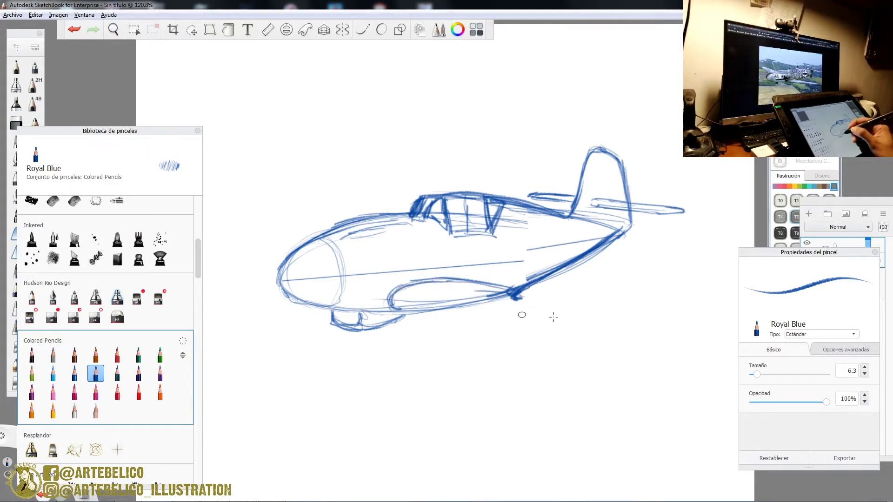
- Draw the near wing with the ruler, tapering from the wing root to a rounded tip, and add short strokes at the root
click(267, 29)
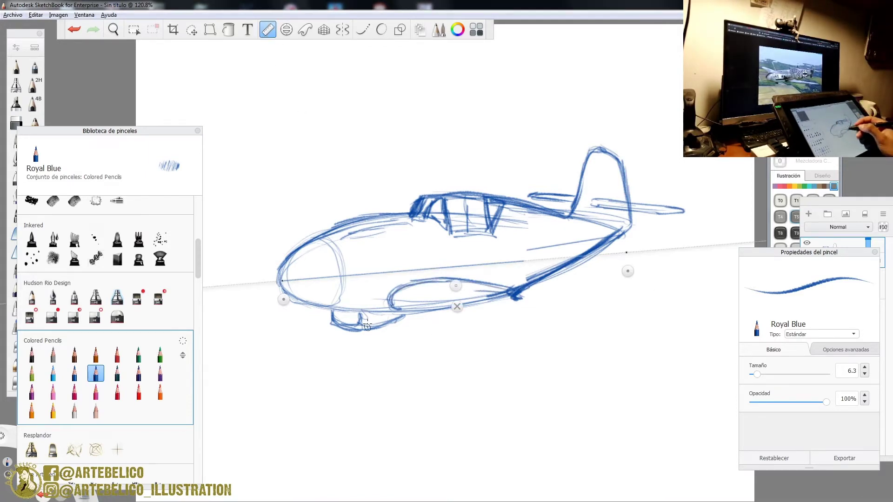
drag(454, 289, 564, 308)
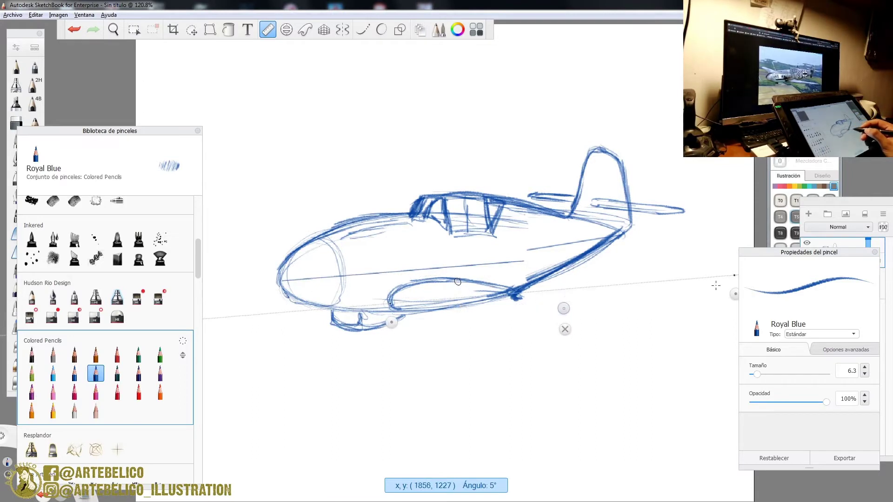
mouse_move(733, 297)
mouse_down()
mouse_move(654, 323)
mouse_move(664, 336)
mouse_move(598, 316)
mouse_move(398, 313)
mouse_up()
drag(528, 348, 507, 309)
mouse_move(664, 337)
mouse_down()
mouse_move(676, 331)
mouse_move(519, 293)
mouse_up()
click(590, 343)
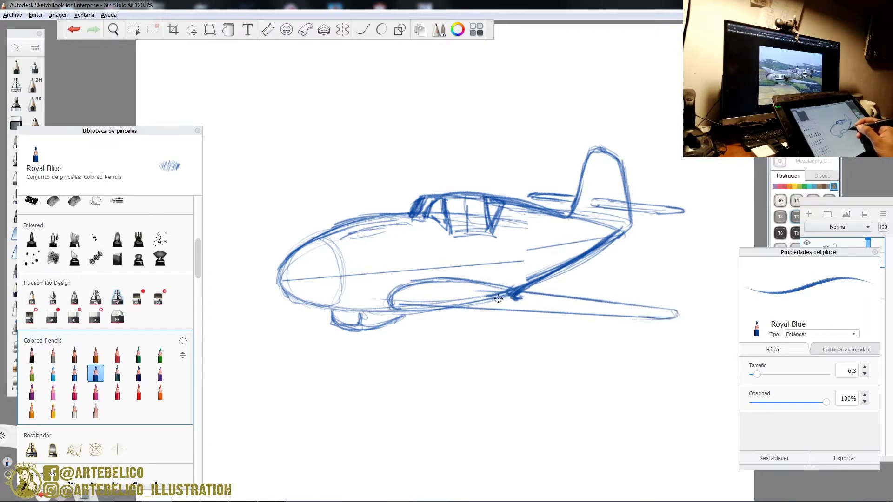
mouse_move(469, 292)
mouse_down()
mouse_move(511, 292)
mouse_move(460, 296)
mouse_up()
drag(464, 293, 479, 283)
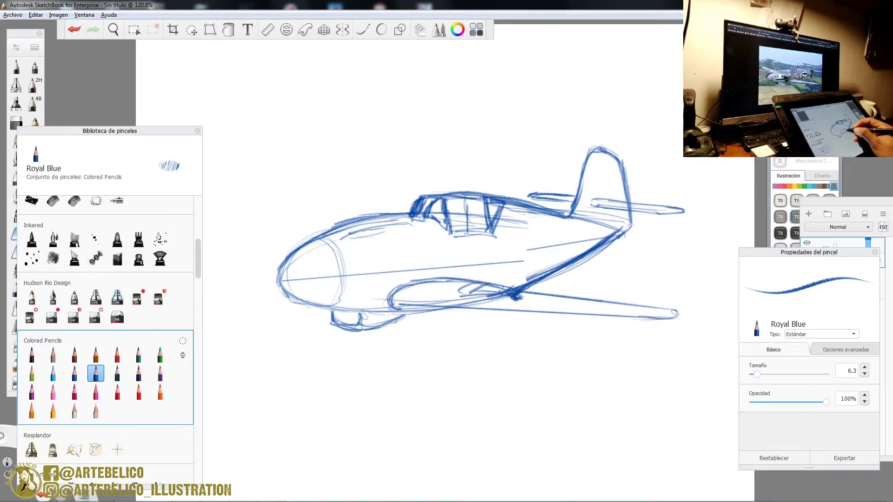
- Move the brush library off the canvas's edge and angle the ruler across the nose for the far wing
drag(163, 139, 830, 216)
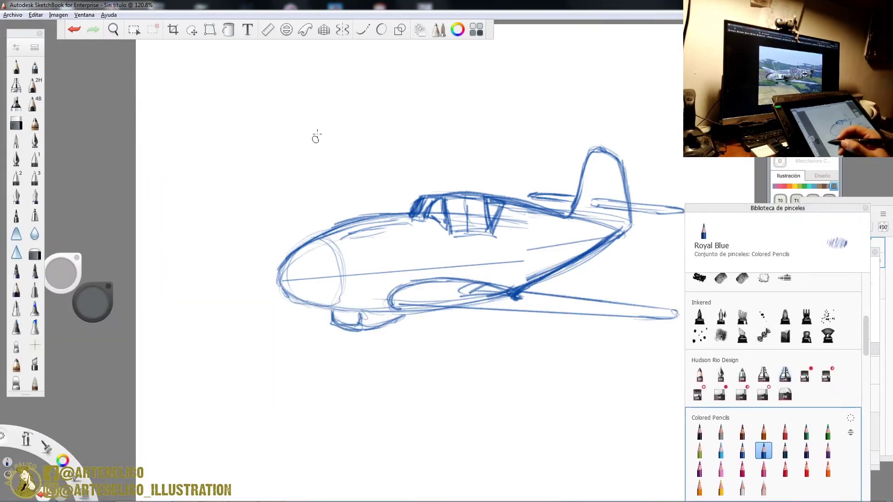
click(268, 30)
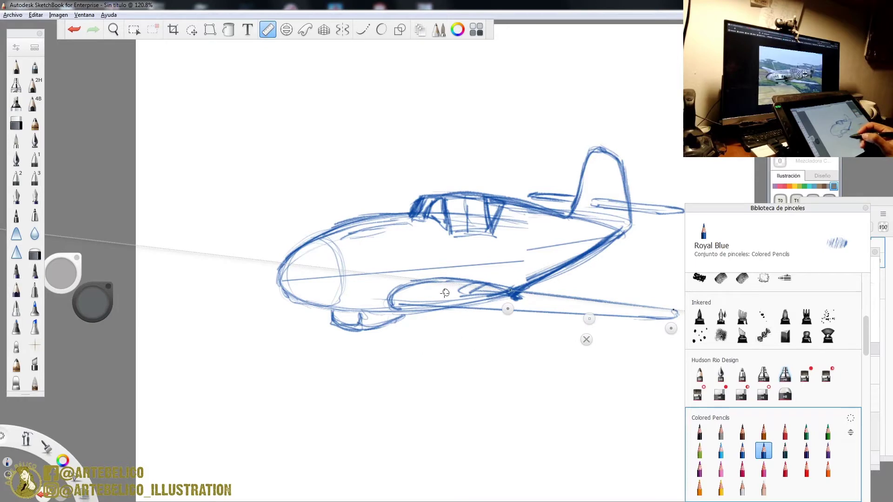
drag(599, 315, 275, 246)
drag(343, 259, 384, 323)
drag(177, 238, 195, 263)
drag(192, 265, 197, 259)
- Try ruled strokes at two angles for the far wing's lower edge, undoing each one
drag(279, 266, 207, 243)
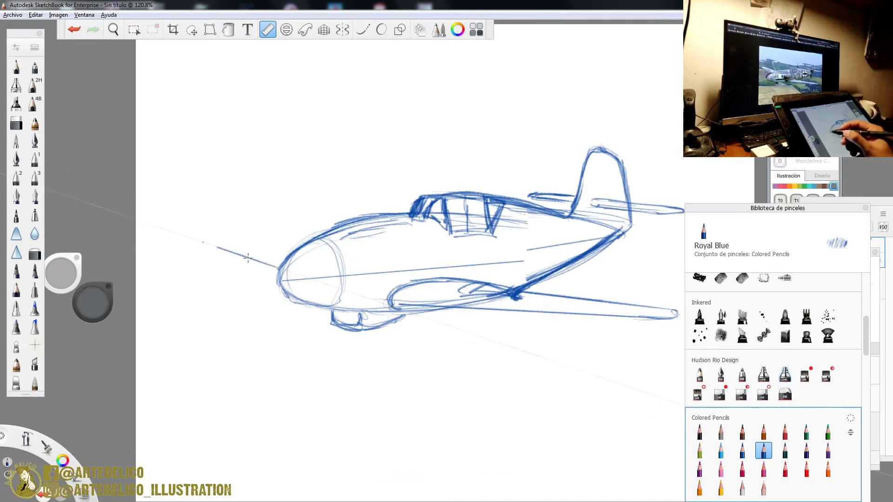
click(73, 29)
drag(197, 260, 208, 247)
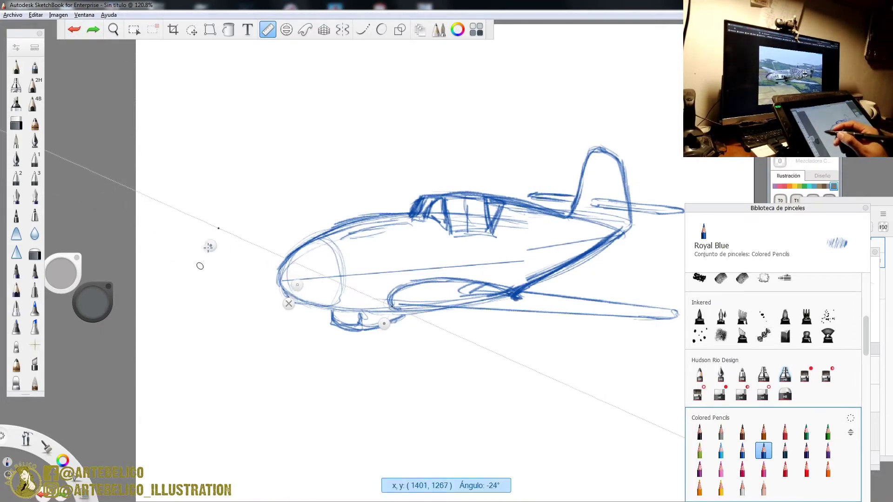
drag(278, 257, 224, 239)
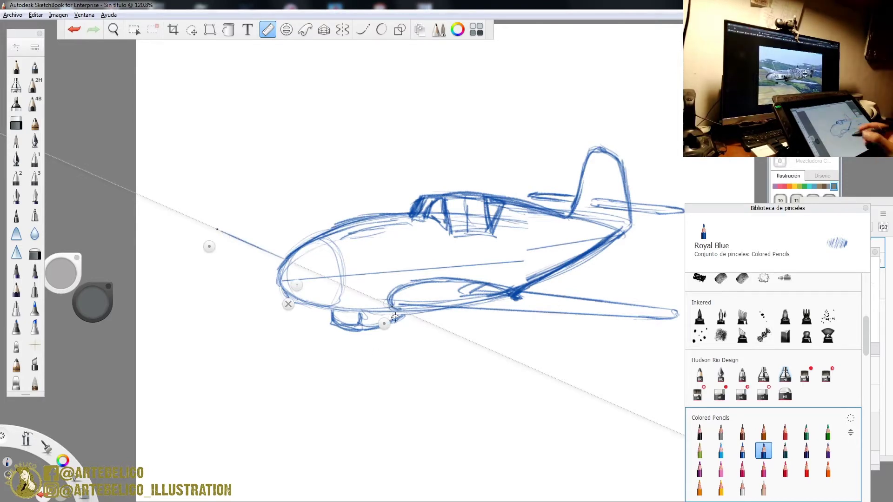
click(74, 30)
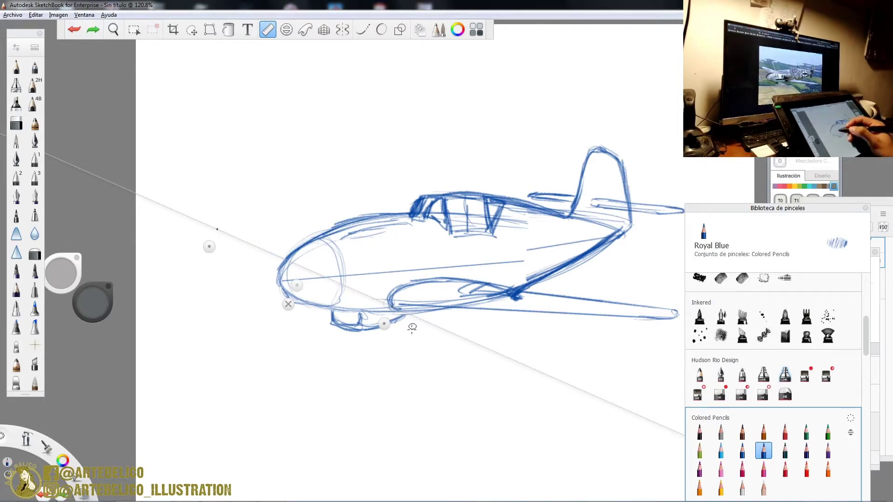
- Re-angle the ruler and draw the far wing ahead of the nose with a curved upper edge, then dismiss the ruler
drag(385, 321, 324, 308)
click(204, 252)
mouse_move(205, 251)
mouse_down()
mouse_move(202, 269)
mouse_move(207, 263)
mouse_up()
mouse_move(273, 277)
mouse_down()
mouse_move(220, 258)
mouse_move(267, 242)
mouse_move(294, 245)
mouse_move(220, 248)
mouse_move(293, 250)
mouse_up()
click(260, 306)
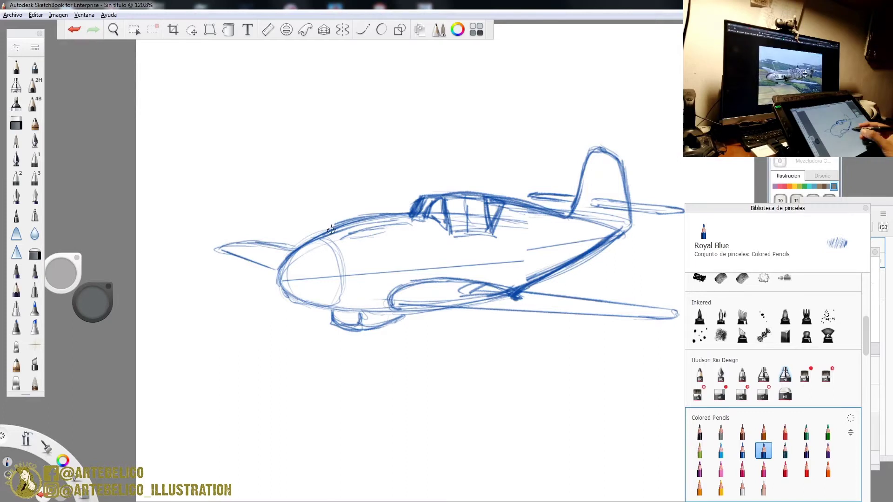
- Darken the nose contours and add cowling lines, the exhaust bulge, the tail wheel and details inside the canopy
mouse_move(322, 229)
mouse_down()
mouse_move(412, 216)
mouse_move(337, 220)
mouse_move(366, 220)
mouse_move(289, 249)
mouse_move(279, 281)
mouse_move(325, 306)
mouse_up()
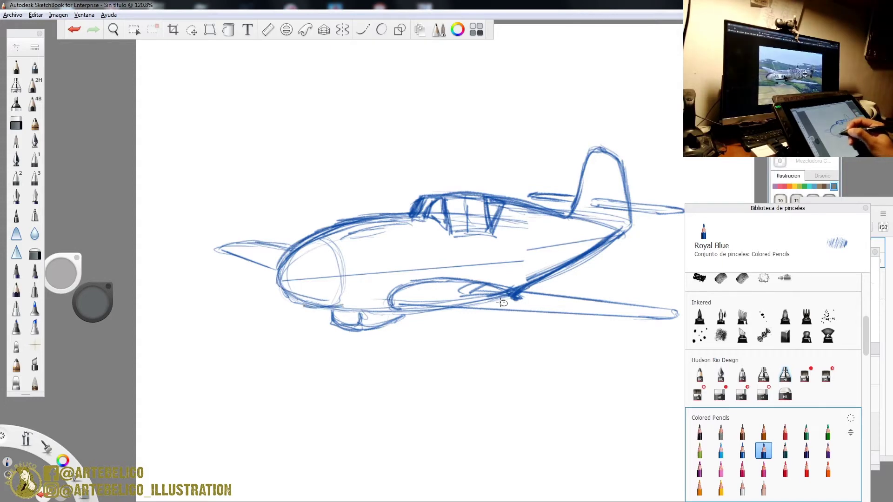
mouse_move(394, 281)
mouse_down()
mouse_move(340, 289)
mouse_move(397, 287)
mouse_move(359, 283)
mouse_move(382, 264)
mouse_move(384, 273)
mouse_move(392, 248)
mouse_move(418, 259)
mouse_move(405, 276)
mouse_move(420, 262)
mouse_move(388, 251)
mouse_move(424, 270)
mouse_move(389, 275)
mouse_move(414, 254)
mouse_move(417, 271)
mouse_move(413, 231)
mouse_up()
mouse_move(527, 282)
mouse_down()
mouse_move(606, 233)
mouse_move(598, 254)
mouse_up()
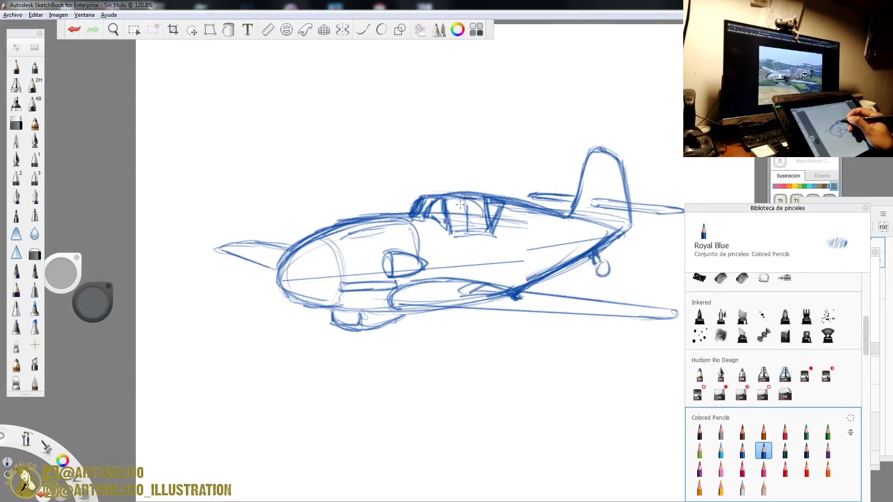
drag(482, 225, 471, 208)
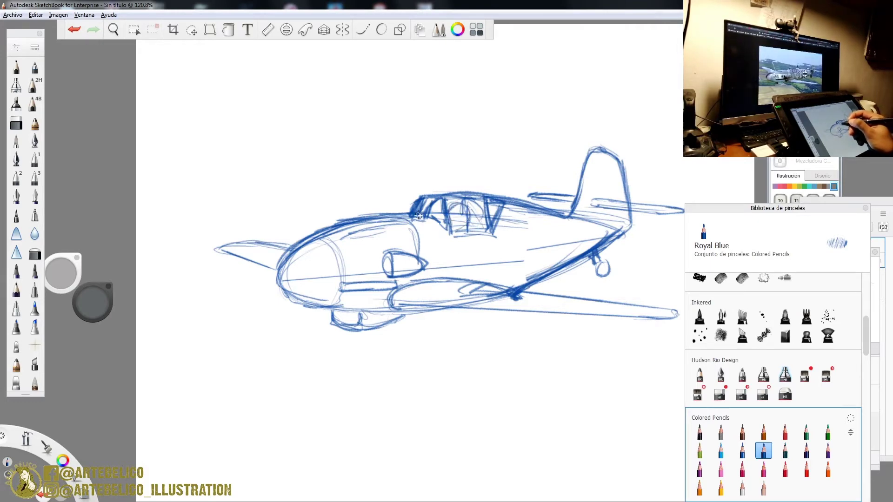
mouse_move(368, 218)
mouse_down()
mouse_move(301, 236)
mouse_move(335, 221)
mouse_move(275, 279)
mouse_up()
- Erase the intake under the nose with the hard eraser and redraw it in Royal Blue as a boxier scoop
mouse_move(357, 318)
mouse_down()
mouse_move(332, 323)
mouse_move(351, 310)
mouse_move(358, 329)
mouse_up()
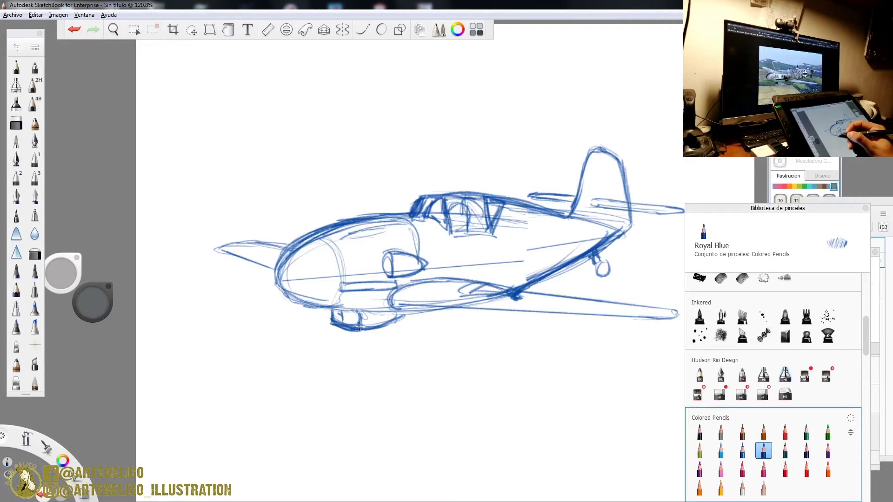
click(16, 123)
mouse_move(345, 318)
mouse_down()
mouse_move(326, 319)
mouse_move(363, 328)
mouse_move(403, 315)
mouse_up()
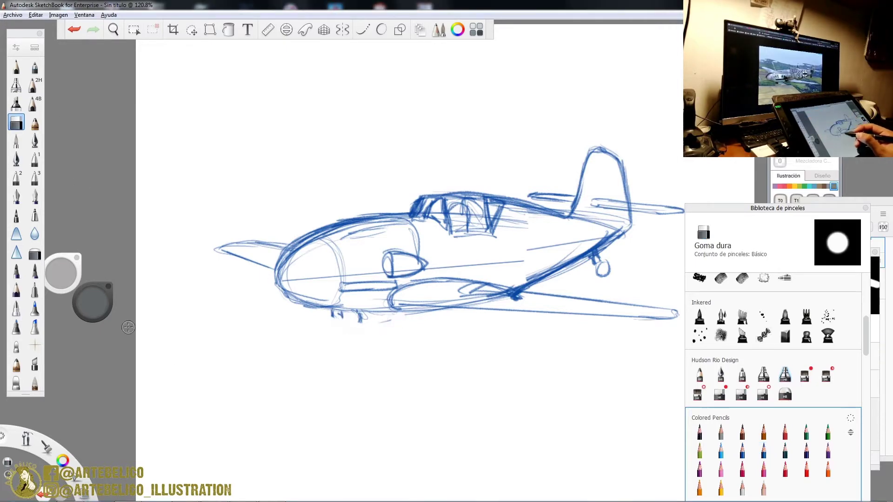
click(763, 450)
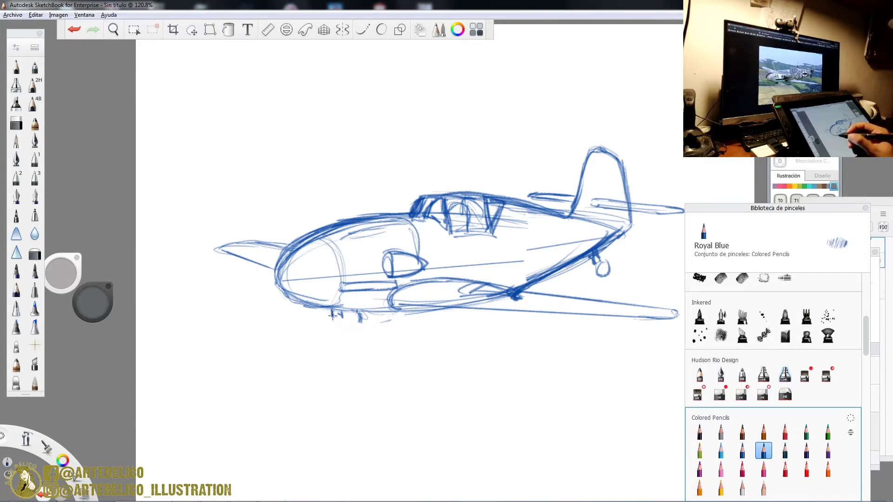
drag(338, 316, 359, 315)
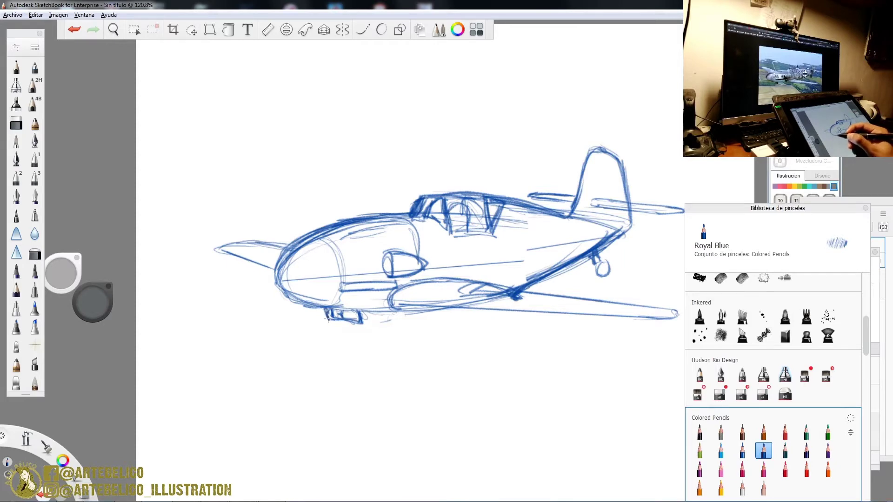
drag(394, 319, 529, 311)
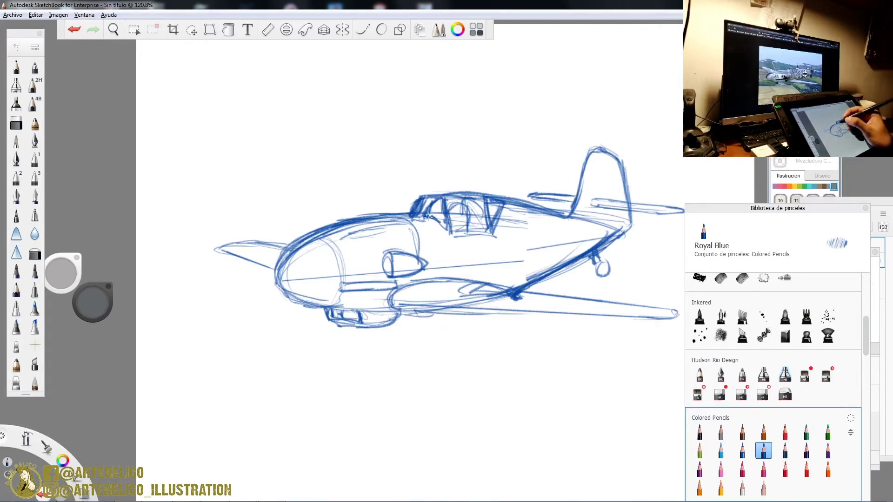
- Add a new layer above the sketch and lower the sketch layer's opacity to 27
click(804, 162)
drag(804, 156, 804, 158)
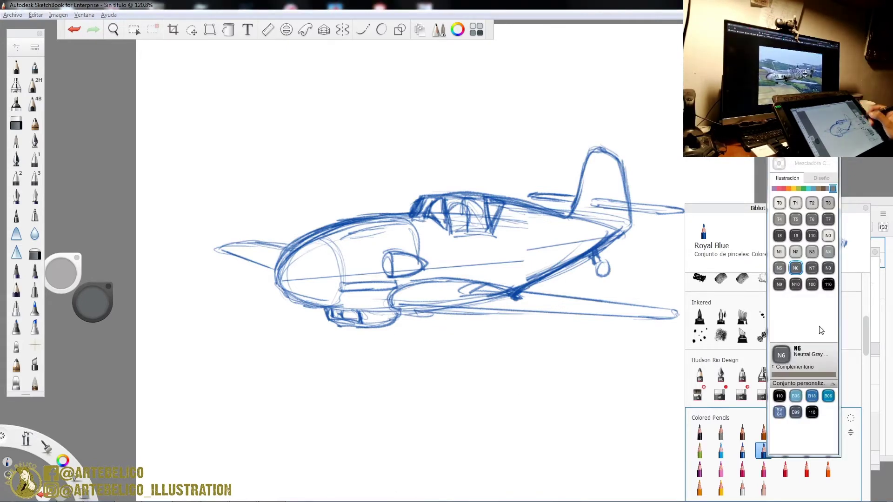
click(876, 206)
drag(842, 253, 840, 225)
click(846, 286)
click(868, 290)
drag(868, 293, 867, 295)
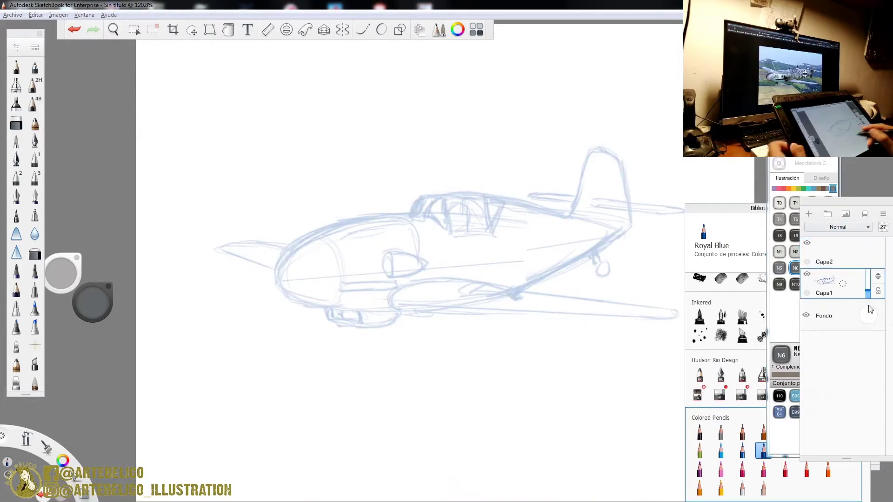
- On Capa2, trace the upper nose contour to the windshield base with a thinner Royal Blue pencil and Predictive Stroke
key(space)
mouse_move(324, 245)
mouse_down()
mouse_move(440, 157)
mouse_move(411, 208)
mouse_move(396, 210)
mouse_move(397, 248)
mouse_move(386, 226)
mouse_up()
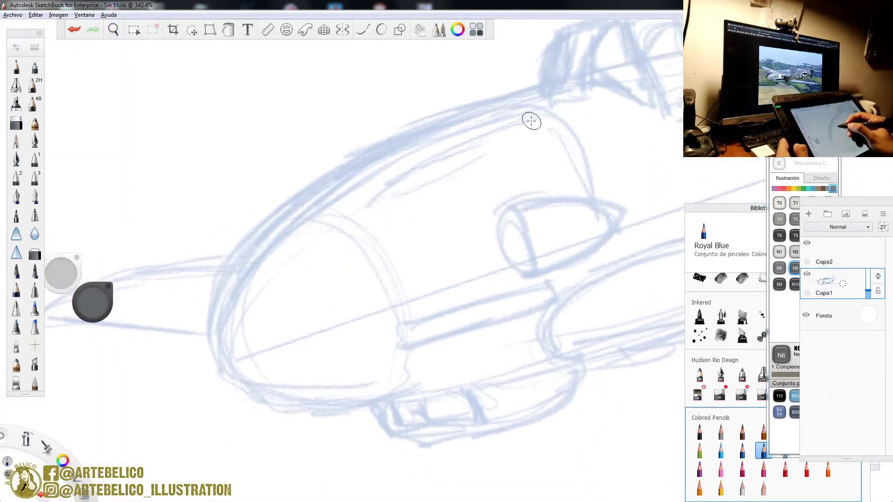
drag(76, 272, 56, 267)
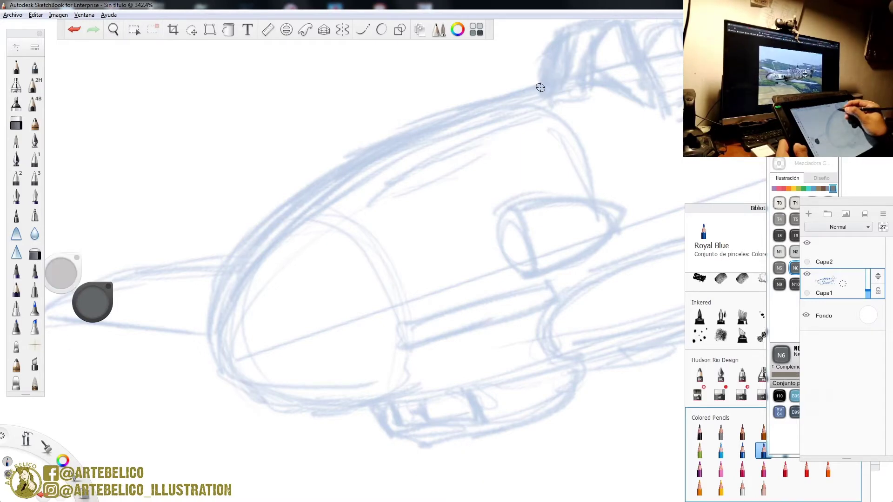
click(380, 29)
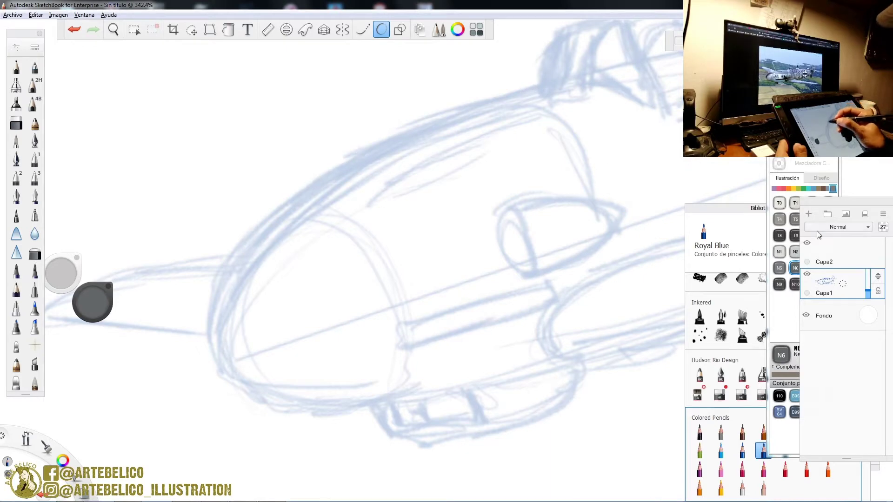
click(832, 253)
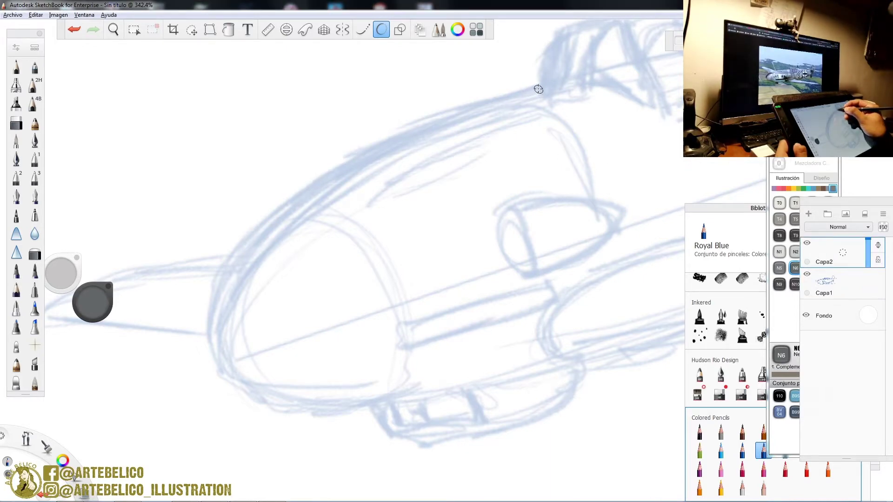
mouse_move(527, 90)
mouse_down()
mouse_move(378, 145)
mouse_move(279, 211)
mouse_move(215, 300)
mouse_move(210, 331)
mouse_move(229, 372)
mouse_up()
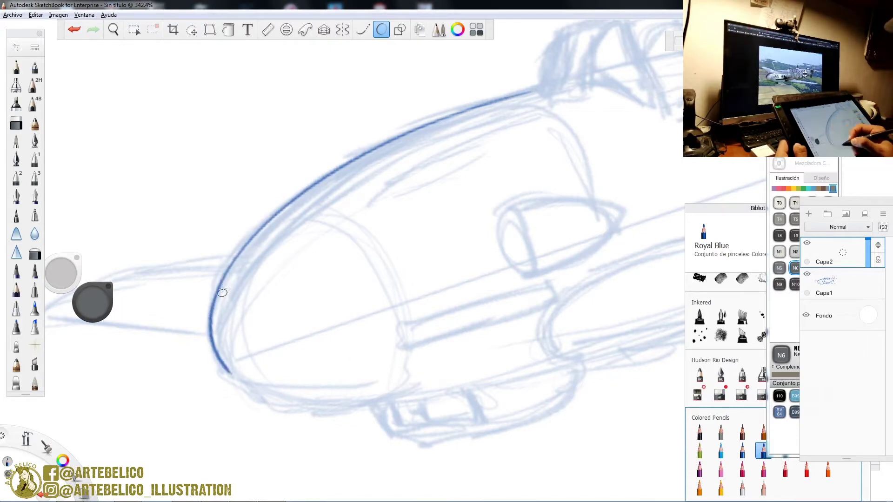
mouse_move(212, 342)
mouse_down()
mouse_move(212, 286)
mouse_move(327, 174)
mouse_move(536, 87)
mouse_up()
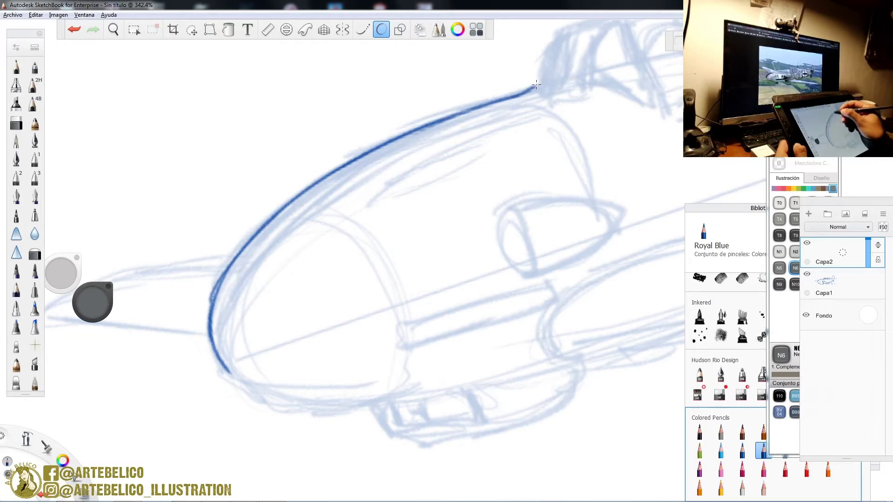
- Trace the windshield's slanted front edge and its front pane with an inner frame
key(space)
drag(489, 215, 414, 304)
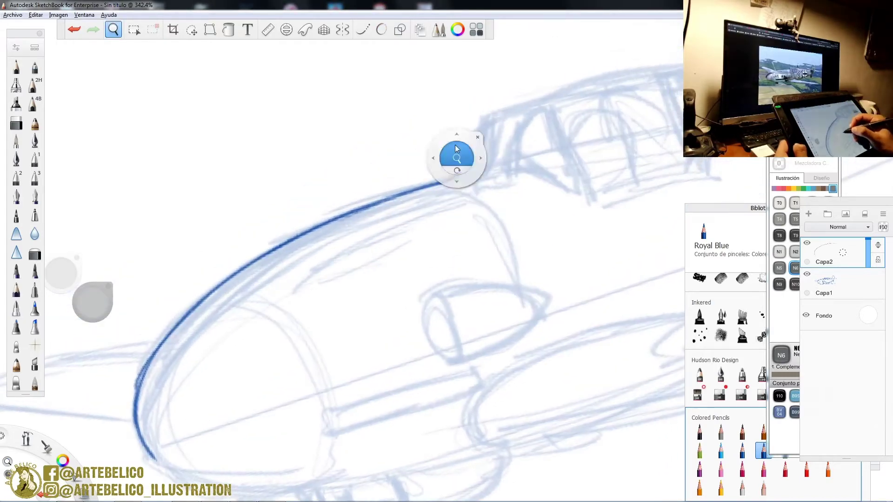
drag(462, 174, 477, 127)
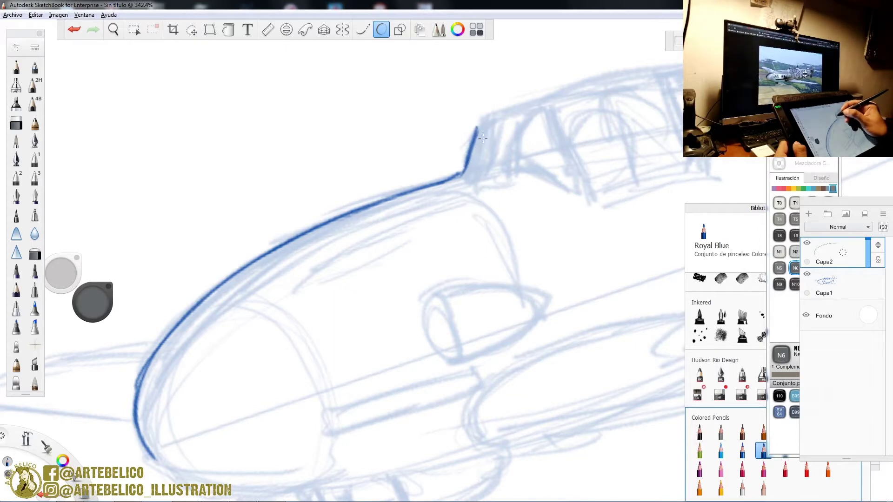
mouse_move(474, 170)
mouse_down()
mouse_move(484, 135)
mouse_move(512, 120)
mouse_move(498, 168)
mouse_up()
mouse_move(523, 121)
mouse_down()
mouse_move(511, 166)
mouse_move(455, 182)
mouse_move(494, 170)
mouse_up()
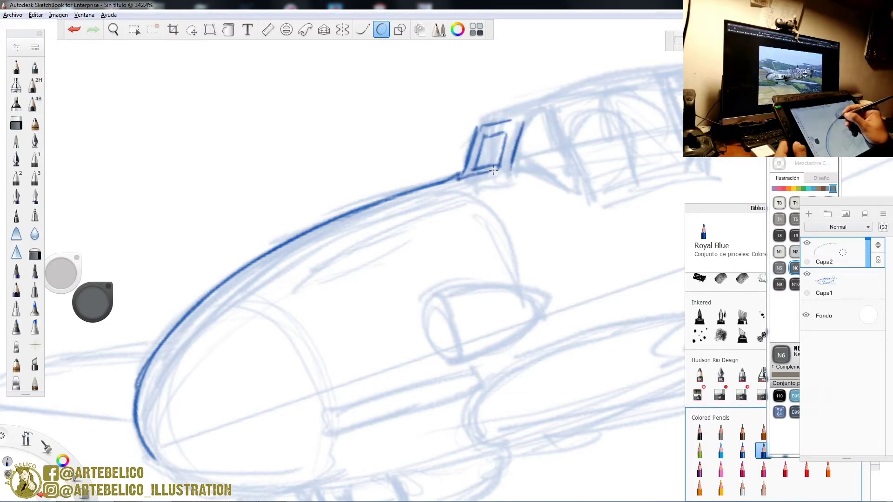
- Trace the triangular side window behind the windshield, including its thick lower frame
drag(512, 167, 573, 179)
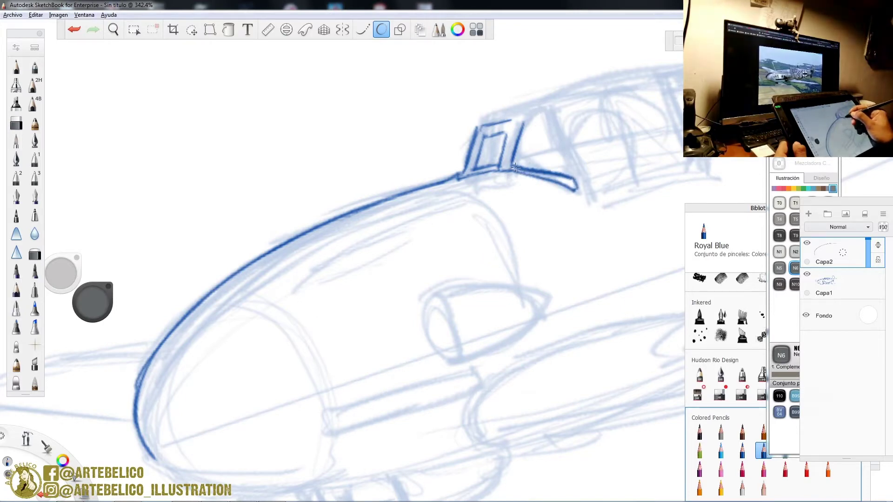
mouse_move(524, 121)
mouse_down()
mouse_move(542, 117)
mouse_move(573, 179)
mouse_up()
drag(551, 116, 576, 188)
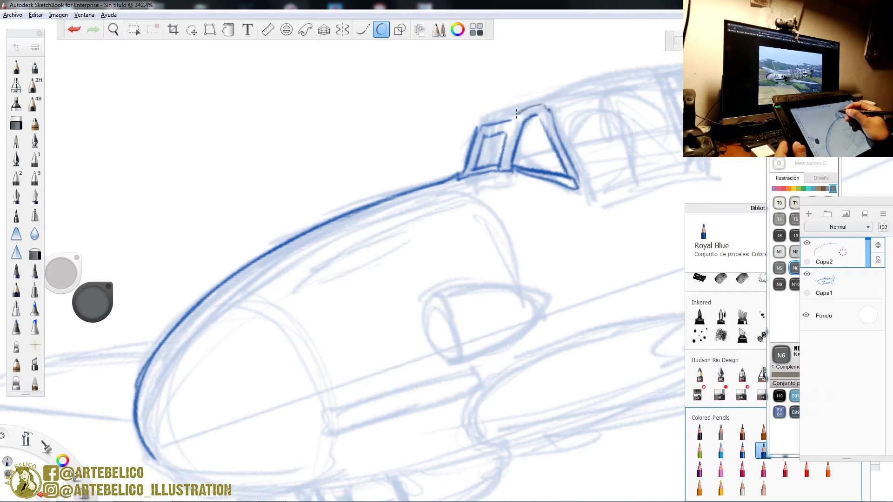
- Trace the canopy's front roof edge, its double lower sill and the slanted strut behind the triangular window
mouse_move(494, 114)
mouse_down()
mouse_move(522, 108)
mouse_move(482, 120)
mouse_move(625, 80)
mouse_up()
drag(521, 108, 625, 78)
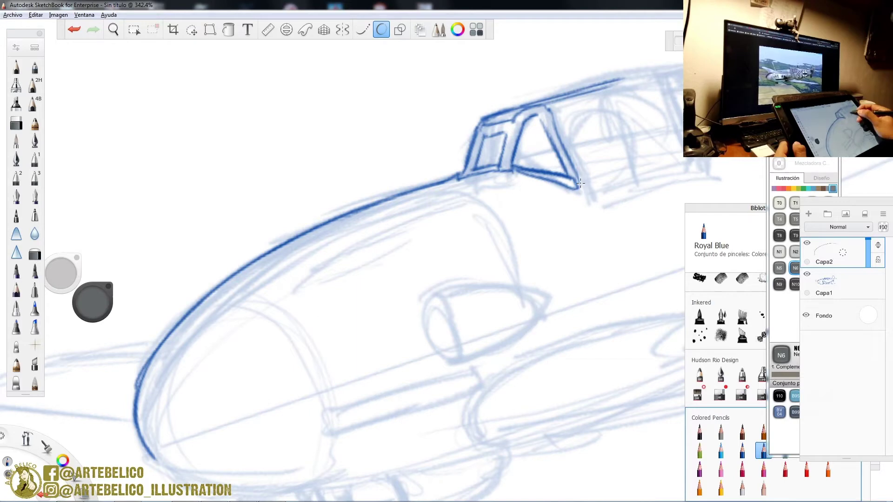
mouse_move(587, 201)
mouse_down()
mouse_move(697, 174)
mouse_move(689, 158)
mouse_move(705, 171)
mouse_move(598, 202)
mouse_up()
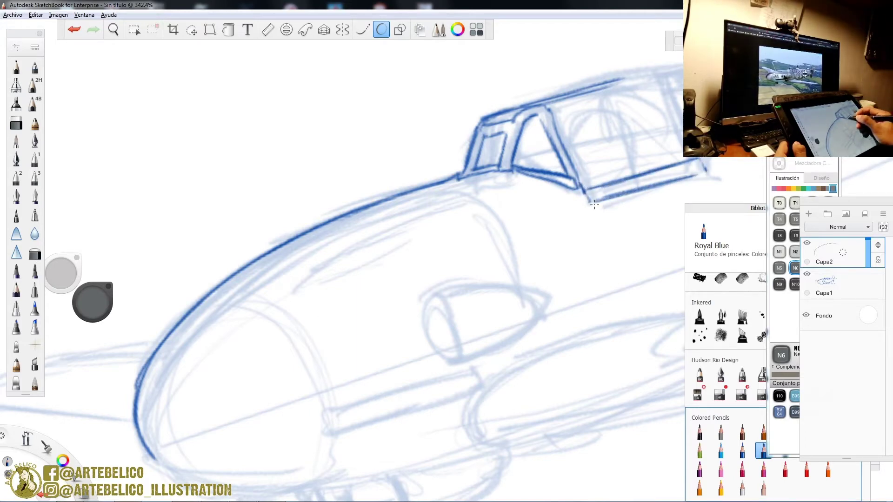
drag(551, 103, 589, 187)
- Trace the two arched side windows of the sliding canopy with the strut between them and the rear frame
key(space)
drag(552, 269, 434, 312)
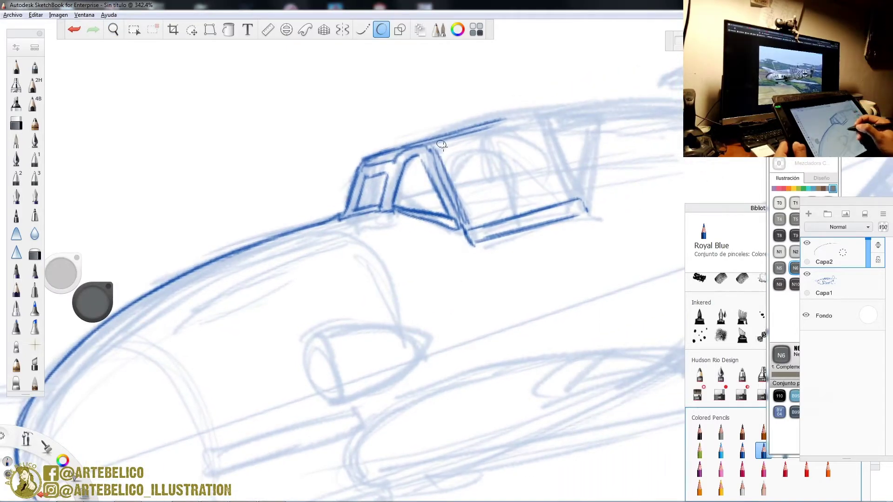
mouse_move(470, 139)
mouse_down()
mouse_move(431, 150)
mouse_move(506, 130)
mouse_move(511, 193)
mouse_move(521, 206)
mouse_up()
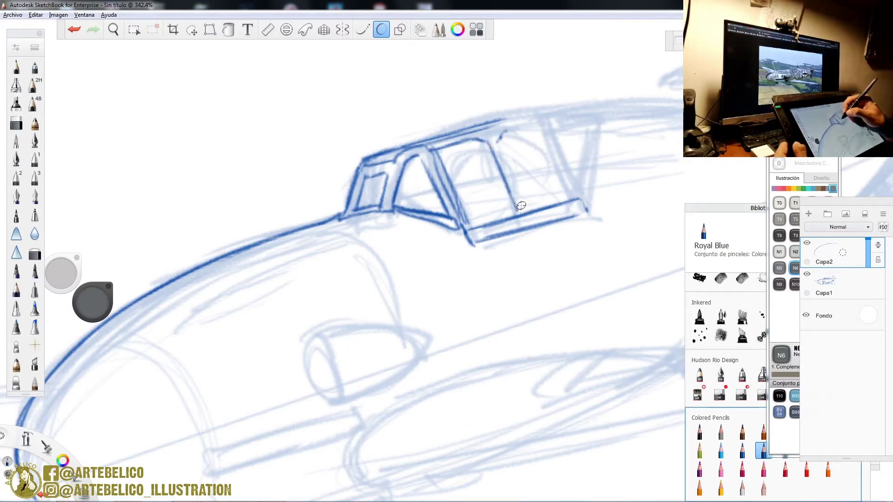
drag(500, 142, 527, 207)
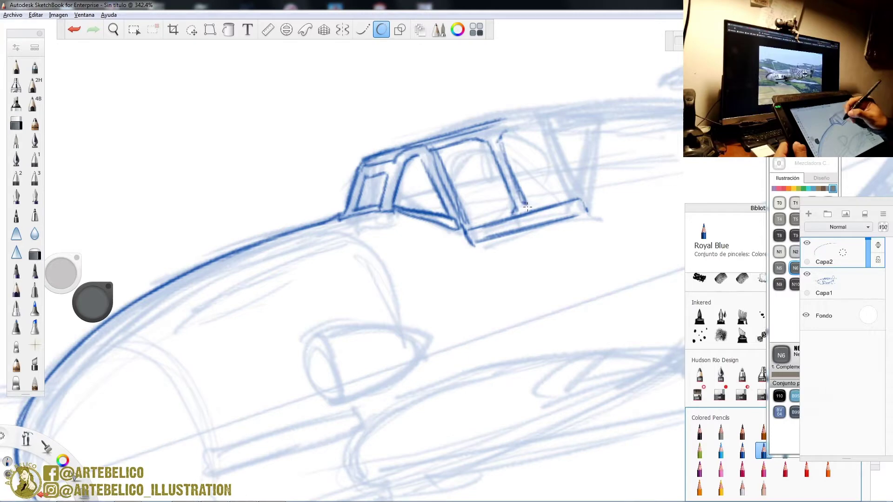
mouse_move(502, 138)
mouse_down()
mouse_move(551, 126)
mouse_move(540, 136)
mouse_move(563, 192)
mouse_up()
mouse_move(538, 126)
mouse_down()
mouse_move(574, 201)
mouse_move(549, 117)
mouse_move(512, 120)
mouse_up()
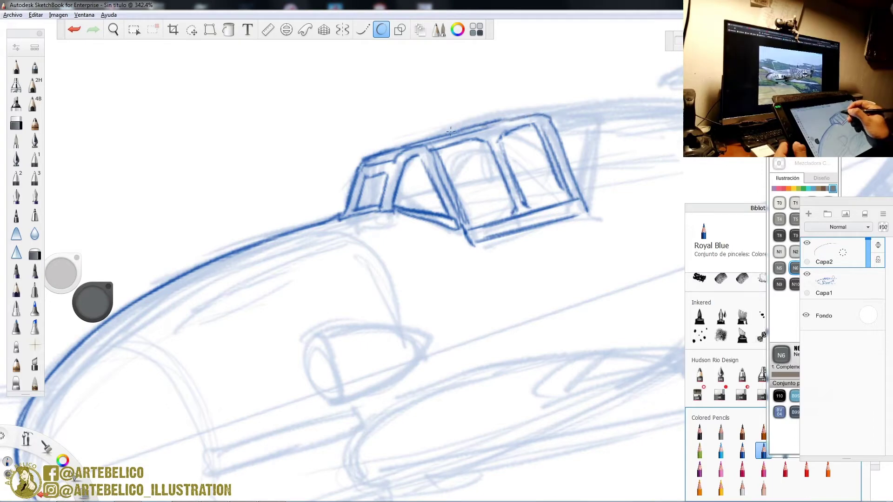
- Trace the rear canopy frame and its narrow pane, and extend the roof line back along the spine
mouse_move(597, 157)
mouse_down()
mouse_move(585, 209)
mouse_move(603, 132)
mouse_up()
drag(586, 212, 610, 133)
drag(600, 171, 615, 117)
mouse_move(572, 142)
mouse_down()
mouse_move(604, 131)
mouse_move(582, 187)
mouse_up()
mouse_move(571, 142)
mouse_down()
mouse_move(599, 131)
mouse_move(600, 121)
mouse_move(574, 109)
mouse_move(505, 120)
mouse_move(596, 110)
mouse_up()
drag(538, 116, 683, 101)
drag(564, 110, 682, 100)
key(space)
mouse_move(519, 226)
mouse_down()
mouse_move(551, 268)
mouse_move(410, 268)
mouse_up()
drag(543, 253, 645, 201)
key(space)
drag(632, 254, 652, 272)
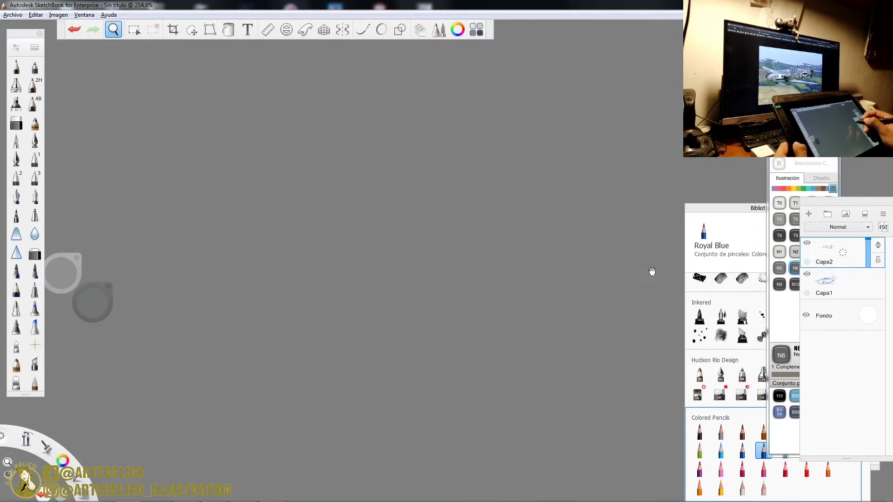
- Move the layer list clear of the canvas, and trace the canopy's rear corner and the spine line back toward the fin
drag(852, 207, 767, 197)
key(space)
drag(542, 264, 490, 390)
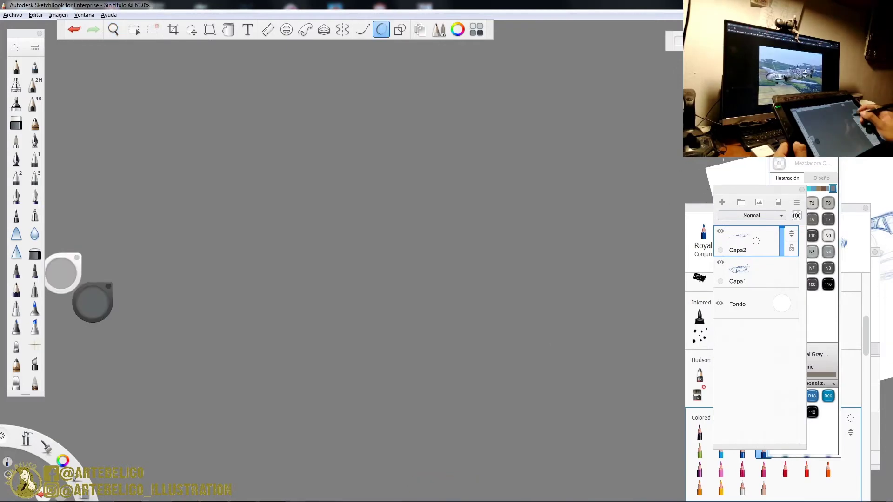
mouse_move(719, 177)
mouse_down()
mouse_move(616, 175)
mouse_move(285, 213)
mouse_move(145, 209)
mouse_up()
drag(421, 253, 561, 137)
drag(487, 250, 439, 191)
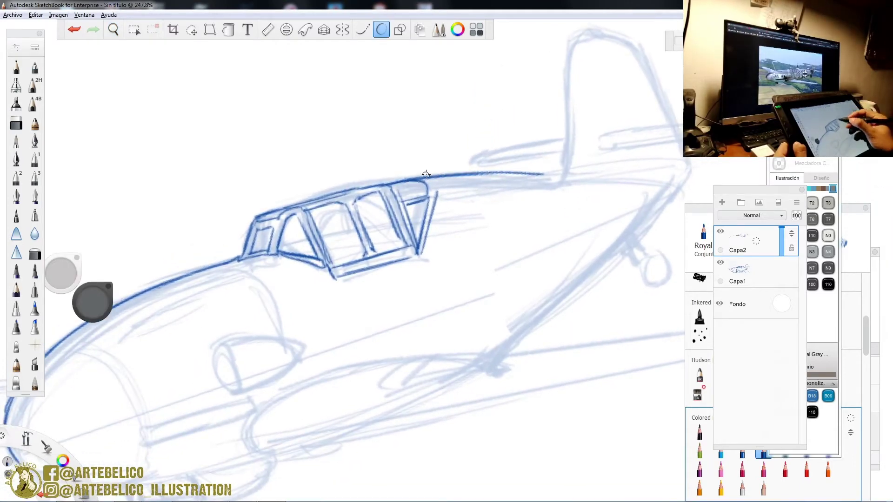
drag(375, 182, 558, 170)
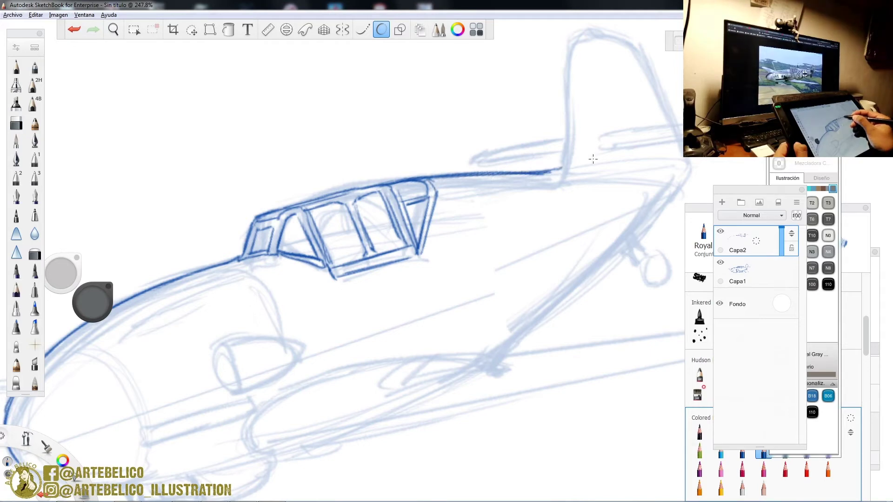
- Trace the vertical fin from the spine up its front edge, around the pointed tip and down the rear edge
mouse_move(542, 174)
mouse_down()
mouse_move(562, 160)
mouse_move(579, 33)
mouse_up()
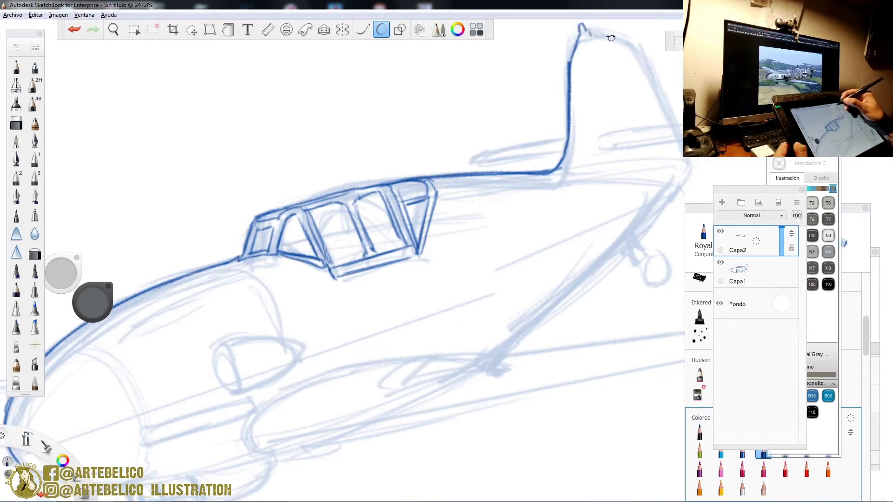
drag(588, 30, 619, 31)
drag(647, 53, 673, 114)
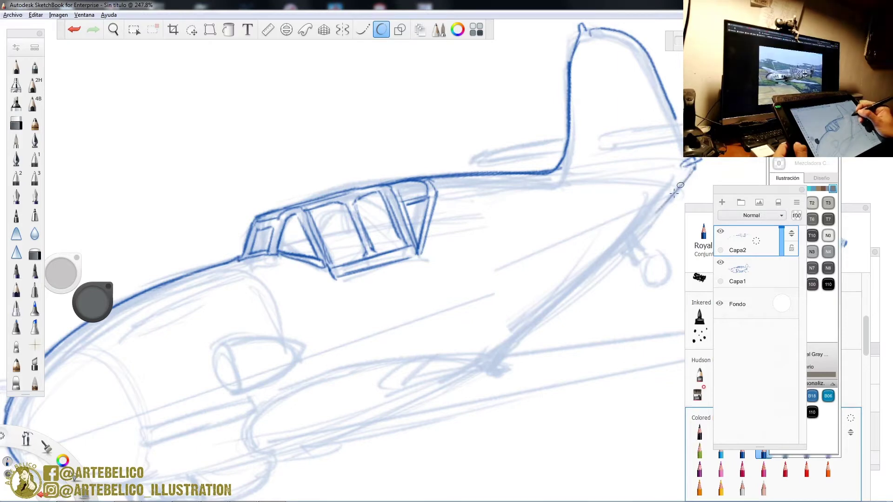
- Trace the rear fuselage underside from the tail tip to the wing root, and add the fin's tip detail and angled rudder hinge line
drag(684, 181, 495, 356)
drag(695, 168, 495, 354)
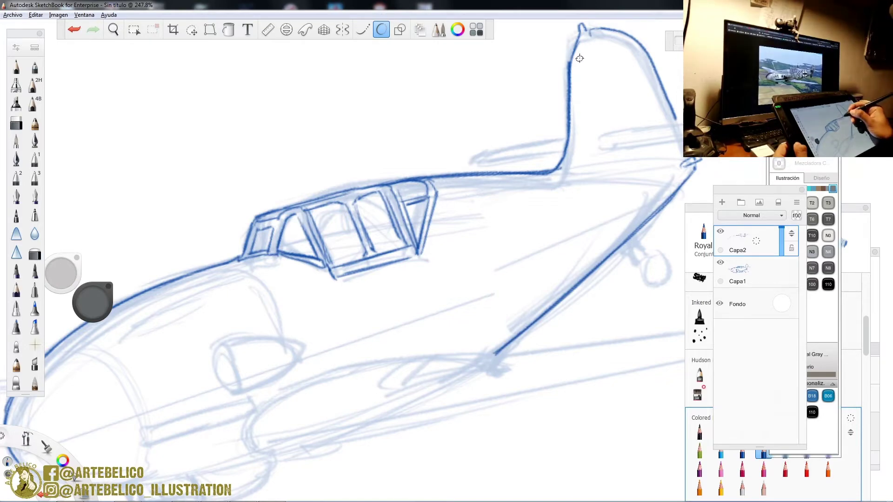
drag(572, 54, 581, 29)
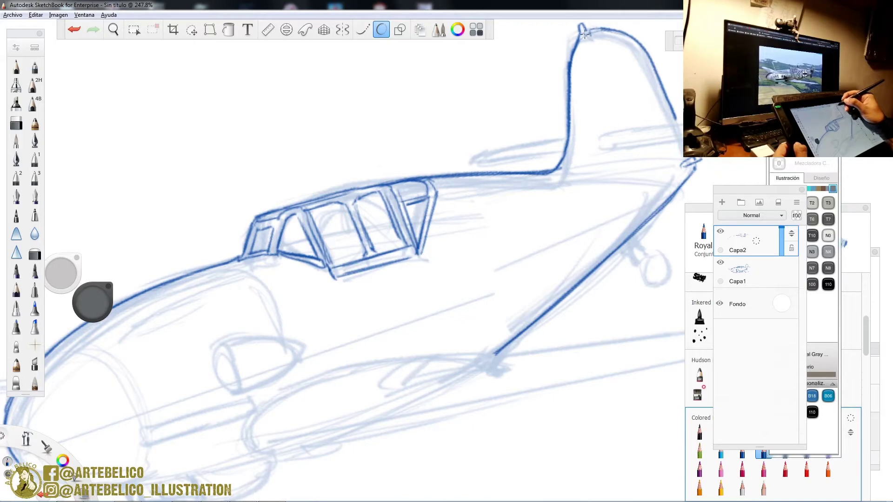
drag(629, 96, 635, 120)
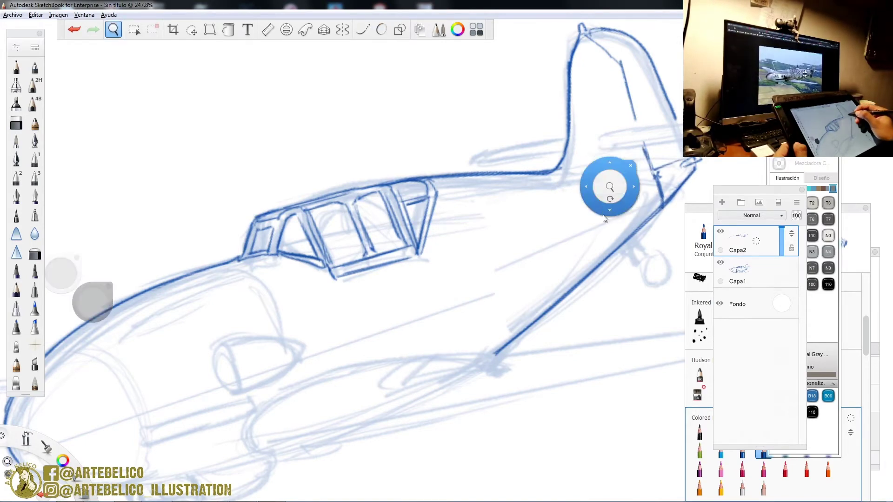
- Trace the near horizontal tailplane across the base of the fin, with its long edges and rounded inner end
drag(602, 214, 525, 232)
mouse_move(600, 140)
mouse_down()
mouse_move(514, 162)
mouse_move(660, 157)
mouse_up()
click(74, 30)
mouse_move(529, 156)
mouse_down()
mouse_move(534, 168)
mouse_move(625, 160)
mouse_up()
drag(554, 169, 680, 146)
mouse_move(572, 147)
mouse_down()
mouse_move(669, 133)
mouse_move(581, 163)
mouse_up()
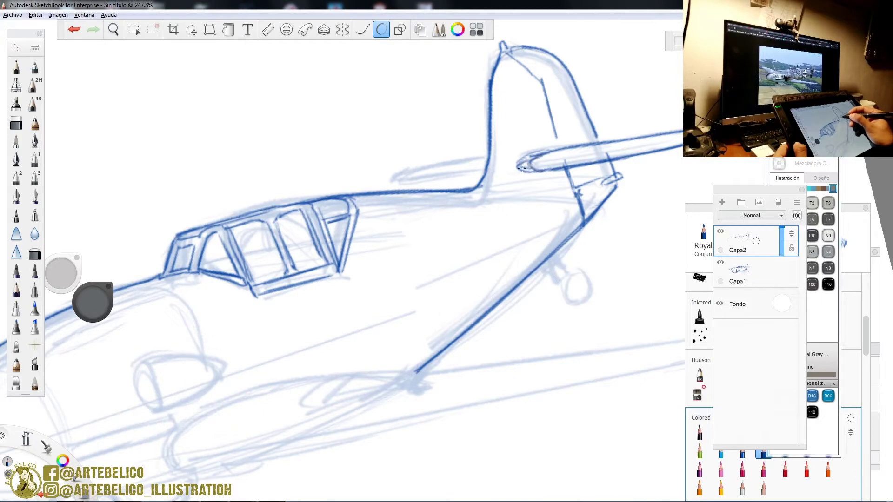
- Trace the narrow far tailplane in front of the fin and reinforce the near tailplane's lower edge
mouse_move(484, 160)
mouse_down()
mouse_move(395, 179)
mouse_move(489, 172)
mouse_up()
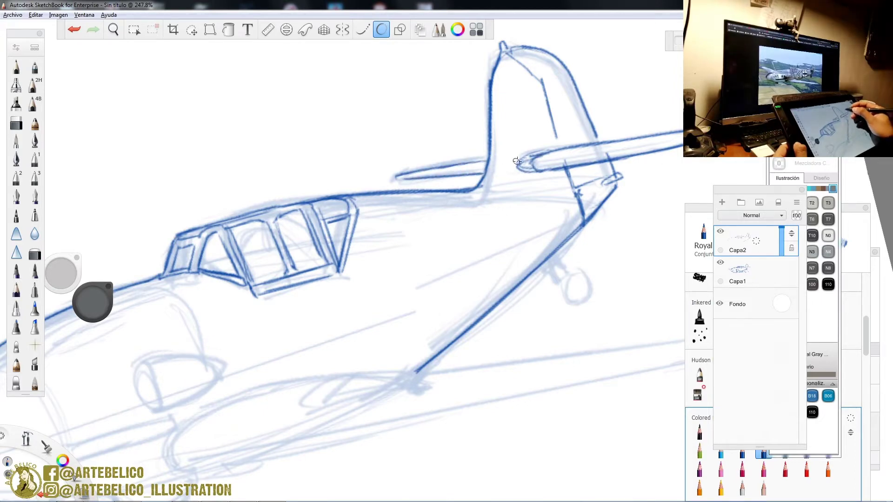
drag(487, 160, 423, 171)
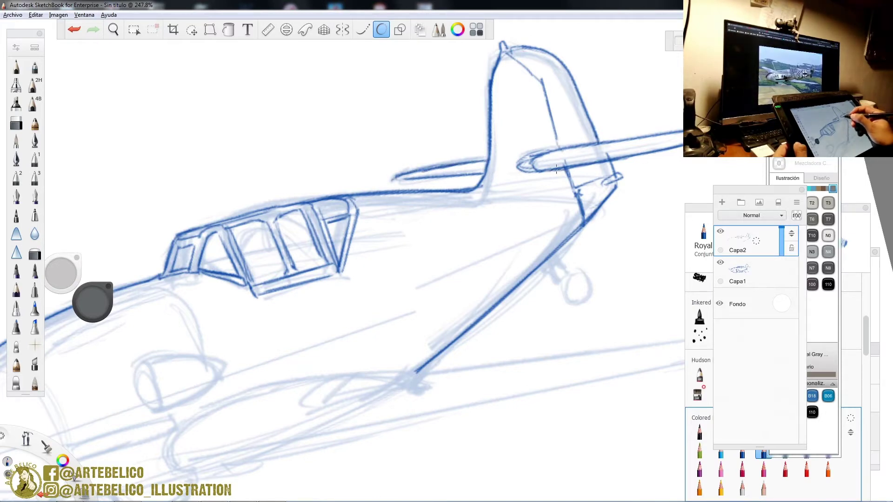
mouse_move(519, 173)
mouse_down()
mouse_move(656, 147)
mouse_move(591, 160)
mouse_up()
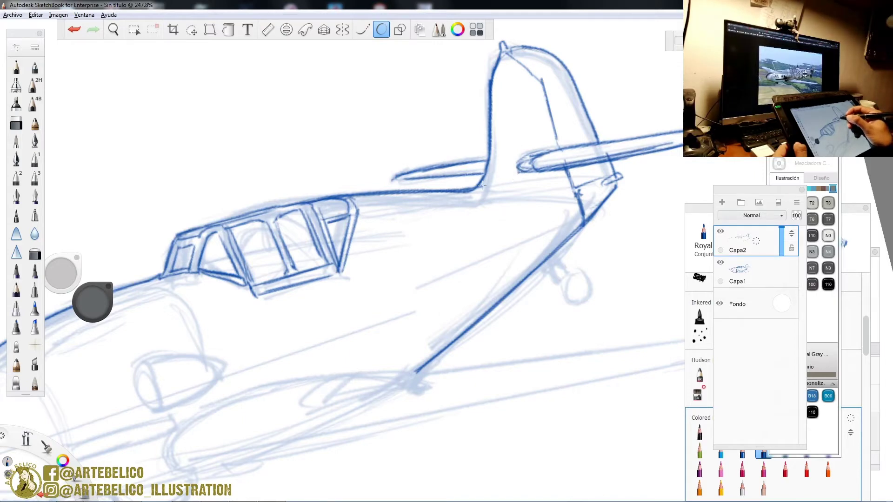
- Add a thin inner line along the fin's front edge and four curved panel lines across the rear fuselage
mouse_move(499, 85)
mouse_down()
mouse_move(499, 160)
mouse_move(503, 66)
mouse_up()
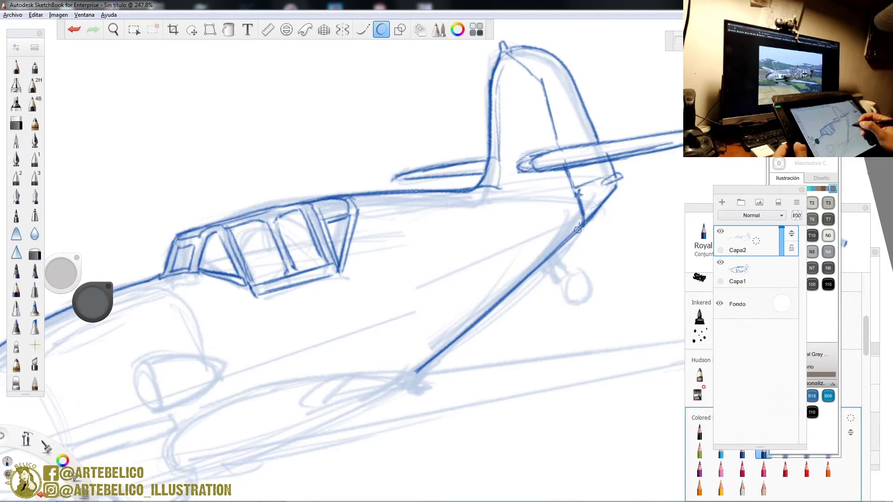
drag(496, 201, 526, 270)
drag(446, 193, 481, 297)
mouse_move(393, 195)
mouse_down()
mouse_move(439, 265)
mouse_move(456, 330)
mouse_up()
drag(354, 197, 416, 332)
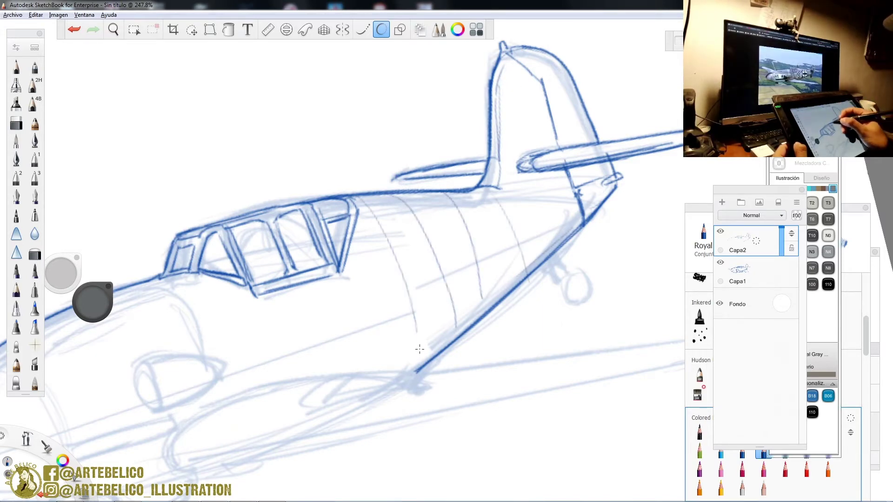
- Lower the opacity of the Capa1 sketch layer so that it is only faintly visible
key(space)
drag(554, 272, 595, 259)
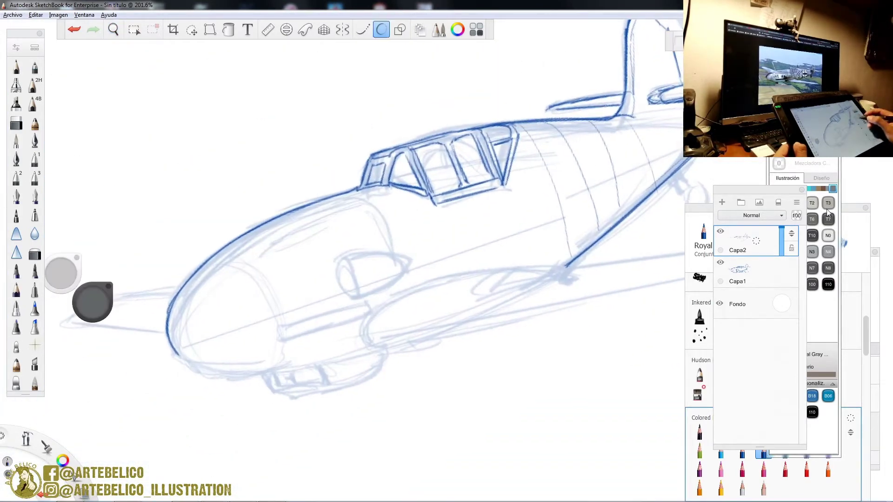
click(780, 274)
drag(780, 274, 781, 287)
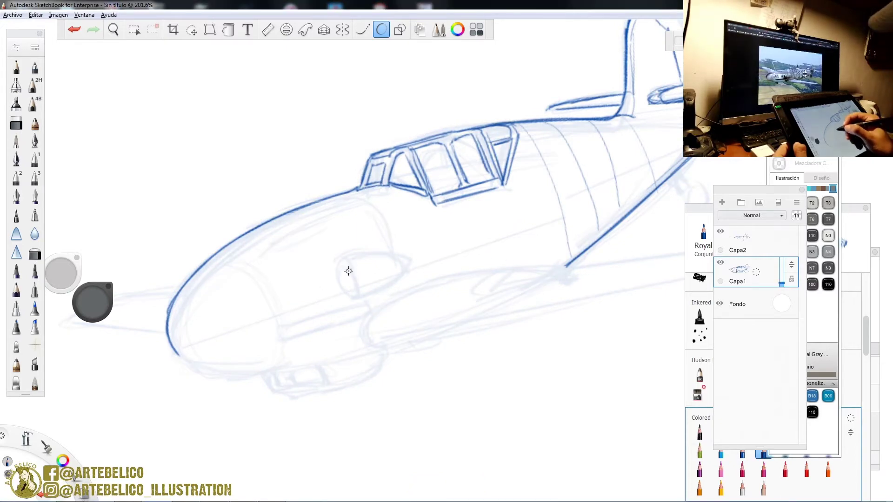
- On Capa2, trace the upper and lower curves of the teardrop-shaped air intake on the nose, meeting in a rear point
key(space)
drag(372, 289, 351, 233)
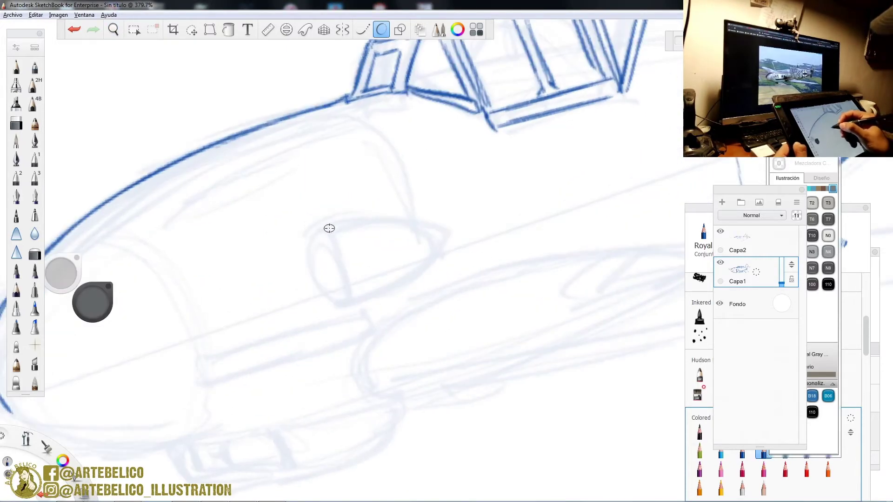
click(743, 241)
mouse_move(308, 243)
mouse_down()
mouse_move(389, 216)
mouse_move(441, 236)
mouse_up()
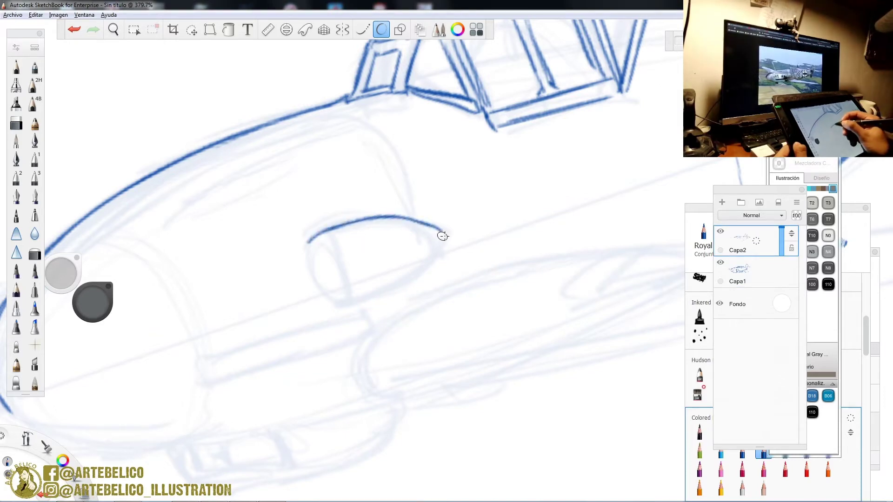
mouse_move(385, 215)
mouse_down()
mouse_move(458, 231)
mouse_move(399, 279)
mouse_move(347, 298)
mouse_up()
- Trace the intake's oval opening and outer rim, add a second contour above it and shade the inside of the opening
mouse_move(324, 243)
mouse_down()
mouse_move(312, 264)
mouse_move(327, 286)
mouse_up()
mouse_move(332, 244)
mouse_down()
mouse_move(348, 285)
mouse_move(306, 255)
mouse_move(331, 246)
mouse_move(329, 287)
mouse_up()
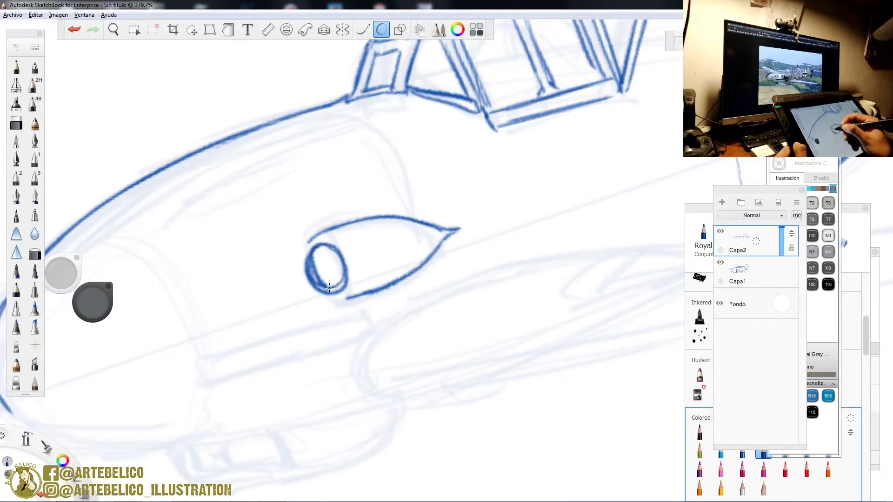
mouse_move(314, 235)
mouse_down()
mouse_move(299, 262)
mouse_move(314, 298)
mouse_move(351, 303)
mouse_move(379, 291)
mouse_up()
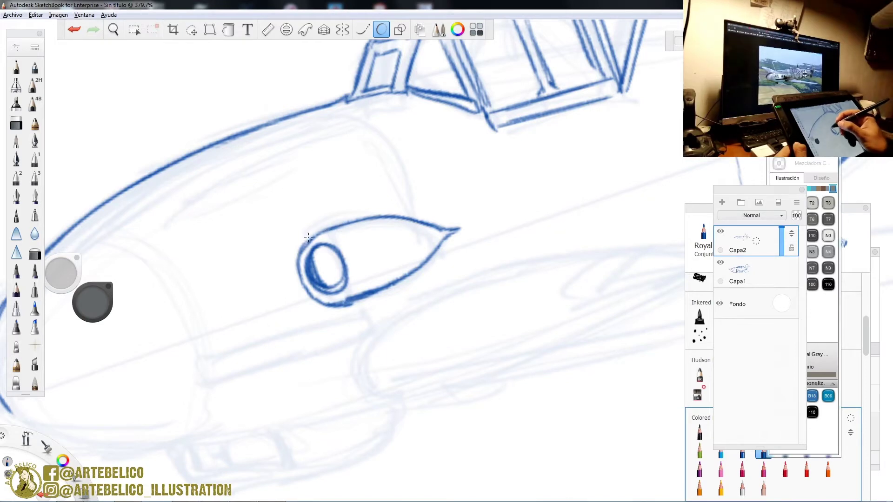
drag(308, 237, 393, 213)
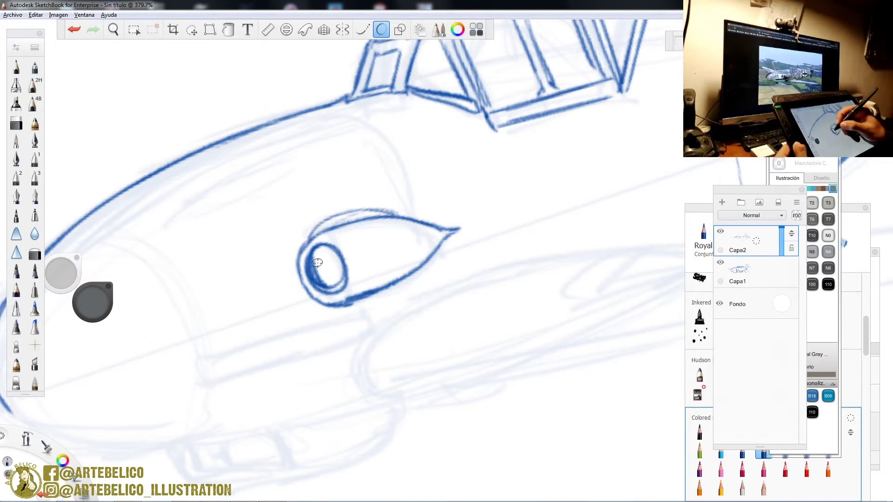
drag(315, 251, 326, 248)
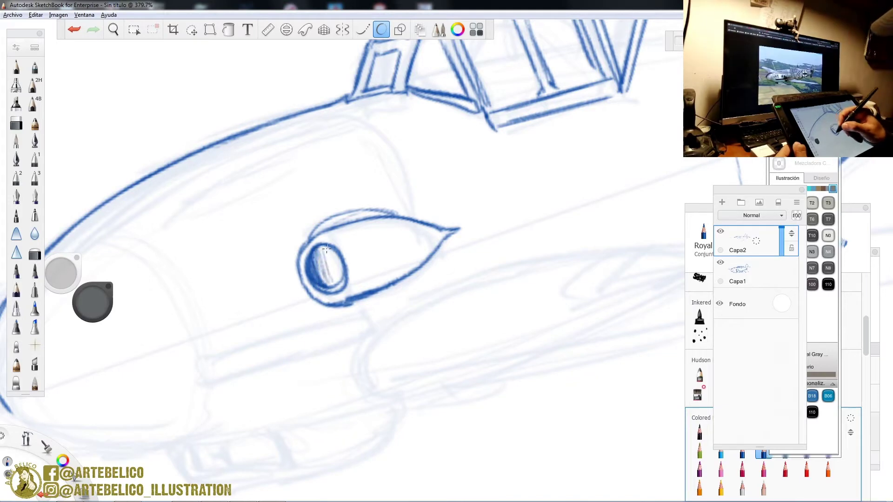
- Trace the rounded tip of the nose and continue the line along its underside toward the wing root
key(space)
mouse_move(422, 269)
mouse_down()
mouse_move(396, 302)
mouse_move(430, 298)
mouse_move(436, 227)
mouse_move(346, 372)
mouse_up()
click(382, 29)
mouse_move(357, 210)
mouse_down()
mouse_move(385, 170)
mouse_move(430, 148)
mouse_move(483, 148)
mouse_up()
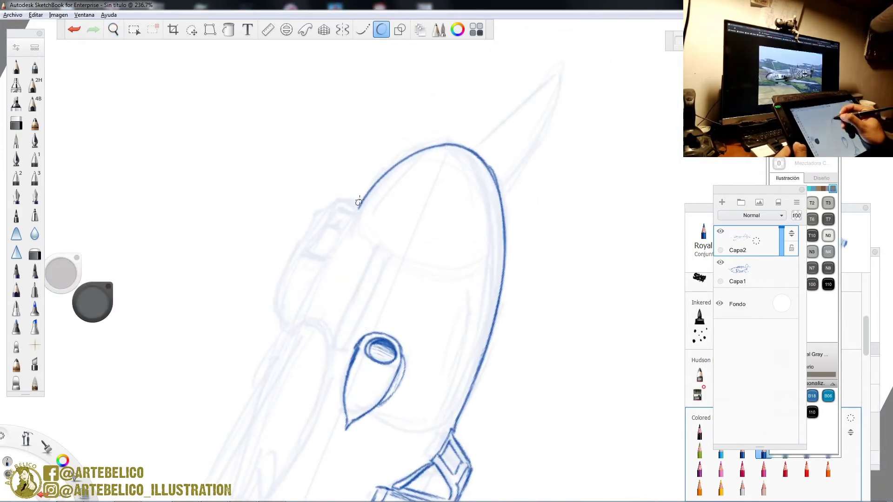
drag(358, 205, 306, 292)
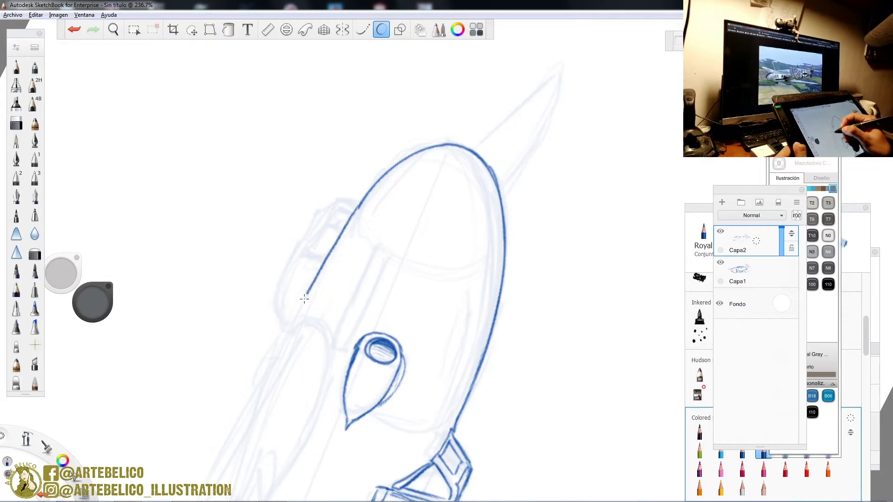
- Trace the curved wing root from the nose underside up and back to the rear fuselage, doubling its front curve
key(space)
drag(434, 285, 519, 100)
drag(444, 253, 414, 268)
mouse_move(333, 324)
mouse_down()
mouse_move(373, 313)
mouse_move(320, 279)
mouse_move(273, 328)
mouse_up()
mouse_move(312, 286)
mouse_down()
mouse_move(386, 264)
mouse_move(494, 260)
mouse_move(378, 265)
mouse_up()
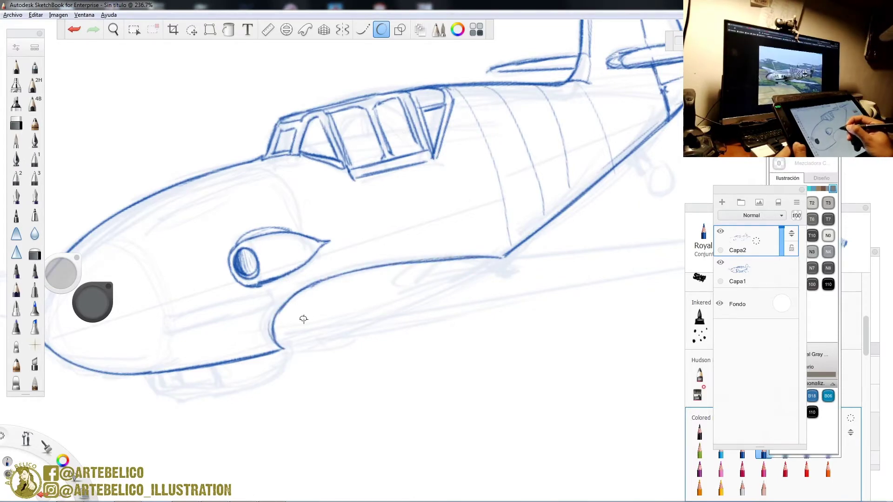
mouse_move(324, 280)
mouse_down()
mouse_move(281, 325)
mouse_move(291, 343)
mouse_up()
- Draw the near wing's straight lower edge along a ruler from the wing root toward the tip
drag(447, 291, 384, 335)
click(267, 29)
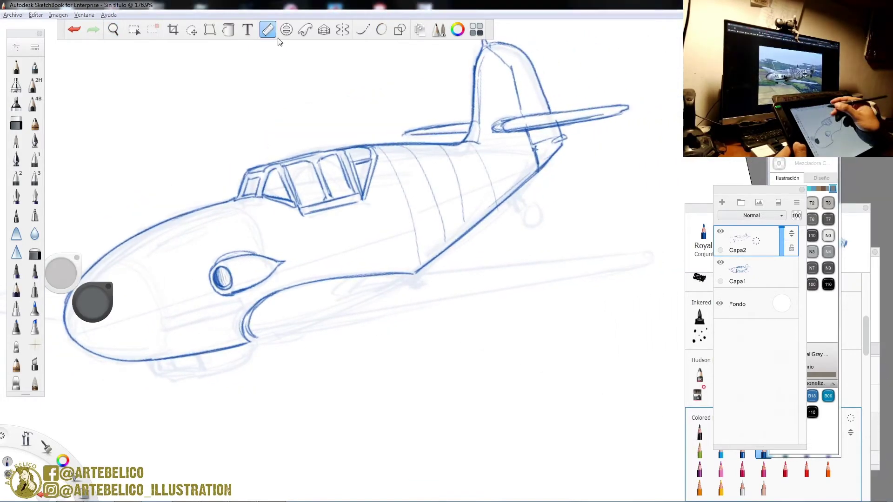
drag(249, 293, 625, 288)
drag(259, 358, 609, 273)
mouse_move(340, 335)
mouse_down()
mouse_move(431, 291)
mouse_move(415, 291)
mouse_up()
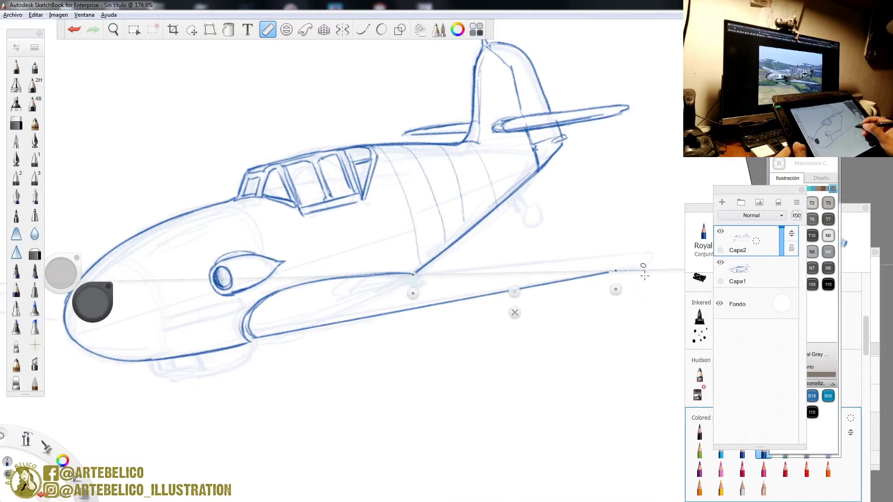
- Undo the last stroke and rule the near wing's upper edge from the fuselage to the tip, closing the ruler
click(74, 29)
drag(617, 297, 636, 253)
drag(412, 276, 647, 251)
click(528, 303)
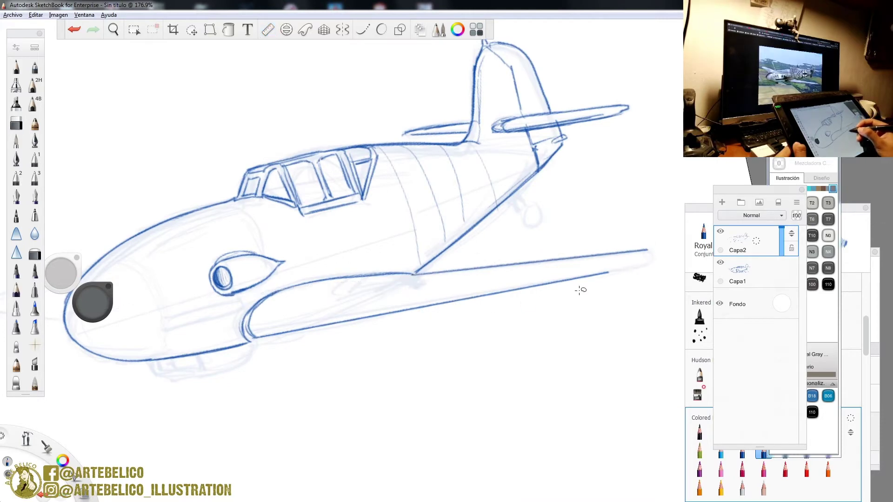
- Round off the near wing's tip and trace an inner contour along the curved wing root
drag(604, 274, 625, 269)
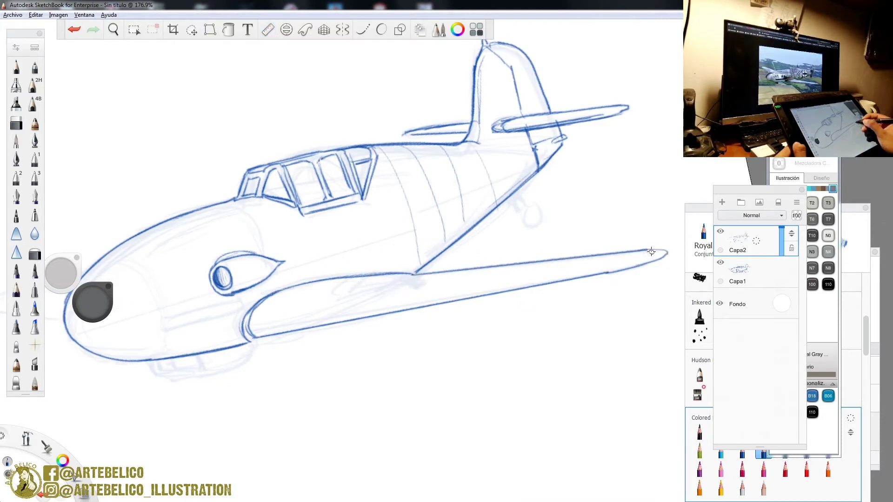
mouse_move(414, 275)
mouse_down()
mouse_move(276, 303)
mouse_move(246, 345)
mouse_move(270, 338)
mouse_up()
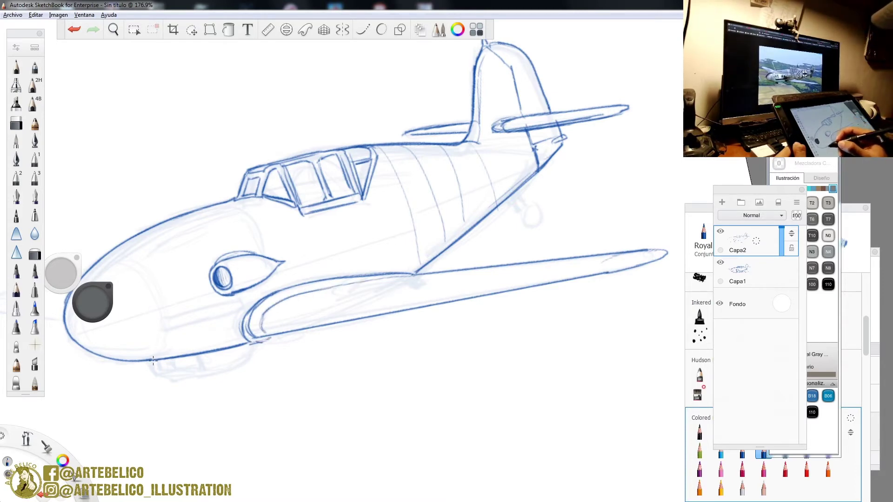
- Trace the scoop beneath the nose with its divided front opening and curved underside running back to the wing root
mouse_move(164, 375)
mouse_down()
mouse_move(202, 366)
mouse_move(165, 370)
mouse_up()
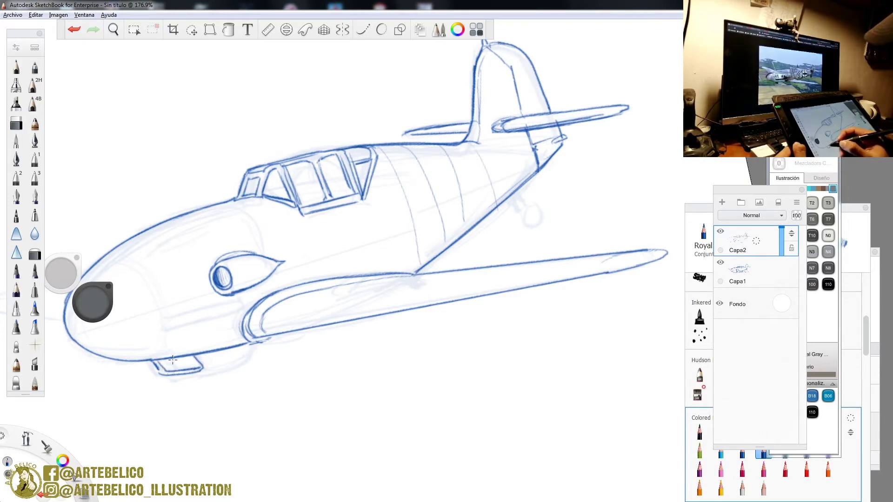
mouse_move(159, 374)
mouse_down()
mouse_move(260, 362)
mouse_move(247, 367)
mouse_up()
click(74, 30)
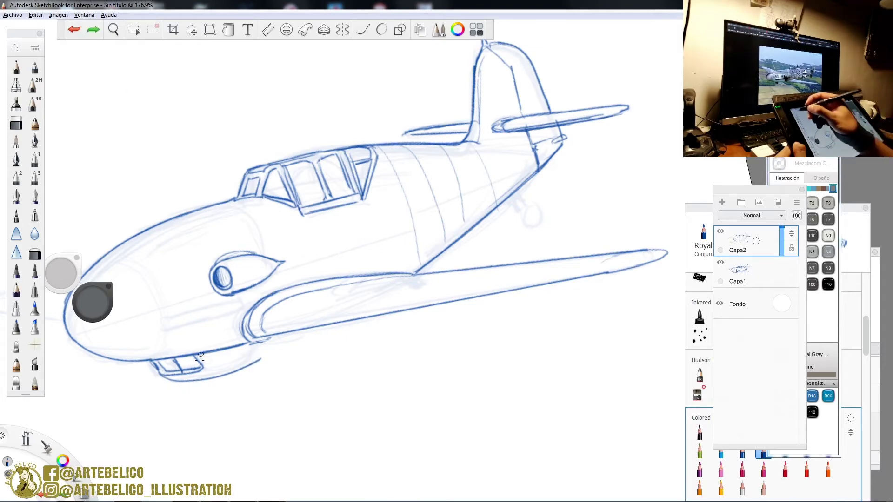
drag(160, 374, 233, 364)
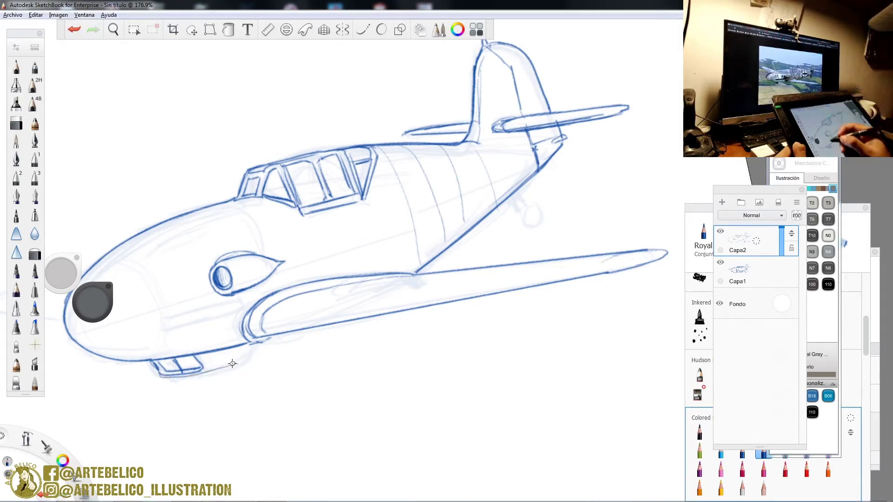
- Rule the far wing's straight lower edge from its tip to the nose along the pencil sketch, closing the ruler
key(space)
drag(379, 334, 566, 319)
click(267, 29)
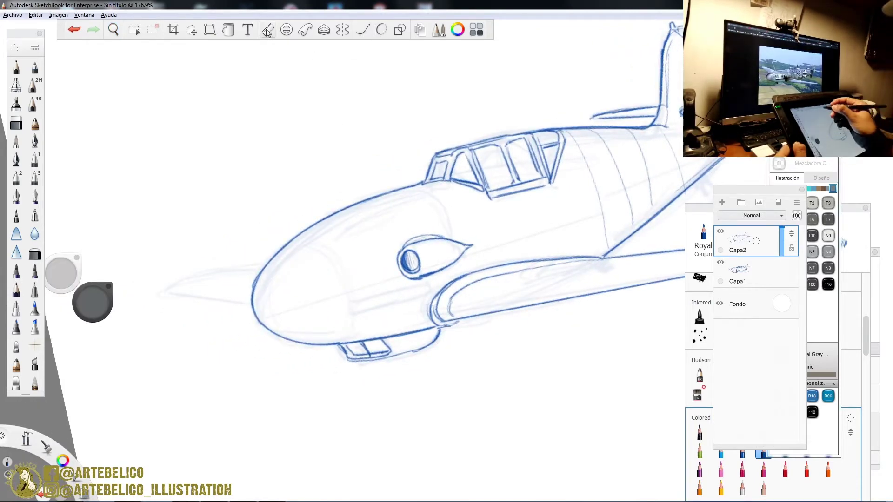
drag(414, 293, 166, 310)
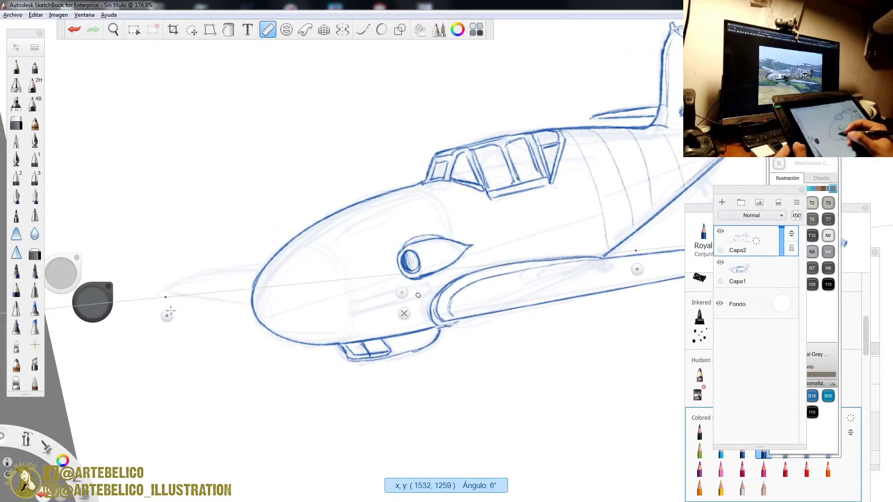
drag(638, 270, 251, 323)
drag(251, 303, 233, 301)
mouse_move(164, 292)
mouse_down()
mouse_move(251, 303)
mouse_move(209, 290)
mouse_move(203, 386)
mouse_move(247, 327)
mouse_move(323, 299)
mouse_move(266, 308)
mouse_up()
click(202, 337)
- Trace the far wing's curved upper edge and rounded tip, with a lighter inner contour near the tip
key(space)
mouse_move(309, 289)
mouse_down()
mouse_move(192, 349)
mouse_move(160, 389)
mouse_move(166, 393)
mouse_up()
mouse_move(274, 308)
mouse_down()
mouse_move(196, 365)
mouse_move(184, 386)
mouse_up()
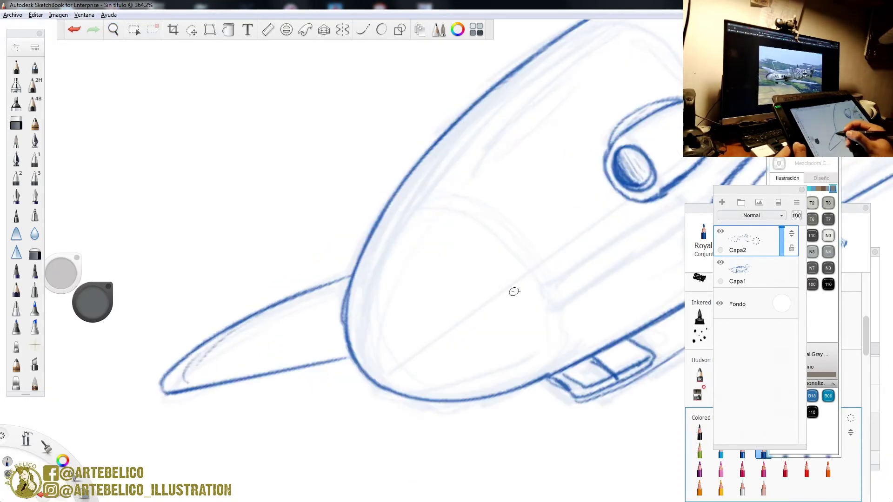
- Fit an ellipse guide across the nose at a 306° rotation and trace the spinner's rear edge along it
key(e)
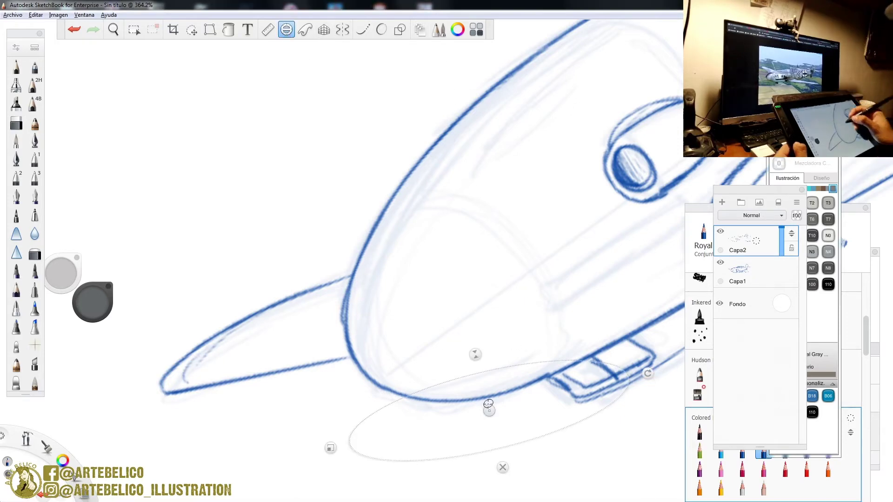
drag(487, 405, 488, 273)
drag(645, 257, 576, 393)
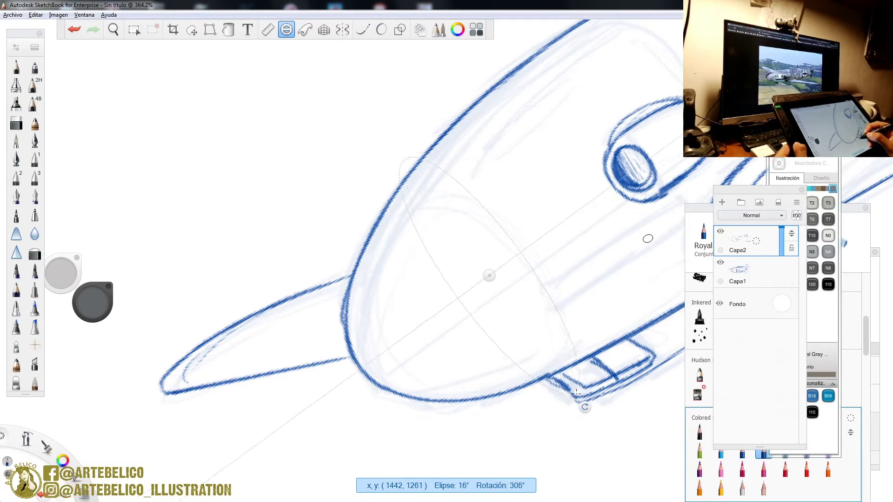
drag(394, 143, 542, 240)
drag(408, 155, 407, 156)
drag(489, 275, 465, 286)
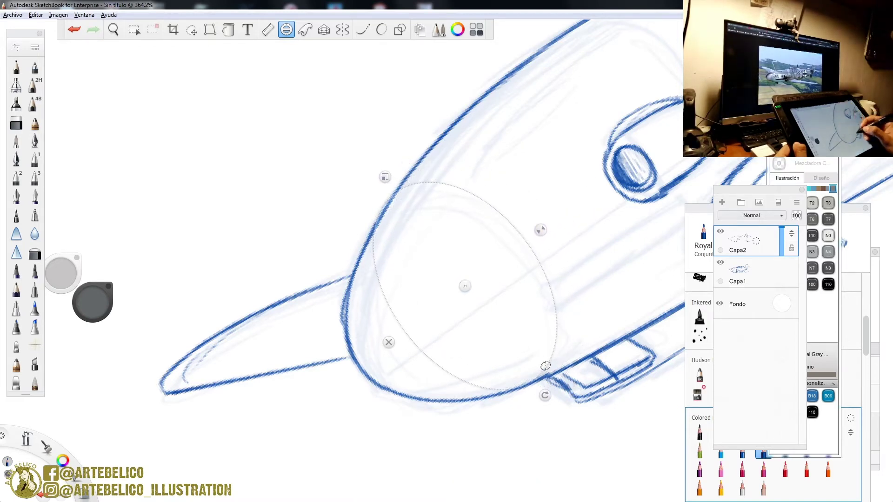
drag(389, 175, 389, 197)
drag(463, 285, 431, 314)
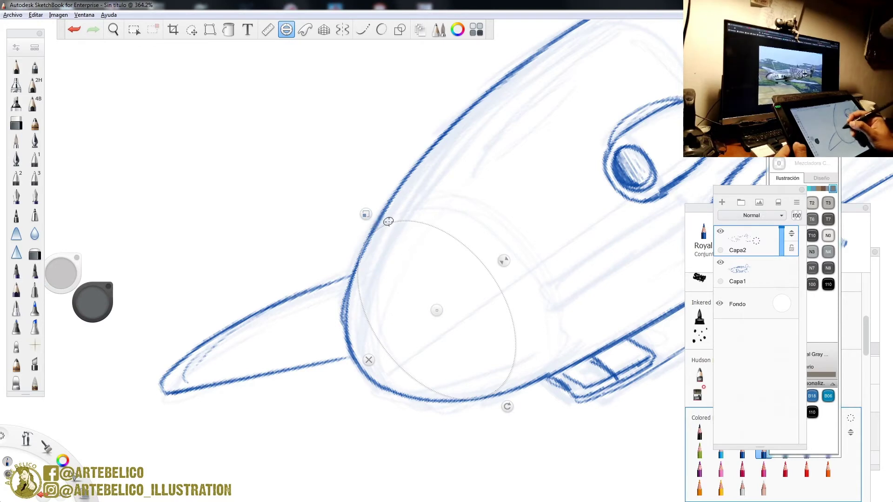
mouse_move(369, 238)
mouse_down()
mouse_move(506, 353)
mouse_move(456, 257)
mouse_move(380, 251)
mouse_up()
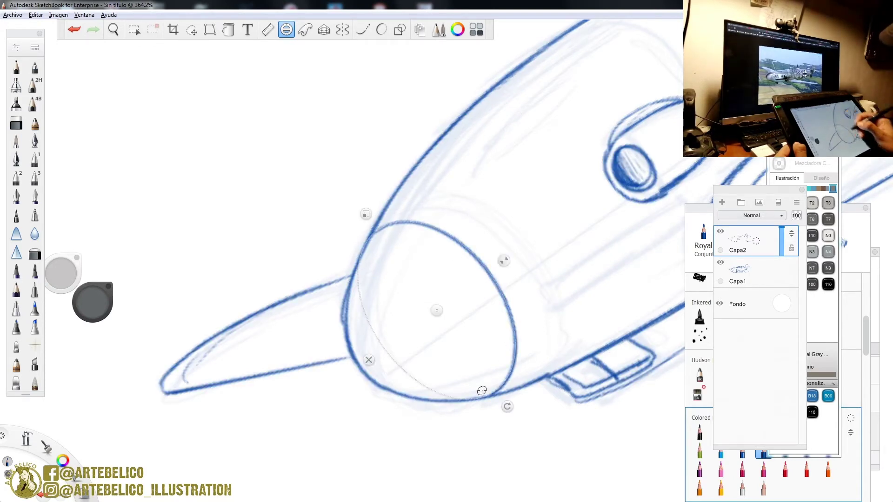
- Shift the ellipse guide back, enlarge it slightly and trace a lighter second arc behind the spinner, closing the guide
drag(436, 305, 458, 287)
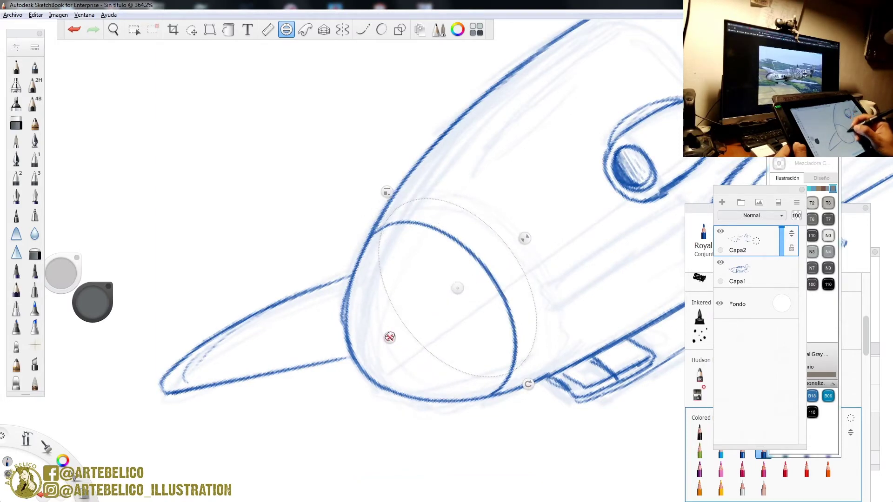
drag(387, 192, 382, 188)
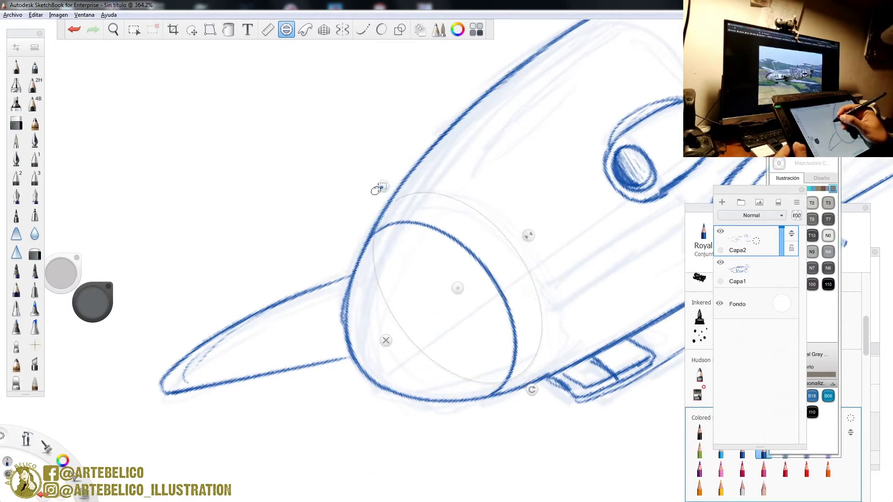
drag(457, 288, 464, 287)
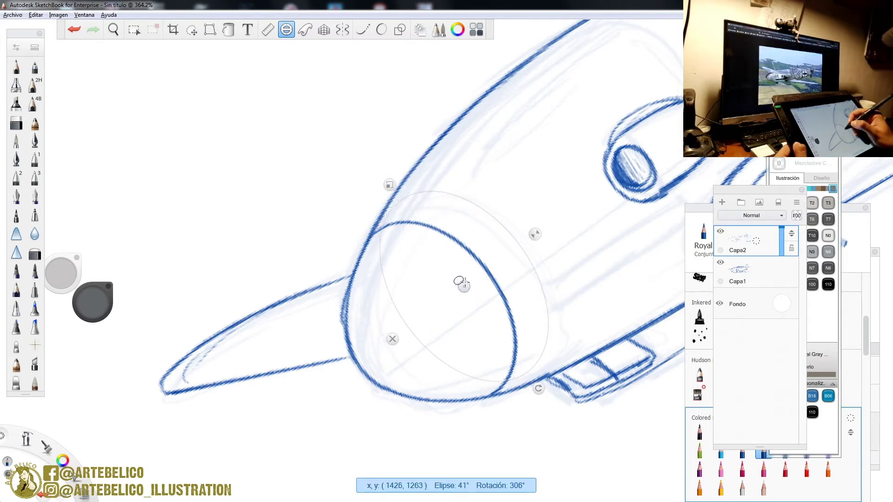
drag(389, 184, 386, 180)
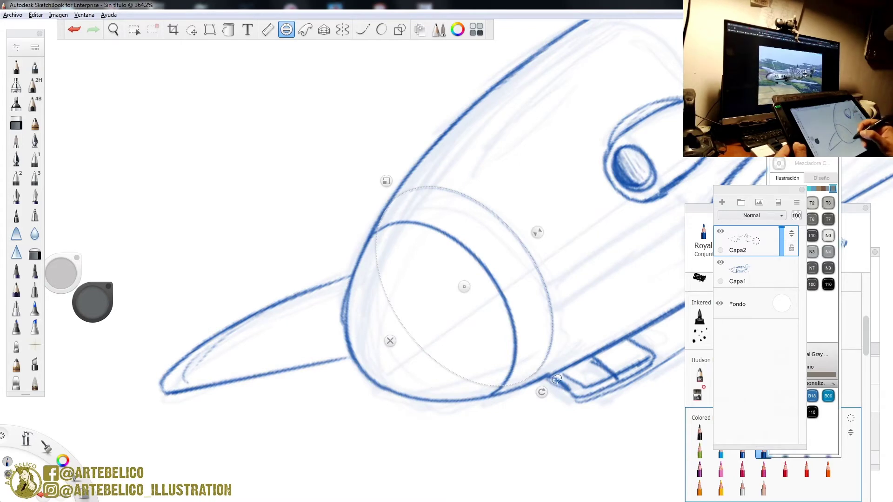
click(390, 340)
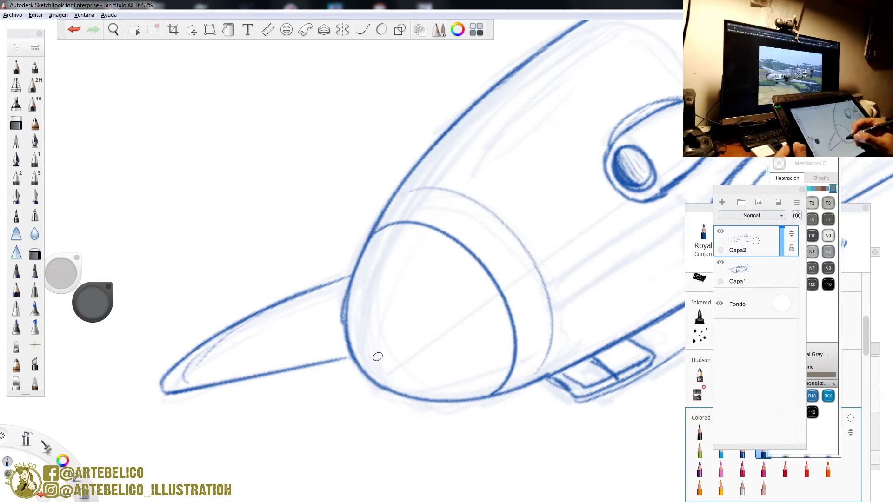
- Draw the small opening at the spinner's tip, extend the second arc's upper end and add a small port behind it
mouse_move(377, 371)
mouse_down()
mouse_move(382, 359)
mouse_move(386, 366)
mouse_up()
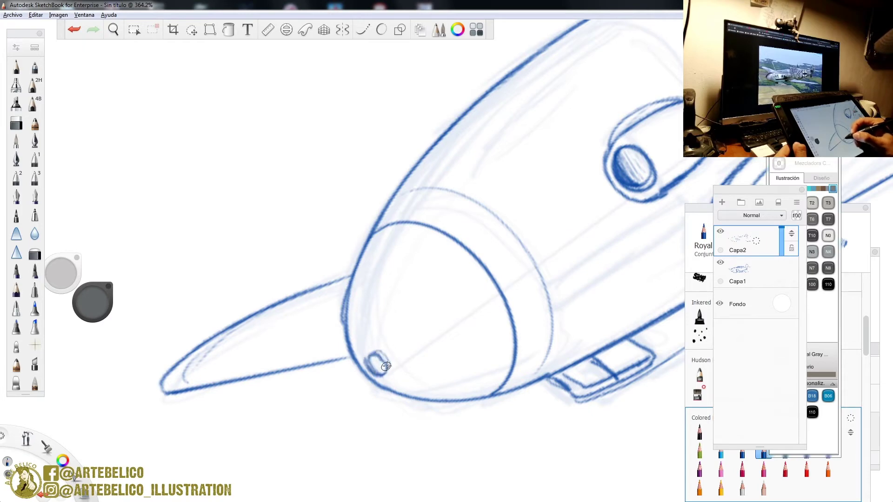
mouse_move(399, 193)
mouse_down()
mouse_move(439, 185)
mouse_move(479, 203)
mouse_up()
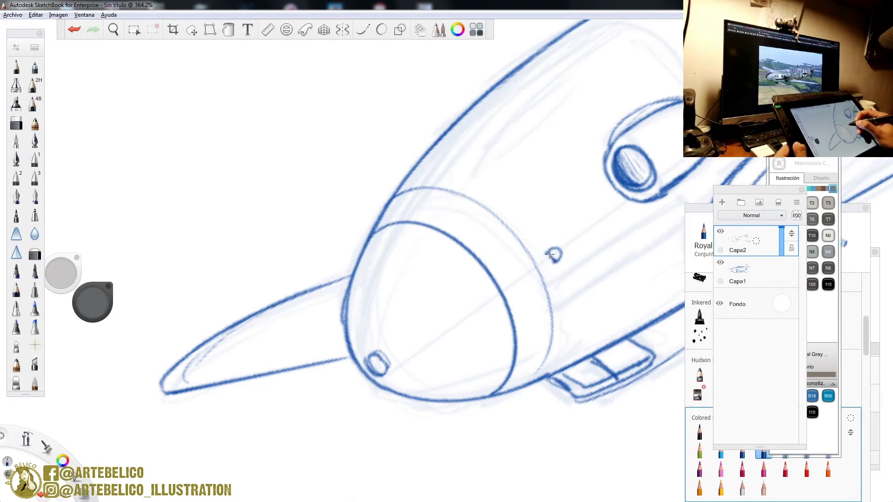
drag(557, 254, 542, 252)
- Trace the long exhaust row with its divided stubs below the side bulge and add small vent marks beneath it
key(space)
mouse_move(561, 310)
mouse_down()
mouse_move(512, 322)
mouse_move(362, 334)
mouse_up()
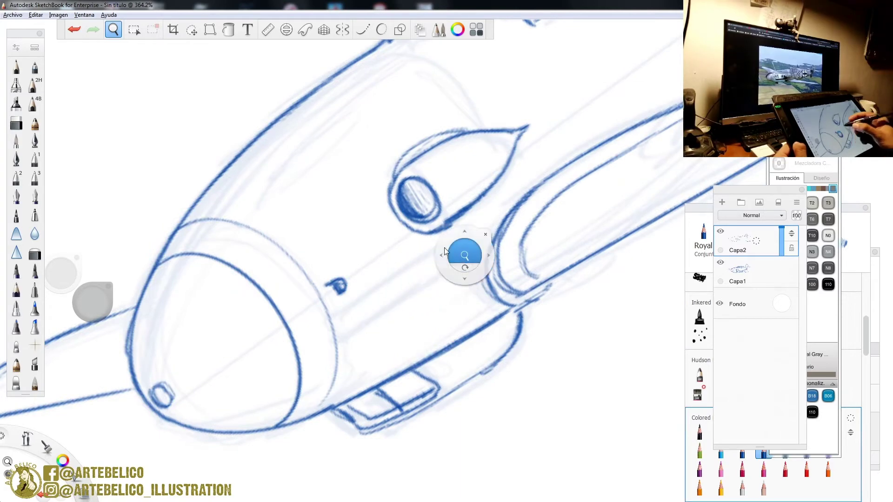
drag(420, 257, 401, 267)
drag(333, 311, 461, 238)
mouse_move(389, 275)
mouse_down()
mouse_move(476, 226)
mouse_move(338, 314)
mouse_move(340, 327)
mouse_move(377, 310)
mouse_move(369, 297)
mouse_move(375, 313)
mouse_move(361, 320)
mouse_move(423, 285)
mouse_move(434, 262)
mouse_move(455, 255)
mouse_move(457, 269)
mouse_move(475, 258)
mouse_move(476, 236)
mouse_up()
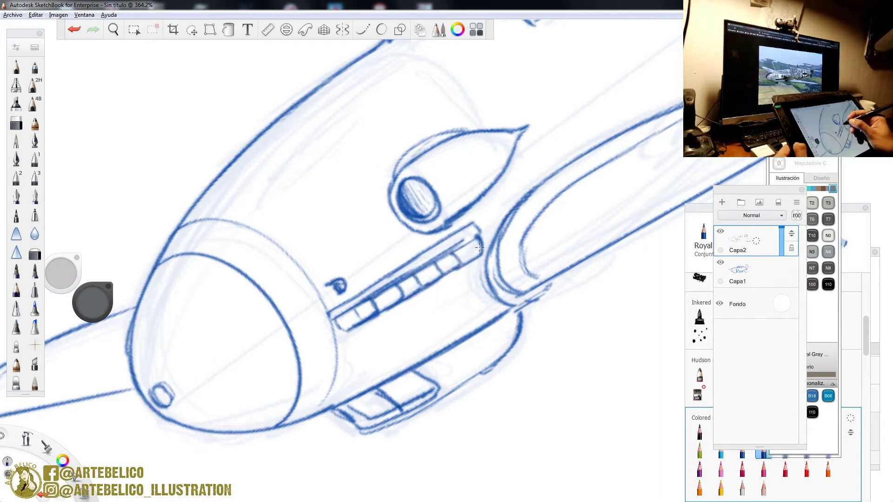
drag(426, 322, 449, 308)
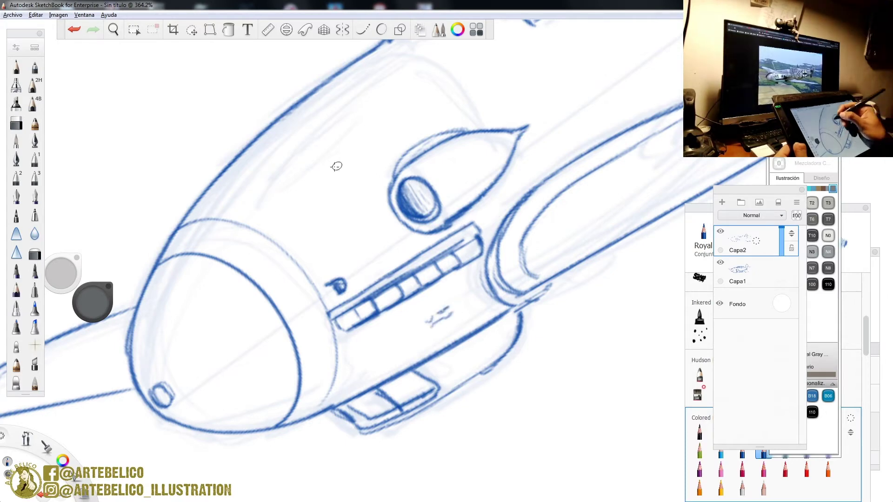
- Trace the long, narrow gun trough on the upper nose with a small gun barrel at its rear end
drag(240, 220, 414, 90)
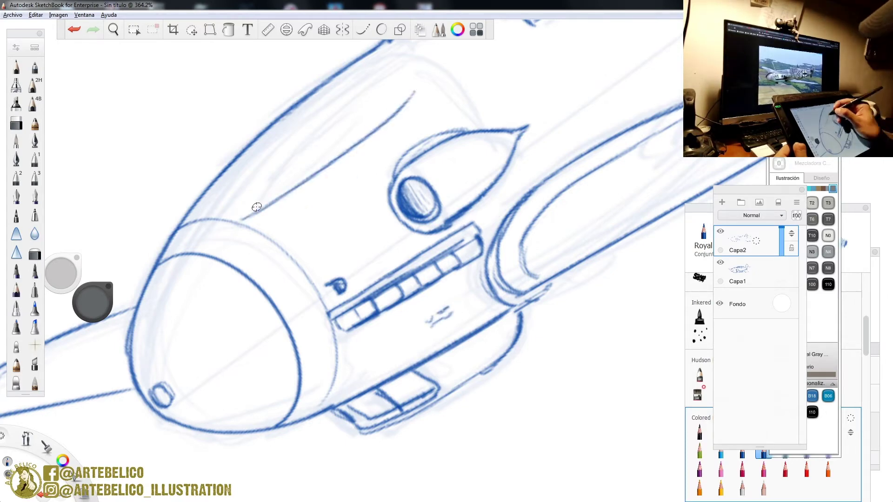
mouse_move(247, 215)
mouse_down()
mouse_move(378, 89)
mouse_move(403, 78)
mouse_up()
mouse_move(326, 166)
mouse_down()
mouse_move(403, 95)
mouse_move(388, 95)
mouse_up()
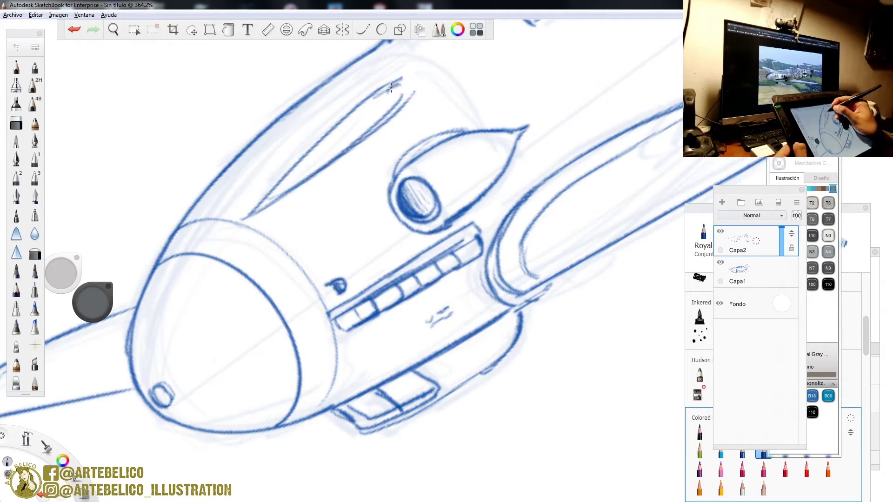
mouse_move(373, 102)
mouse_down()
mouse_move(405, 94)
mouse_move(397, 84)
mouse_move(372, 98)
mouse_move(399, 81)
mouse_move(391, 107)
mouse_move(402, 80)
mouse_move(389, 94)
mouse_move(395, 75)
mouse_move(267, 174)
mouse_move(301, 137)
mouse_move(239, 213)
mouse_move(269, 206)
mouse_move(263, 214)
mouse_move(415, 95)
mouse_up()
- Level the canvas, refine the gun trough's outline and draw the curved rear seam of the engine cowling
key(space)
drag(431, 167, 402, 277)
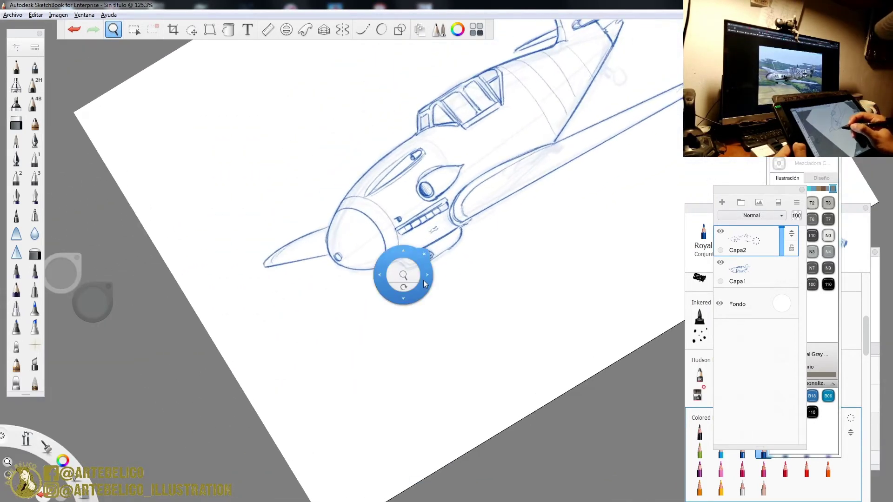
drag(389, 307, 354, 331)
mouse_move(474, 232)
mouse_down()
mouse_move(395, 273)
mouse_move(353, 314)
mouse_move(345, 259)
mouse_move(358, 281)
mouse_up()
mouse_move(295, 198)
mouse_down()
mouse_move(374, 153)
mouse_move(457, 158)
mouse_move(484, 205)
mouse_up()
drag(464, 155, 482, 186)
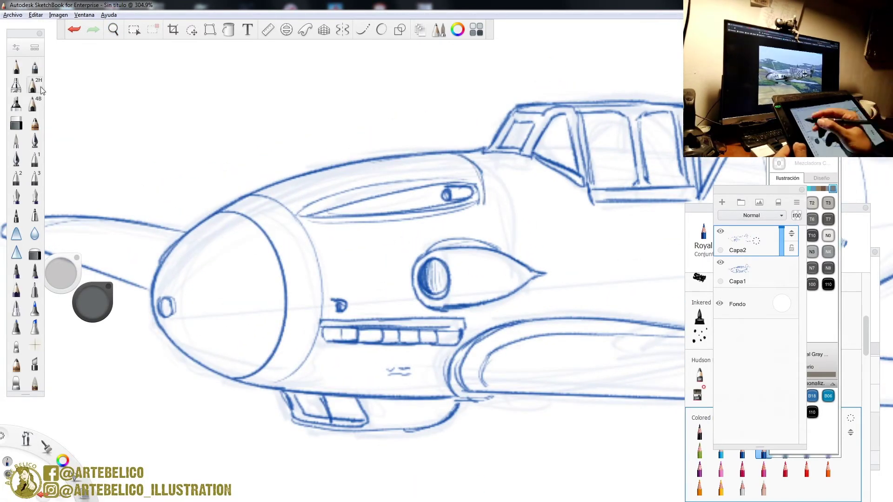
- Lasso the gun trough, shrink it and shift it forward on the upper nose, ending the selection
click(192, 29)
mouse_move(319, 229)
mouse_down()
mouse_move(475, 213)
mouse_move(481, 203)
mouse_move(419, 171)
mouse_up()
drag(298, 203, 307, 223)
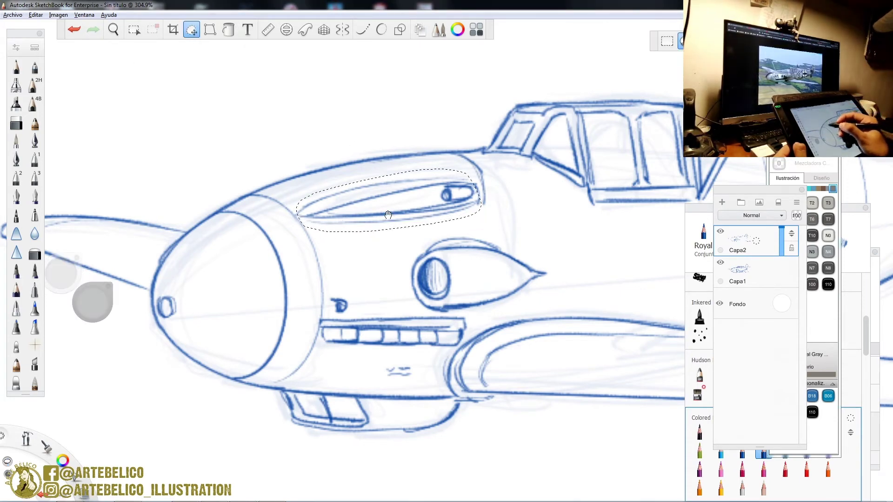
mouse_move(411, 225)
mouse_down()
mouse_move(403, 235)
mouse_move(425, 249)
mouse_move(377, 227)
mouse_move(392, 249)
mouse_move(381, 251)
mouse_move(403, 253)
mouse_move(396, 249)
mouse_up()
drag(407, 262, 398, 261)
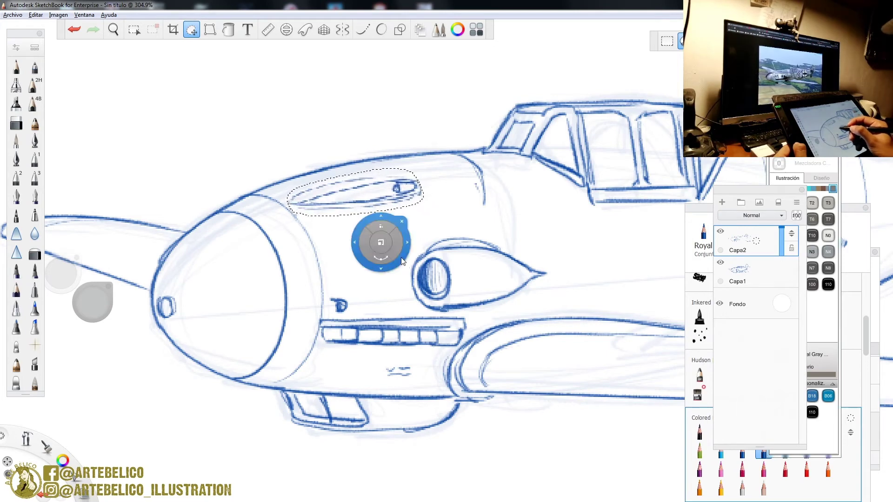
click(410, 224)
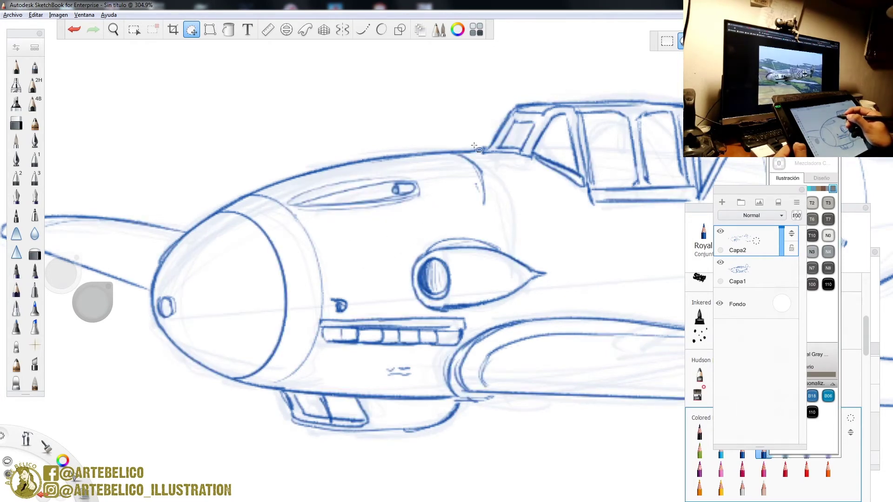
click(192, 30)
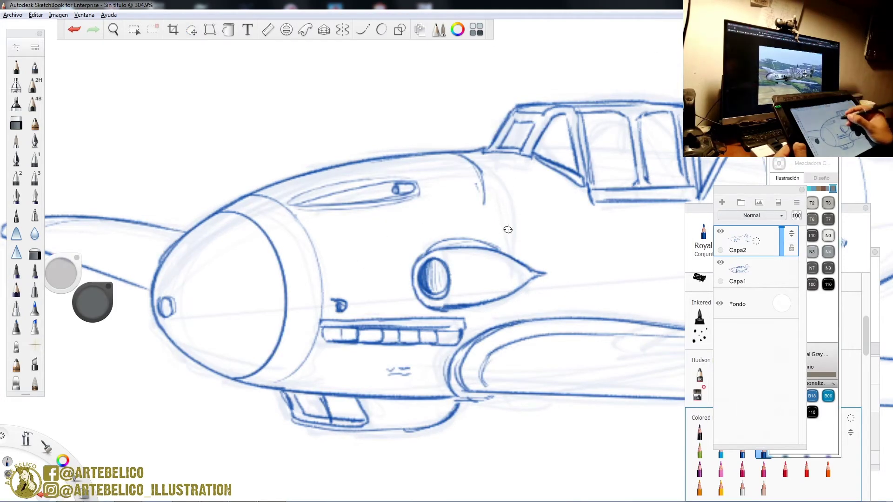
- Extend the cowling's rear seam to the side bulge, draw a line from spinner to exhausts and add two small brackets
drag(474, 167, 492, 232)
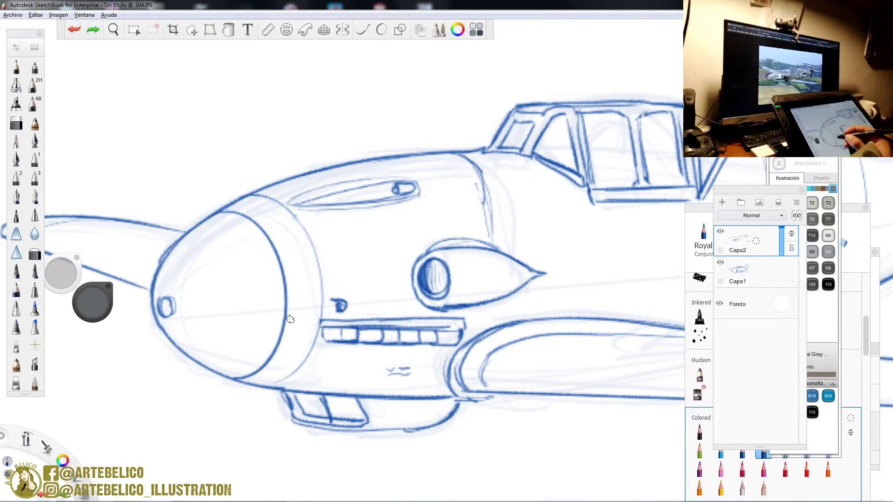
drag(320, 321, 291, 320)
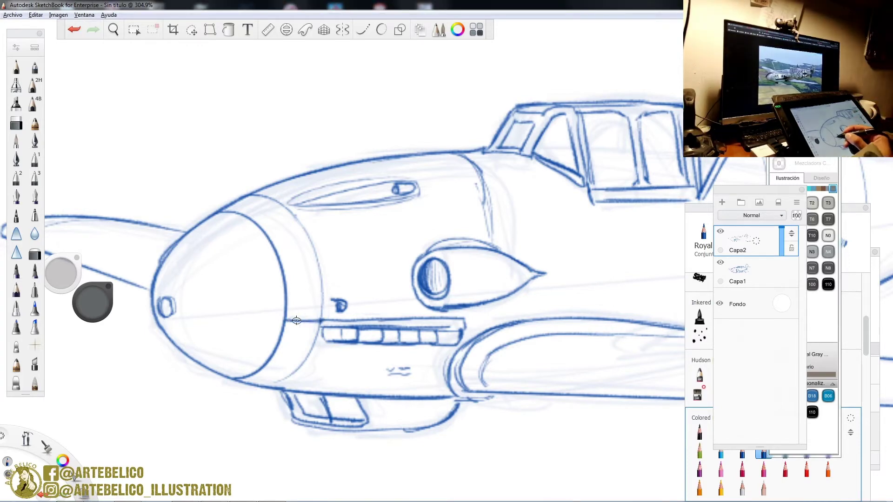
drag(300, 322, 294, 344)
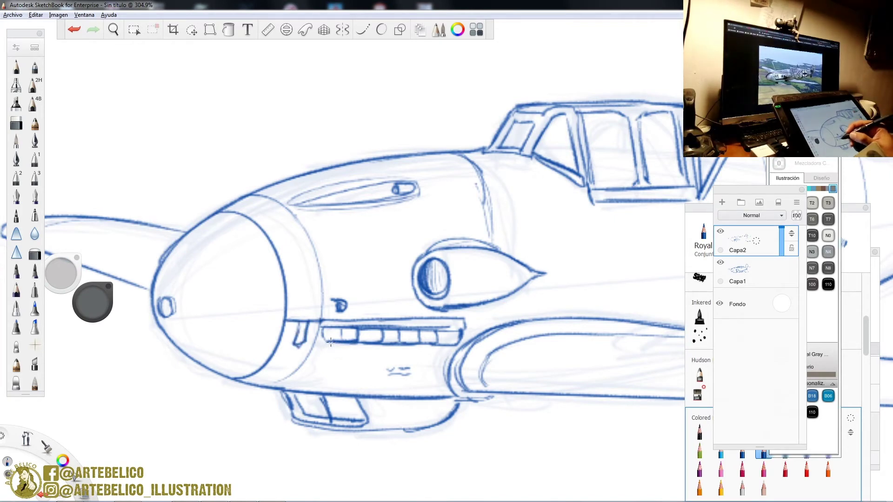
drag(341, 345, 332, 361)
- Draw the seam behind the exhaust row from the side bulge to the belly and detail the small port above the exhausts
mouse_move(466, 321)
mouse_down()
mouse_move(434, 388)
mouse_move(460, 344)
mouse_up()
drag(463, 312, 466, 312)
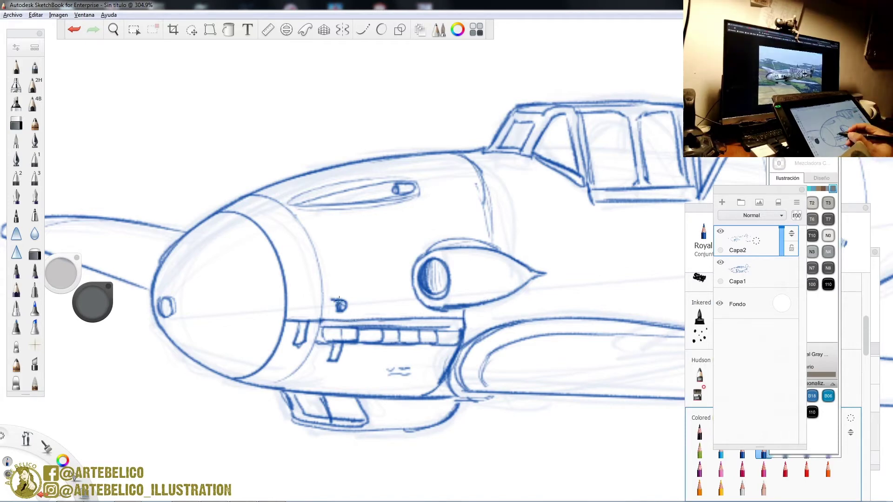
drag(341, 313, 340, 299)
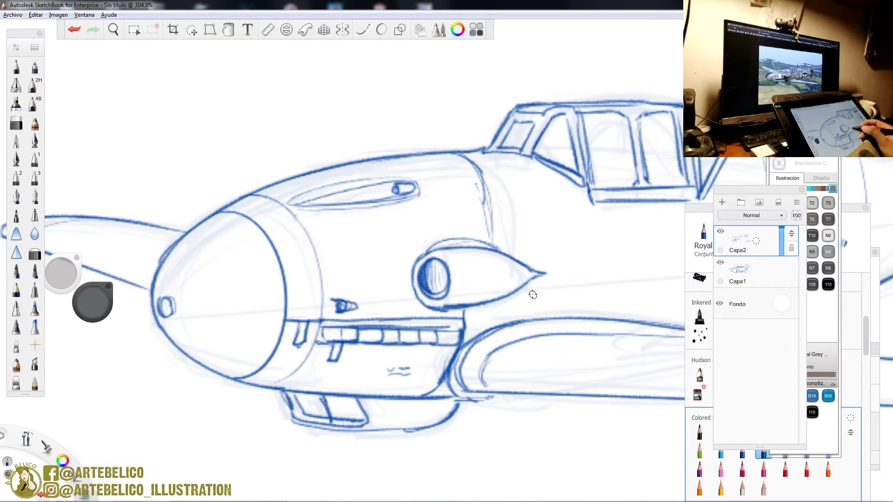
- Darken the cowling's rear seam and run a horizontal panel line from it to the cockpit's lower frame
mouse_move(461, 154)
mouse_down()
mouse_move(487, 187)
mouse_move(492, 254)
mouse_up()
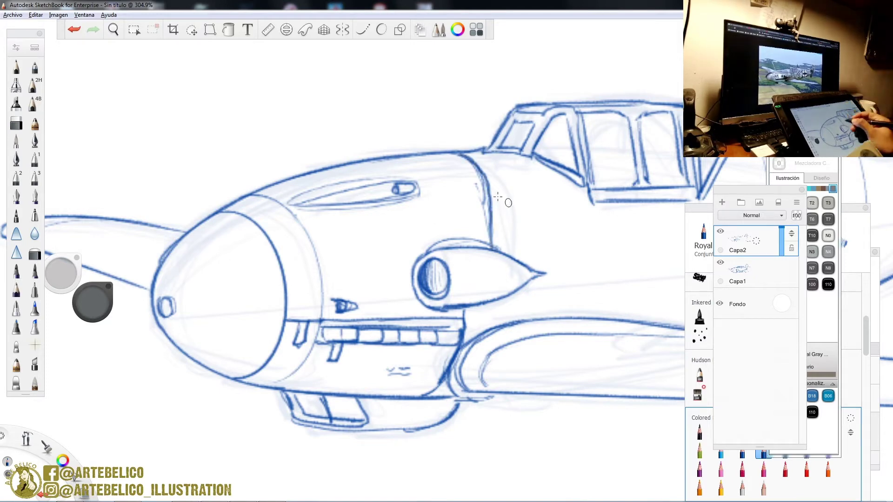
mouse_move(487, 199)
mouse_down()
mouse_move(585, 191)
mouse_move(558, 194)
mouse_up()
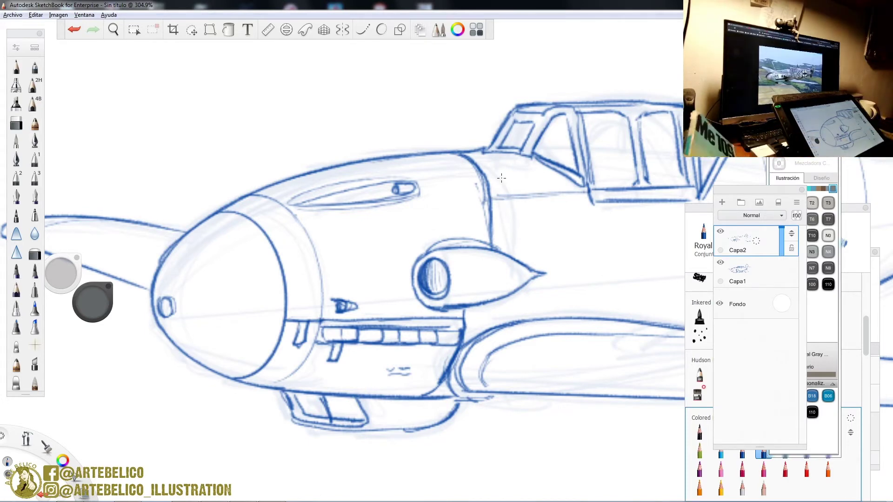
- Darken the curved panel seams on the rear fuselage and draw a small rectangular hatch between the first two behind the cockpit
key(space)
mouse_move(547, 284)
mouse_down()
mouse_move(530, 325)
mouse_move(528, 188)
mouse_move(522, 207)
mouse_move(553, 182)
mouse_move(540, 193)
mouse_move(556, 235)
mouse_move(557, 317)
mouse_up()
key(space)
mouse_move(593, 196)
mouse_down()
mouse_move(607, 258)
mouse_move(594, 339)
mouse_up()
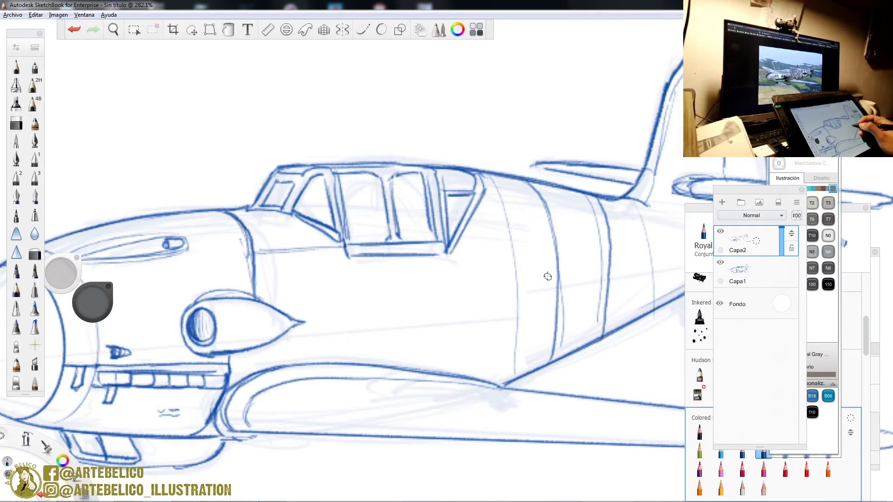
mouse_move(519, 289)
mouse_down()
mouse_move(542, 308)
mouse_move(521, 263)
mouse_up()
drag(541, 305, 544, 266)
- Draw paired vertical panel lines on the fuselage below the cockpit's front and rear and a small scoop above the wing's trailing edge
drag(445, 254, 444, 349)
drag(347, 299, 348, 345)
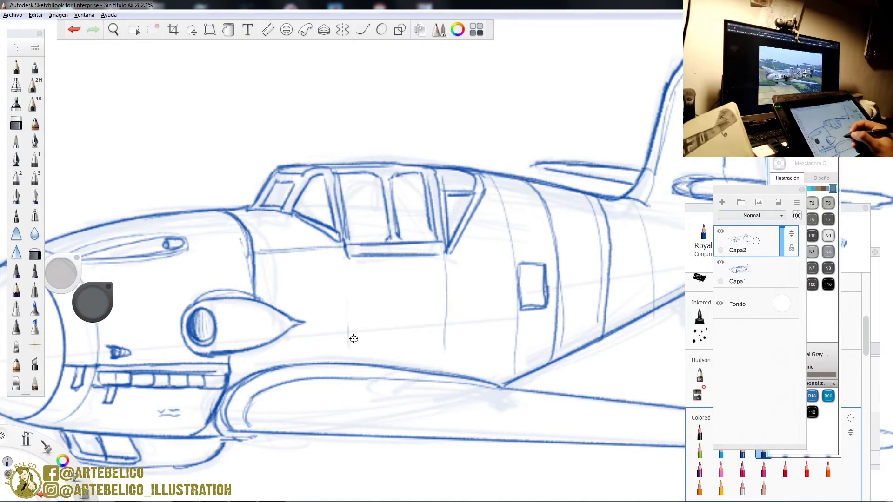
drag(349, 261, 355, 346)
mouse_move(444, 258)
mouse_down()
mouse_move(458, 354)
mouse_move(490, 371)
mouse_move(511, 357)
mouse_up()
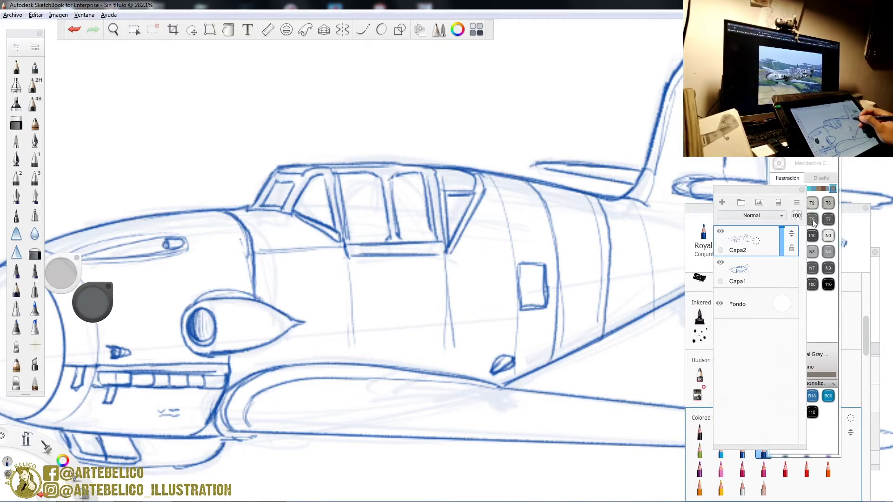
- Draw the tail fin's curved fillet seam along the rear fuselage and a vertical panel seam down to the belly
key(space)
drag(549, 260, 346, 237)
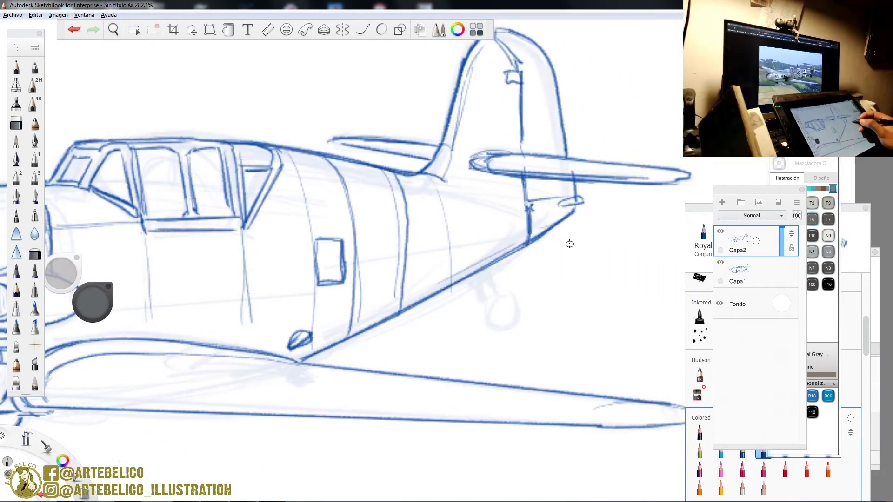
drag(421, 174, 526, 196)
mouse_move(458, 198)
mouse_down()
mouse_move(421, 174)
mouse_move(530, 196)
mouse_up()
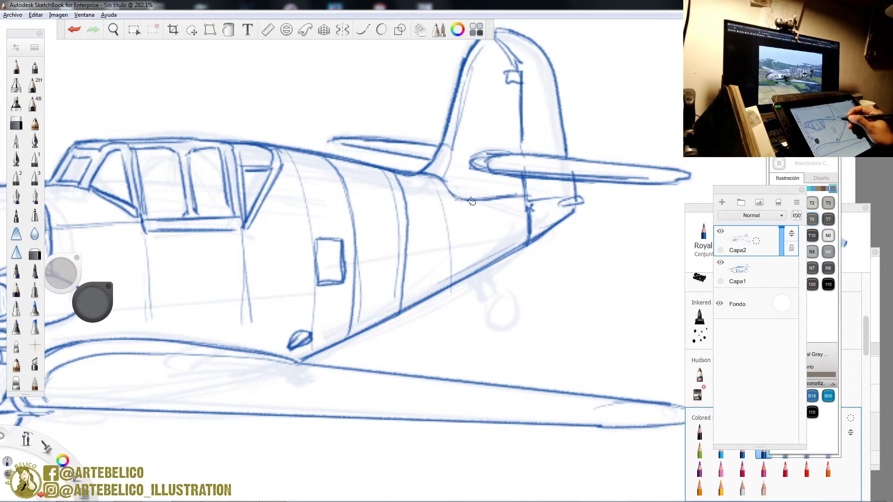
drag(471, 204, 472, 268)
drag(473, 220, 474, 275)
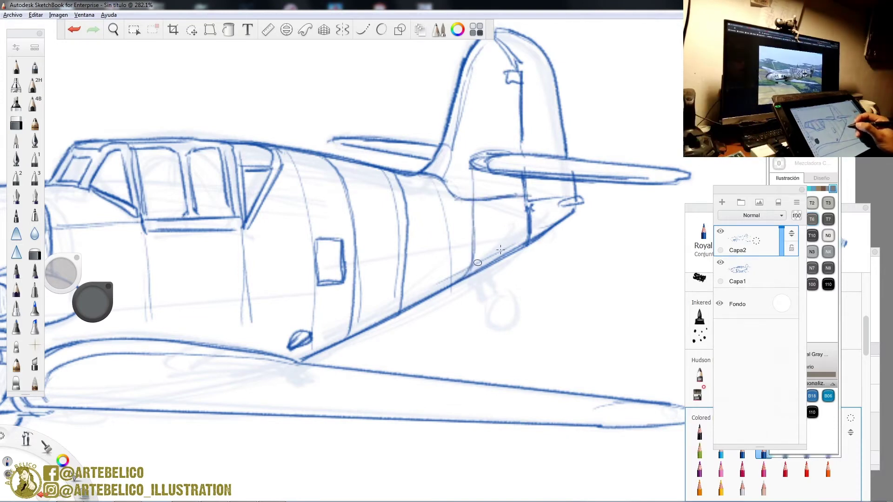
- Add the panel lines and oval bulge on the near wing, the far wing's edge line and the tail wheel
key(space)
drag(462, 262, 397, 307)
drag(420, 321, 467, 296)
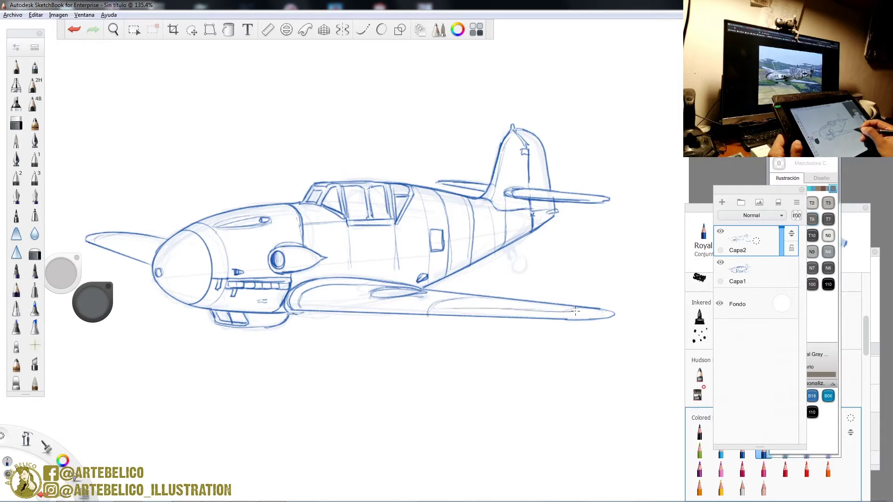
mouse_move(106, 243)
mouse_down()
mouse_move(165, 261)
mouse_move(94, 250)
mouse_up()
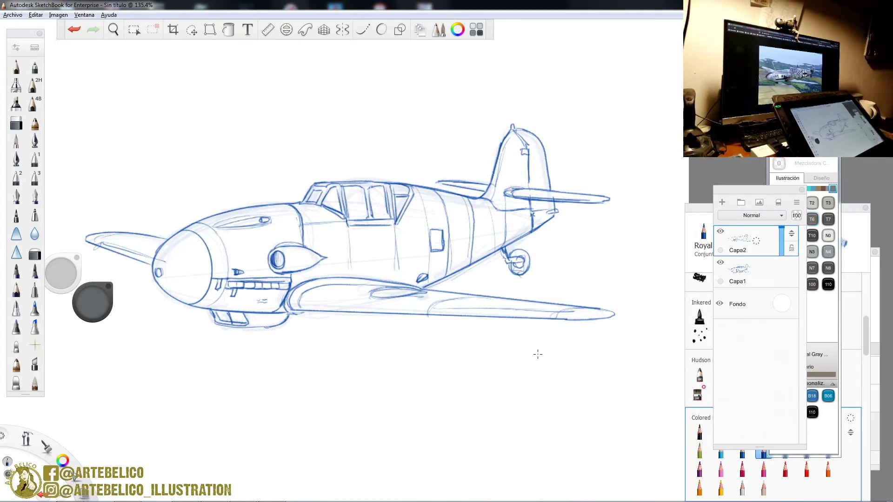
- Merge Capa2 into Capa1, add the empty layer Capa3 above it and lower Capa1's opacity to about 39
drag(754, 244, 750, 217)
drag(758, 274, 767, 323)
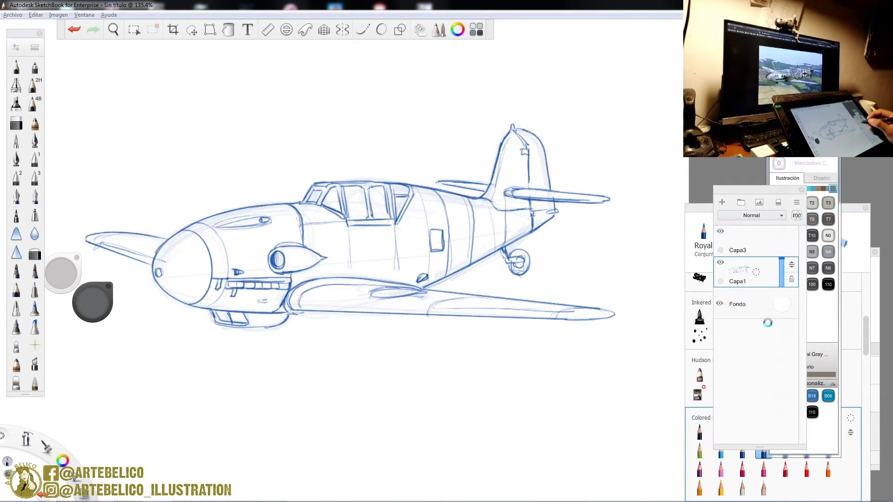
drag(782, 271, 782, 277)
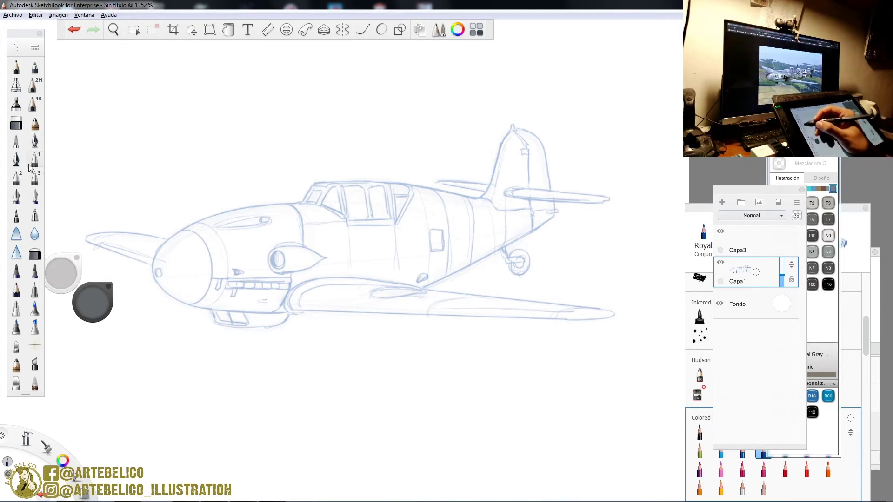
- Prepare to ink the nose on layer Capa3 with the Hi-Tec pen 2 and Steady Stroke turned on
click(35, 178)
key(space)
mouse_move(209, 251)
mouse_down()
mouse_move(283, 188)
mouse_move(277, 208)
mouse_move(289, 233)
mouse_move(389, 223)
mouse_move(392, 112)
mouse_up()
click(362, 29)
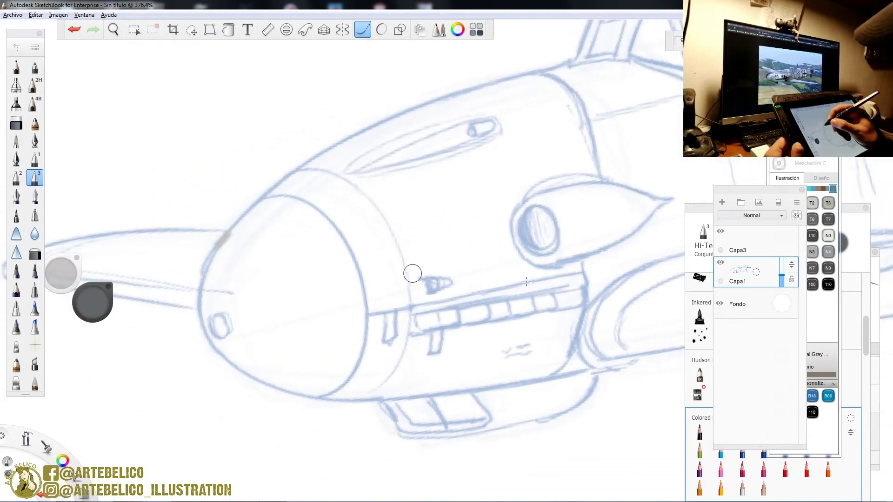
click(759, 251)
click(16, 177)
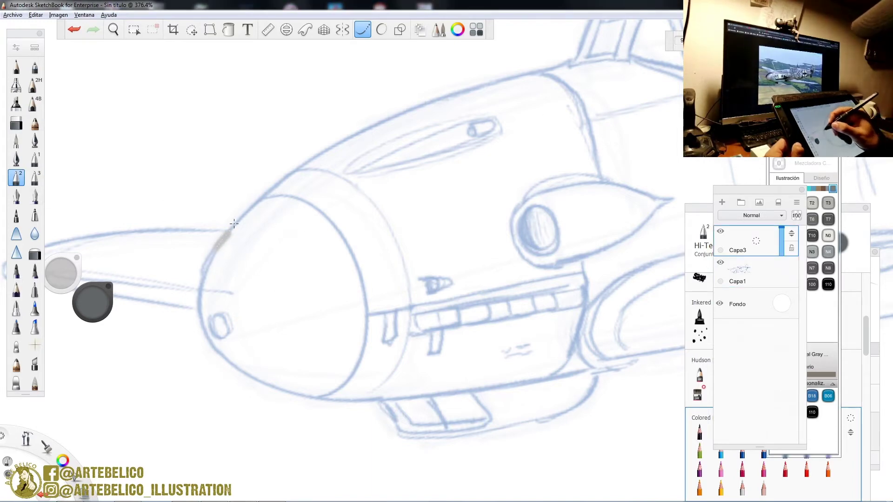
- Change the ink colour to Special Black 110 and undo the gray stroke on the spinner's upper edge
drag(274, 187, 274, 188)
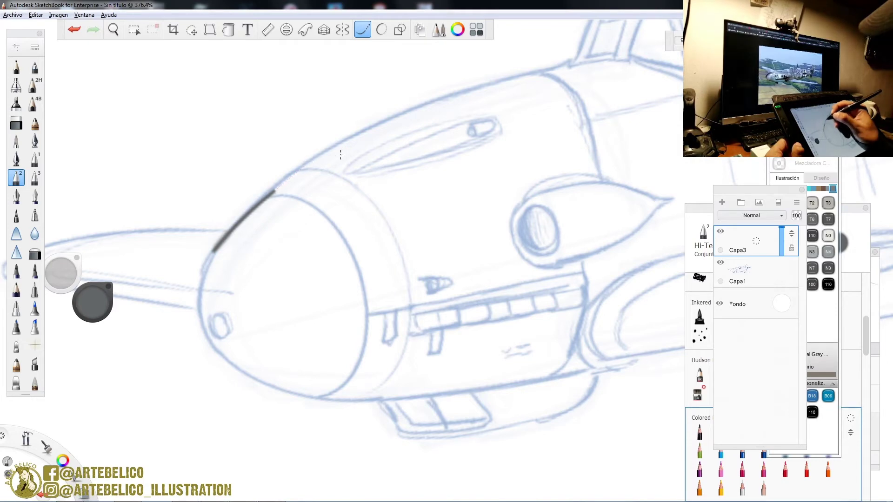
click(828, 285)
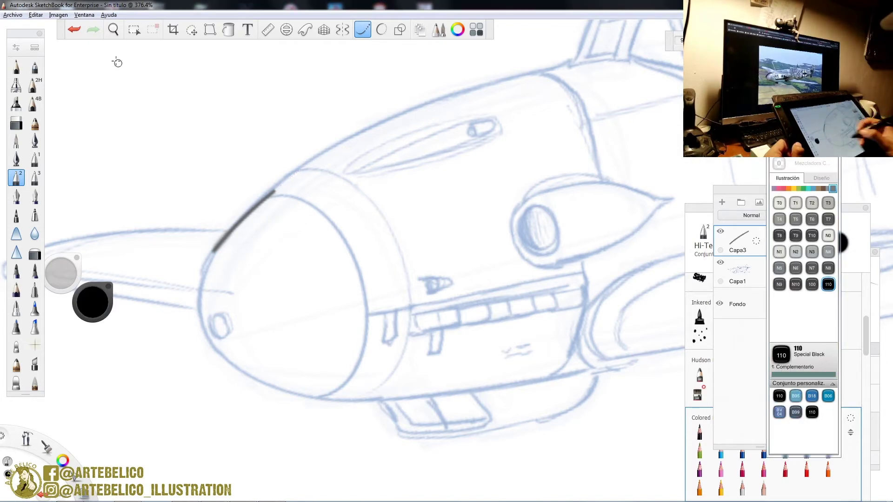
click(74, 29)
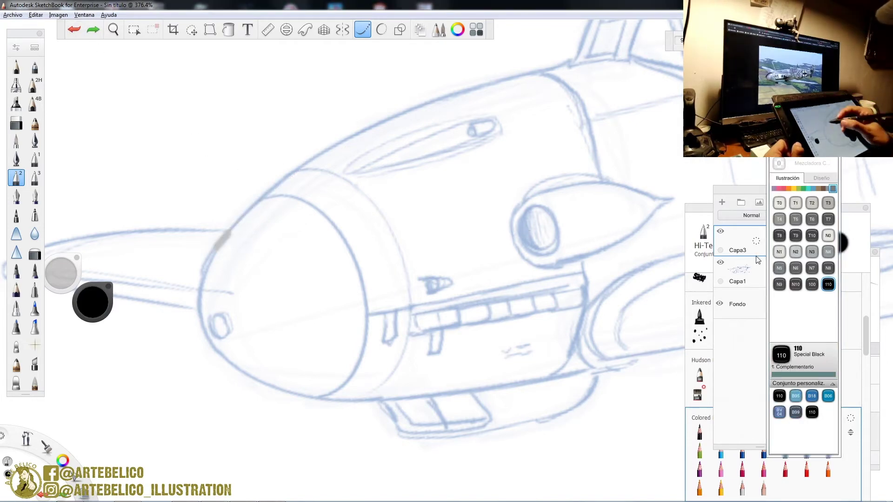
- Ink the upper contour in black with one smooth curve from the spinner along the cowling to the windscreen base
drag(221, 244, 212, 253)
drag(244, 213, 265, 196)
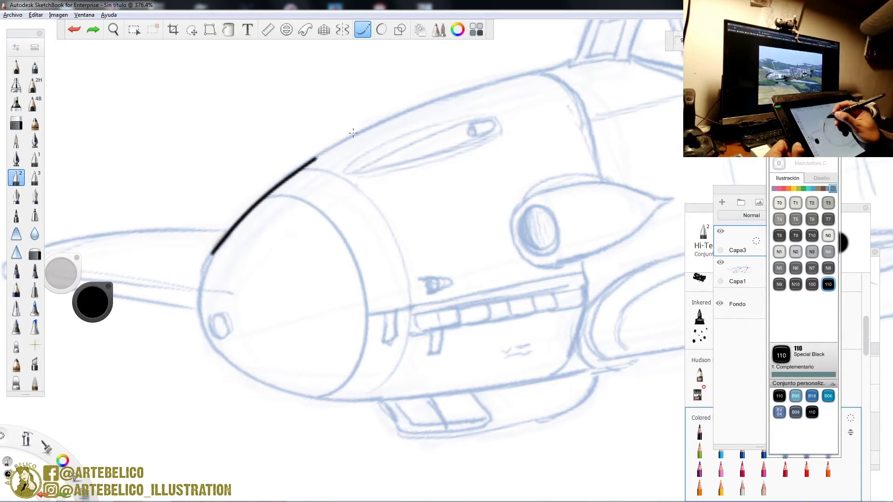
drag(455, 95, 501, 81)
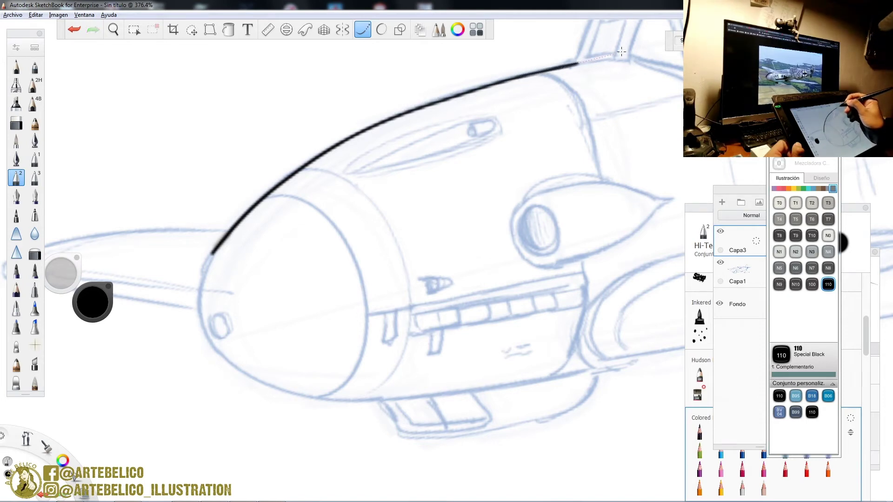
- Use Predictive Stroke to ink the spinner's rounded nose and the lower contour along the cowling's belly
click(382, 29)
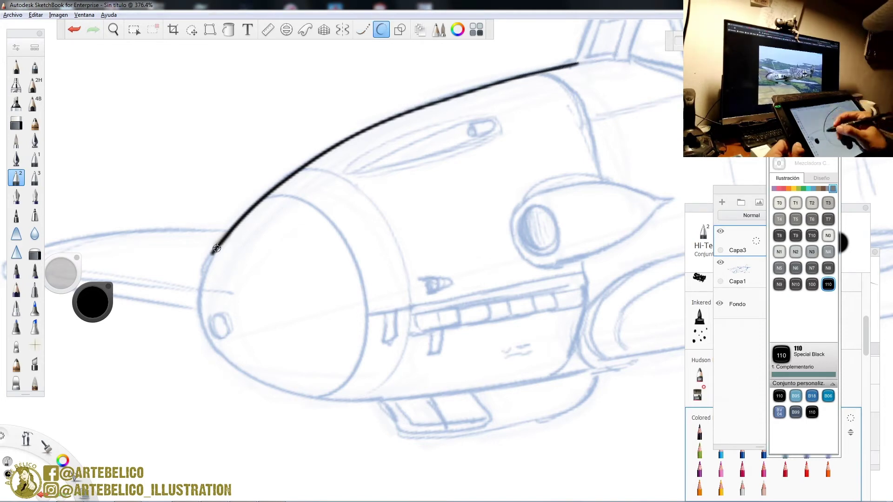
drag(200, 281, 199, 305)
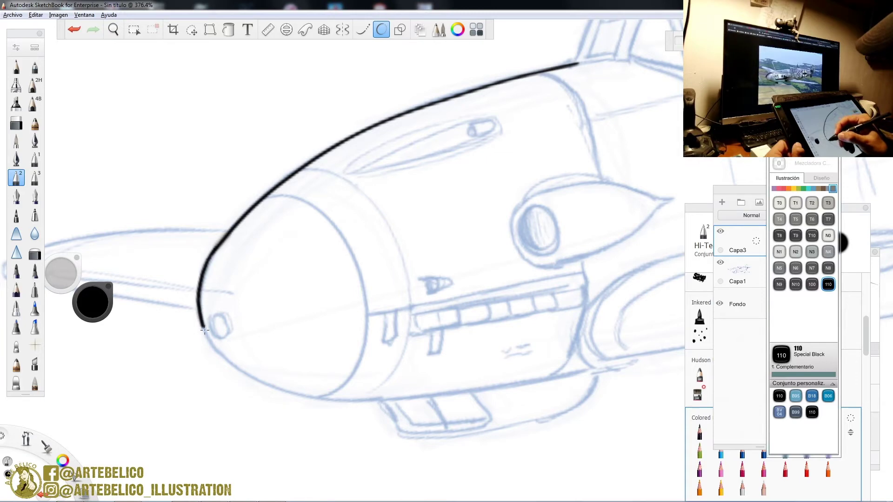
key(space)
drag(398, 266, 451, 312)
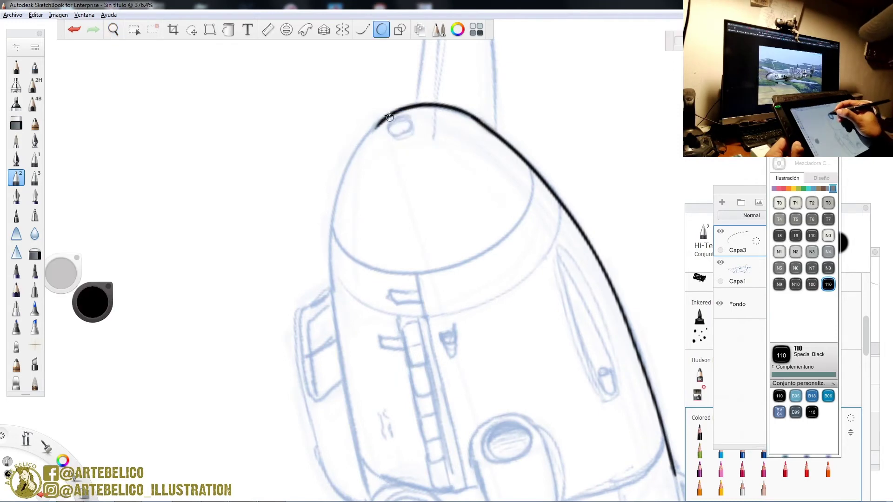
drag(378, 121, 344, 166)
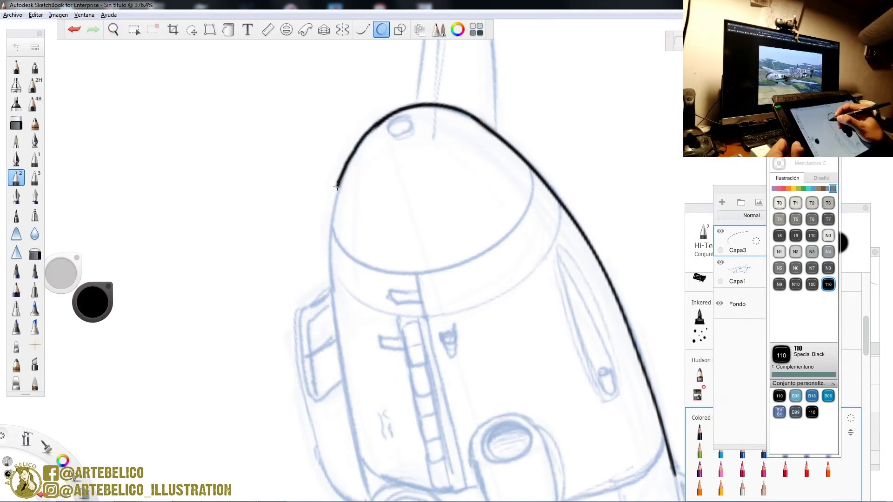
mouse_move(331, 226)
mouse_down()
mouse_move(330, 320)
mouse_move(365, 489)
mouse_up()
- Erase the spinner's upper contour between its nose and rear rim and ink it again as a rounder curve
key(space)
mouse_move(439, 232)
mouse_down()
mouse_move(424, 296)
mouse_move(375, 261)
mouse_up()
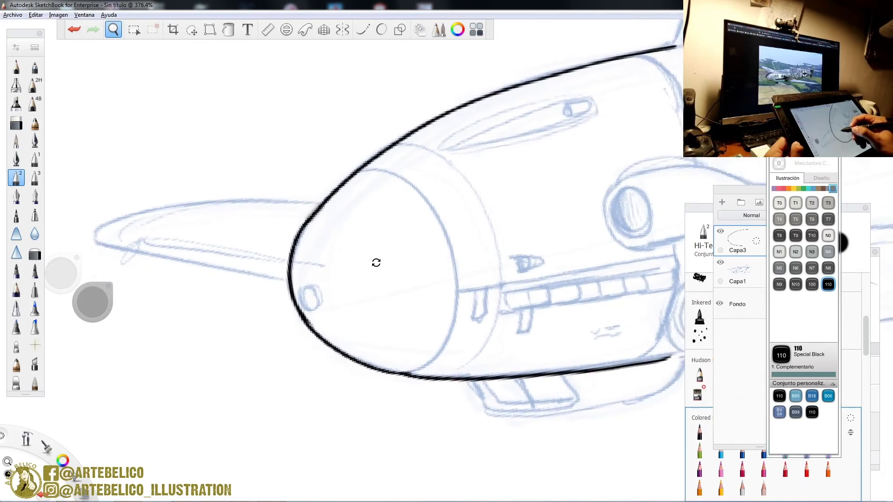
click(16, 122)
mouse_move(316, 211)
mouse_down()
mouse_move(297, 235)
mouse_move(311, 210)
mouse_move(361, 168)
mouse_up()
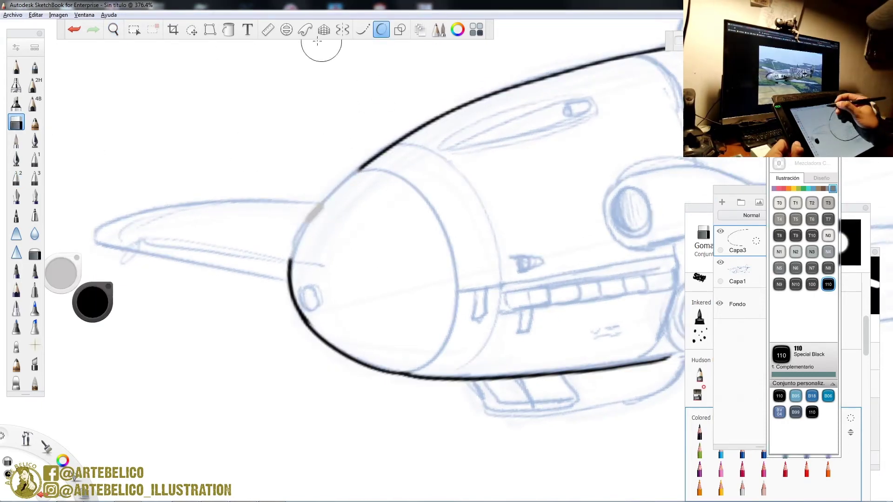
click(17, 177)
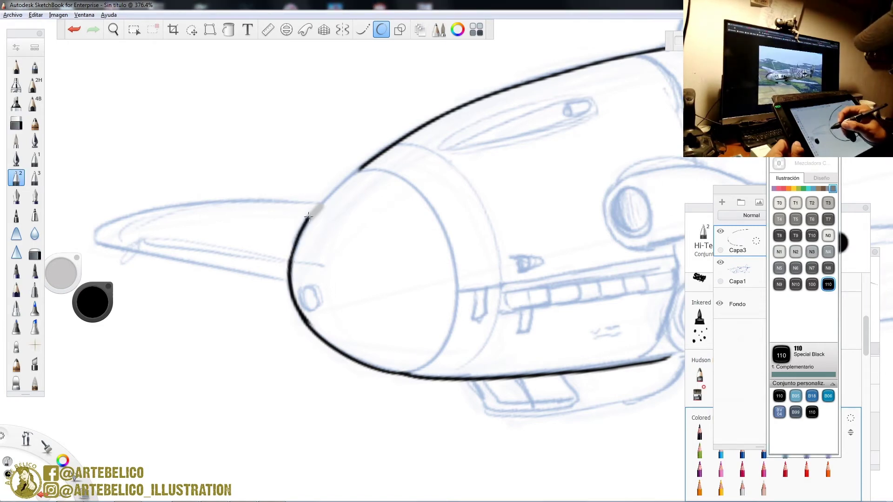
drag(353, 173, 366, 166)
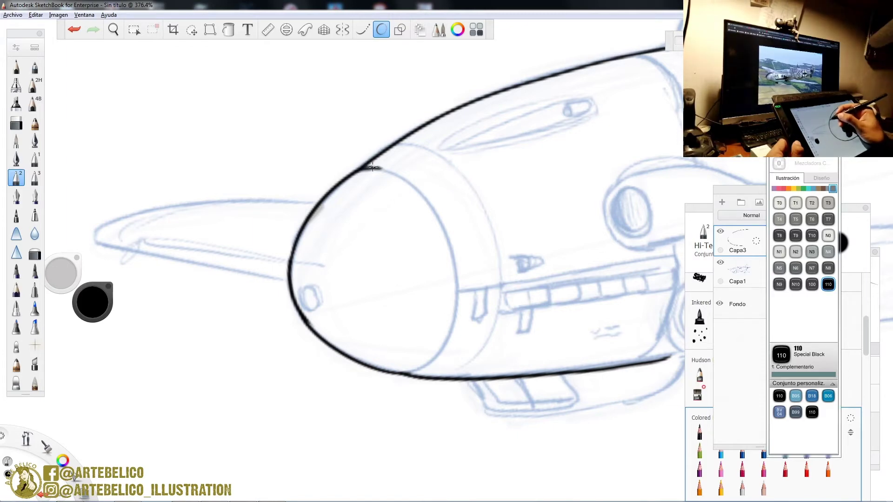
- Ink the spinner's curved rear rim with the thicker Hi-Tec pen 3 and its small nose opening with pen 2
click(36, 178)
drag(362, 168, 410, 182)
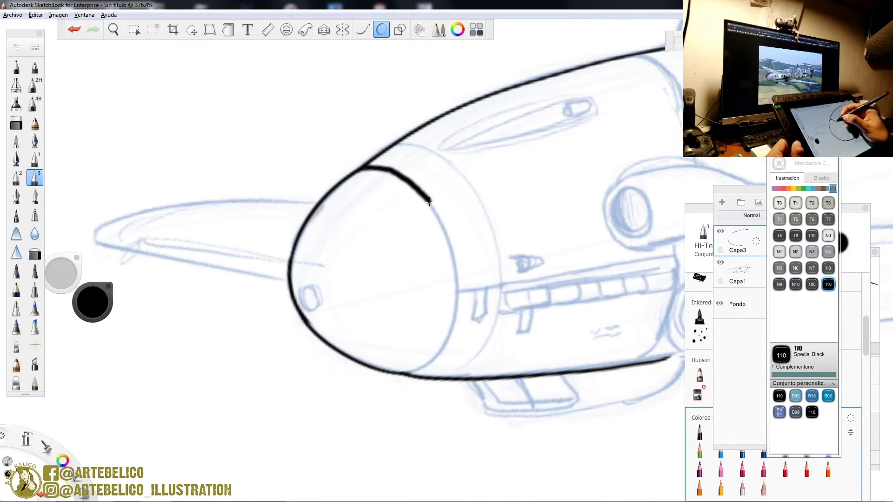
drag(452, 243, 454, 322)
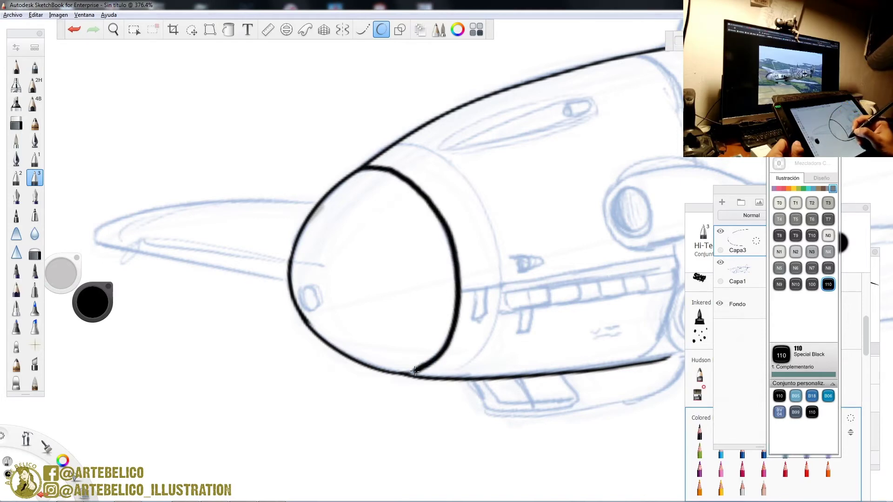
drag(415, 371, 404, 375)
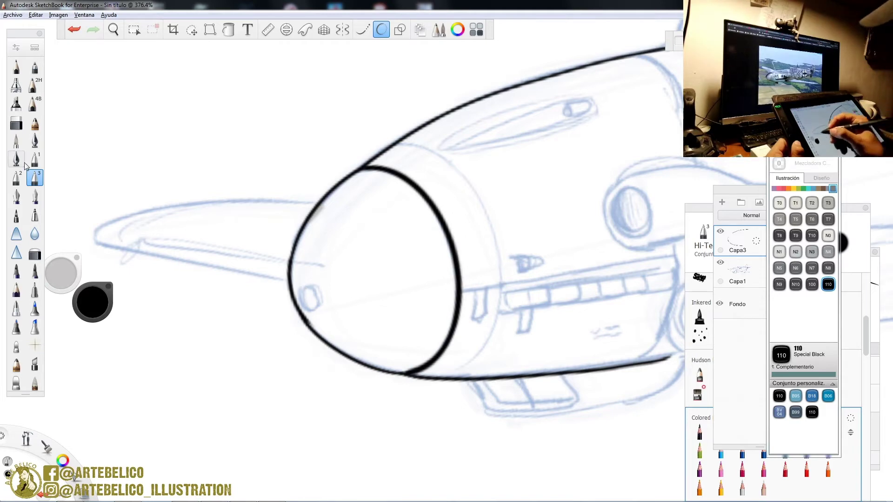
click(16, 177)
drag(302, 295, 309, 293)
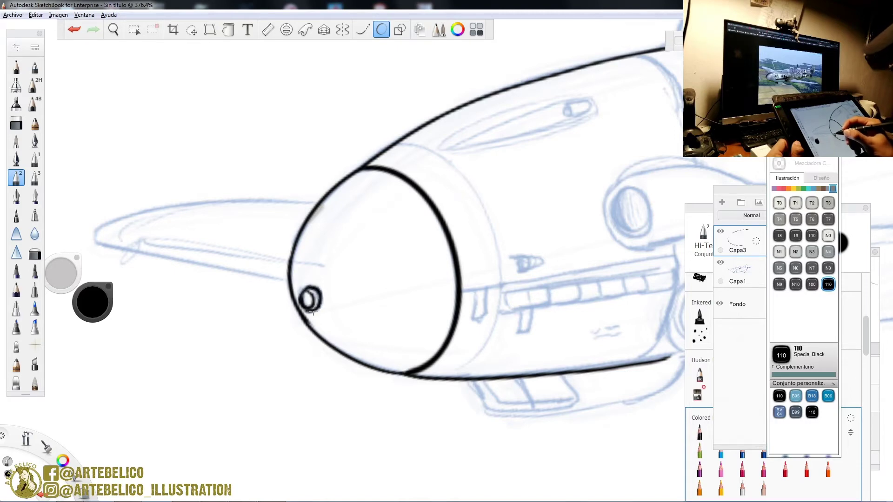
- Ink the gun barrel and the long double-outlined oval trough on the upper cowling
key(space)
drag(506, 209, 468, 226)
drag(490, 259, 344, 349)
drag(339, 216, 454, 134)
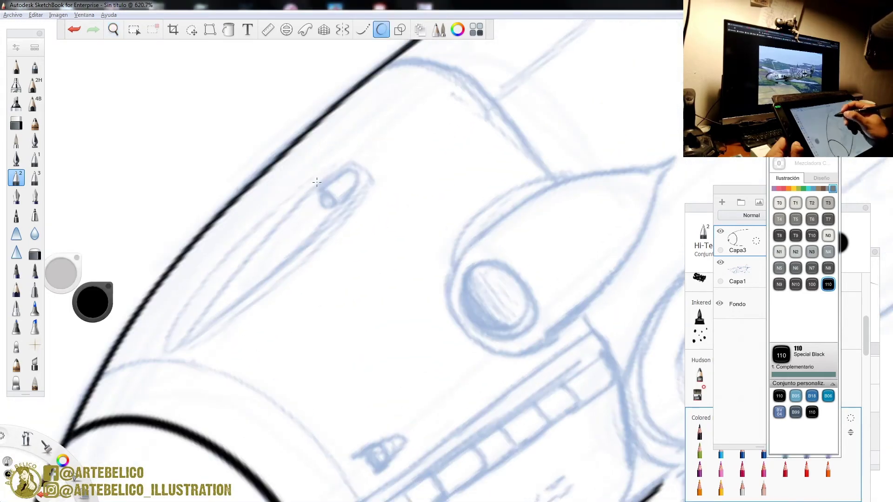
drag(350, 171, 320, 192)
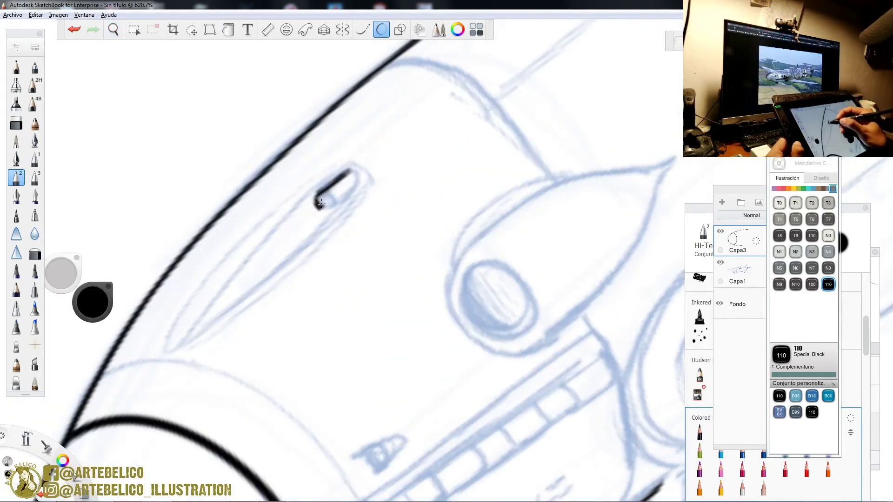
mouse_move(328, 208)
mouse_down()
mouse_move(355, 185)
mouse_move(352, 173)
mouse_move(327, 185)
mouse_move(345, 167)
mouse_move(240, 250)
mouse_move(175, 332)
mouse_up()
mouse_move(357, 189)
mouse_down()
mouse_move(228, 304)
mouse_move(174, 330)
mouse_up()
mouse_move(320, 179)
mouse_down()
mouse_move(206, 266)
mouse_move(169, 334)
mouse_up()
mouse_move(361, 178)
mouse_down()
mouse_move(338, 228)
mouse_move(245, 305)
mouse_move(169, 335)
mouse_up()
- Ink the windscreen's front outline and the frame of its small front pane
key(space)
drag(443, 205, 348, 421)
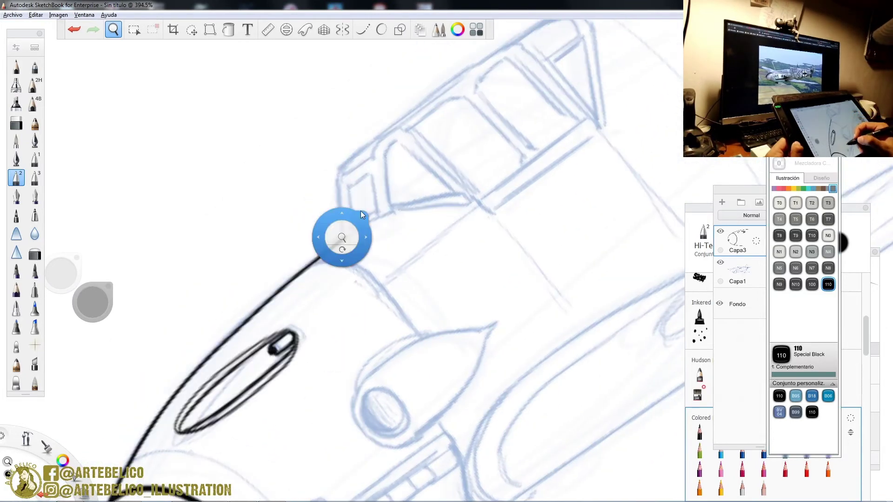
mouse_move(361, 182)
mouse_down()
mouse_move(419, 111)
mouse_move(376, 123)
mouse_move(328, 166)
mouse_move(331, 271)
mouse_up()
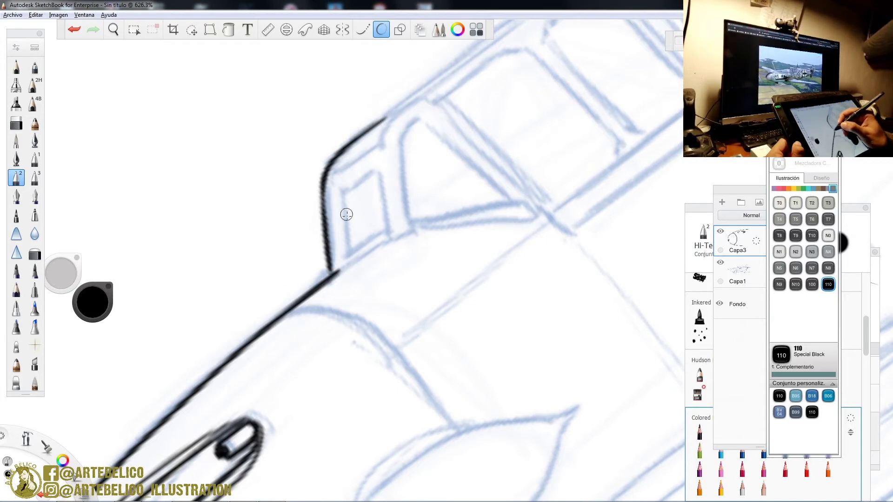
drag(343, 195, 348, 249)
mouse_move(370, 172)
mouse_down()
mouse_move(338, 192)
mouse_move(342, 253)
mouse_up()
mouse_move(339, 195)
mouse_down()
mouse_move(345, 252)
mouse_move(390, 214)
mouse_move(380, 174)
mouse_move(368, 168)
mouse_up()
- Ink the triangular windscreen side window with its double lower frame and the slanted posts behind it
mouse_move(375, 130)
mouse_down()
mouse_move(337, 173)
mouse_move(423, 95)
mouse_move(380, 131)
mouse_move(403, 135)
mouse_move(402, 195)
mouse_move(414, 221)
mouse_up()
mouse_move(328, 277)
mouse_down()
mouse_move(377, 246)
mouse_move(530, 214)
mouse_up()
drag(416, 219, 519, 202)
key(space)
mouse_move(498, 274)
mouse_down()
mouse_move(504, 279)
mouse_move(469, 336)
mouse_move(493, 311)
mouse_up()
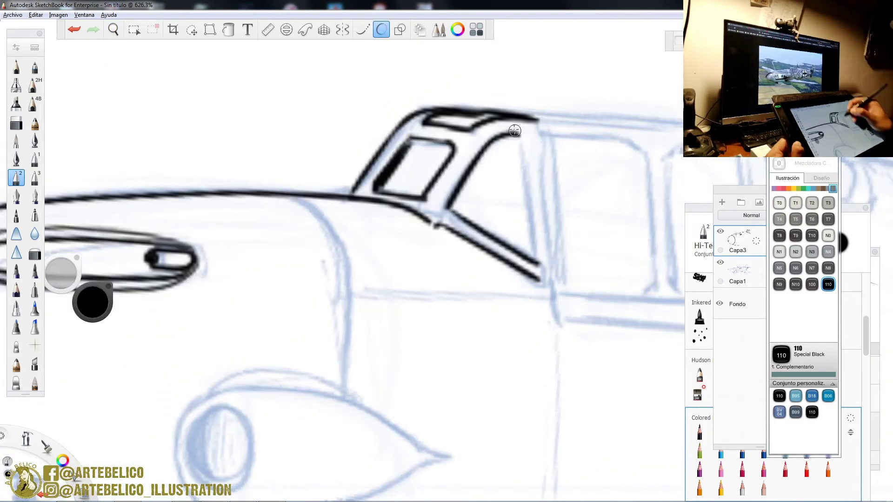
drag(522, 135, 539, 262)
mouse_move(536, 120)
mouse_down()
mouse_move(556, 268)
mouse_move(545, 281)
mouse_up()
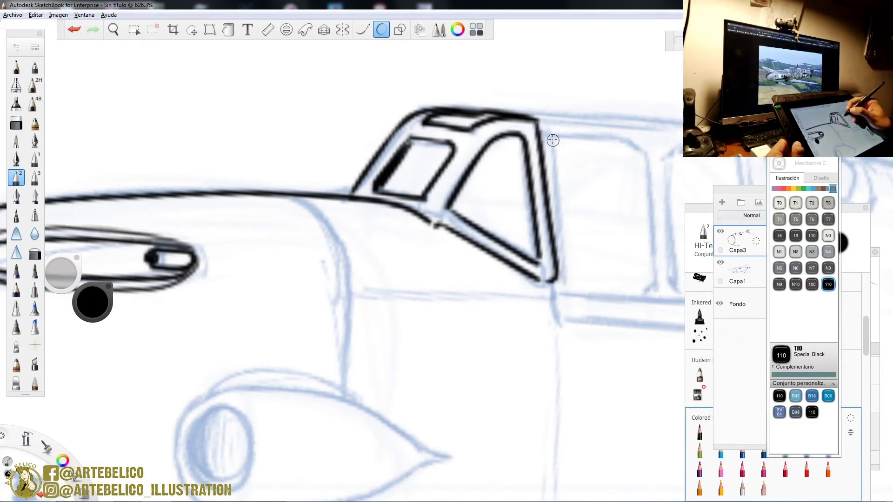
mouse_move(550, 123)
mouse_down()
mouse_move(569, 279)
mouse_move(557, 314)
mouse_up()
- Ink the canopy's lower sill line from the base of the windscreen post to the canopy's rear corner
drag(473, 283, 353, 342)
drag(474, 343, 635, 196)
drag(618, 225, 488, 286)
drag(336, 343, 537, 242)
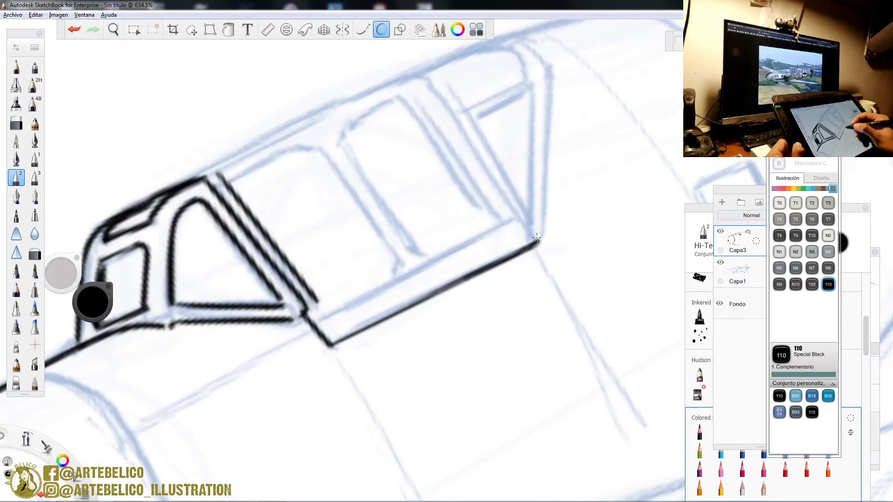
- Ink the outlines of the two large side panes in the canopy's middle section
mouse_move(325, 310)
mouse_down()
mouse_move(396, 273)
mouse_move(401, 251)
mouse_move(432, 253)
mouse_move(501, 220)
mouse_up()
mouse_move(346, 122)
mouse_down()
mouse_move(343, 132)
mouse_move(396, 93)
mouse_up()
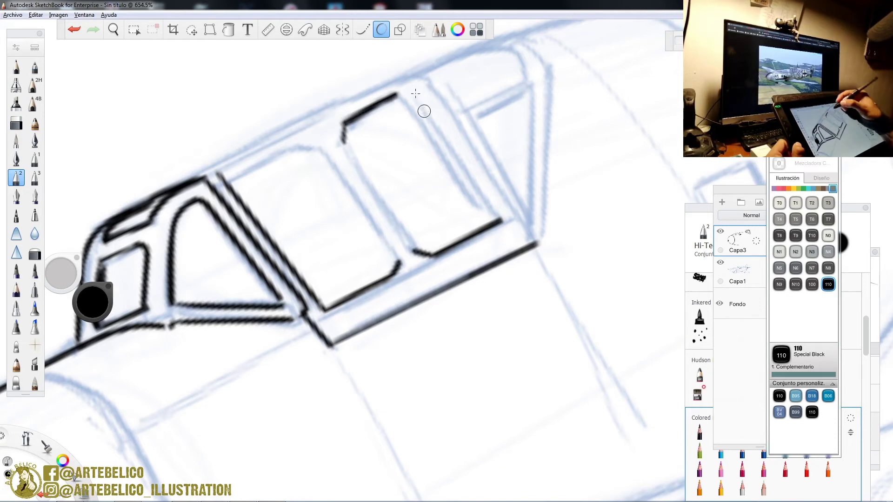
drag(412, 89, 499, 222)
mouse_move(230, 179)
mouse_down()
mouse_move(301, 143)
mouse_move(320, 147)
mouse_move(398, 263)
mouse_up()
drag(343, 138, 413, 249)
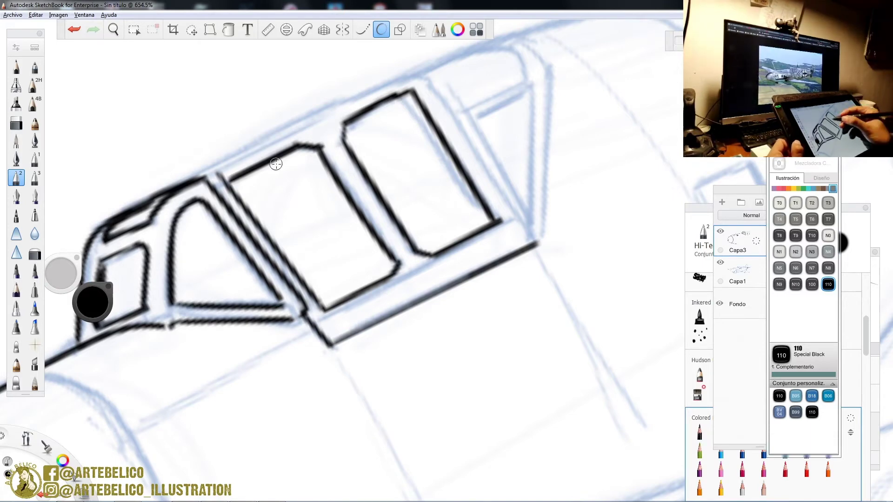
- Ink the canopy's roof line and rear post, plus the rounded upper pane and triangular lower pane behind the post
mouse_move(193, 175)
mouse_down()
mouse_move(401, 74)
mouse_move(424, 71)
mouse_move(538, 245)
mouse_up()
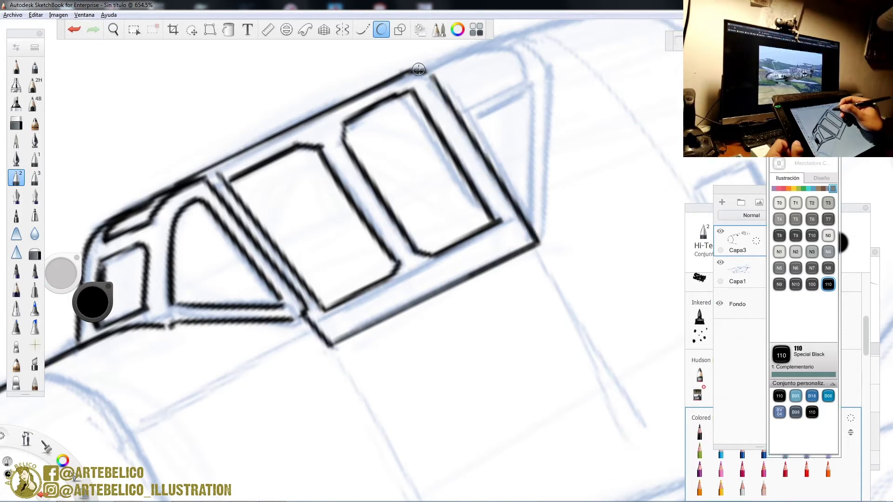
mouse_move(463, 110)
mouse_down()
mouse_move(525, 81)
mouse_move(505, 47)
mouse_move(484, 44)
mouse_move(439, 63)
mouse_up()
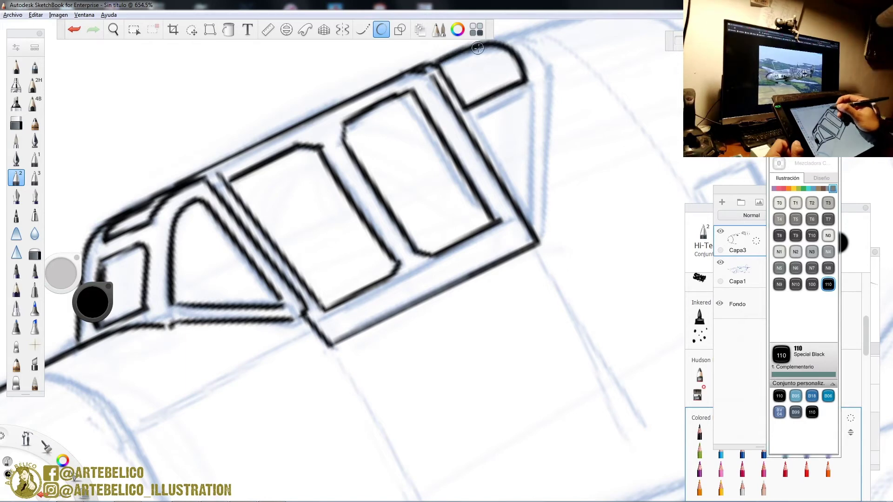
drag(476, 119, 531, 91)
drag(476, 122, 528, 215)
drag(530, 90, 530, 210)
- Ink the canopy's outer rear edge, curving from the roof down to the rear sill corner
key(space)
drag(491, 173, 484, 205)
key(o)
mouse_move(439, 115)
mouse_down()
mouse_move(492, 93)
mouse_move(474, 98)
mouse_move(519, 106)
mouse_move(534, 126)
mouse_move(538, 286)
mouse_up()
key(space)
drag(584, 202, 430, 325)
mouse_move(569, 250)
mouse_down()
mouse_move(689, 182)
mouse_move(464, 248)
mouse_move(428, 249)
mouse_move(618, 144)
mouse_up()
drag(531, 233, 636, 201)
key(e)
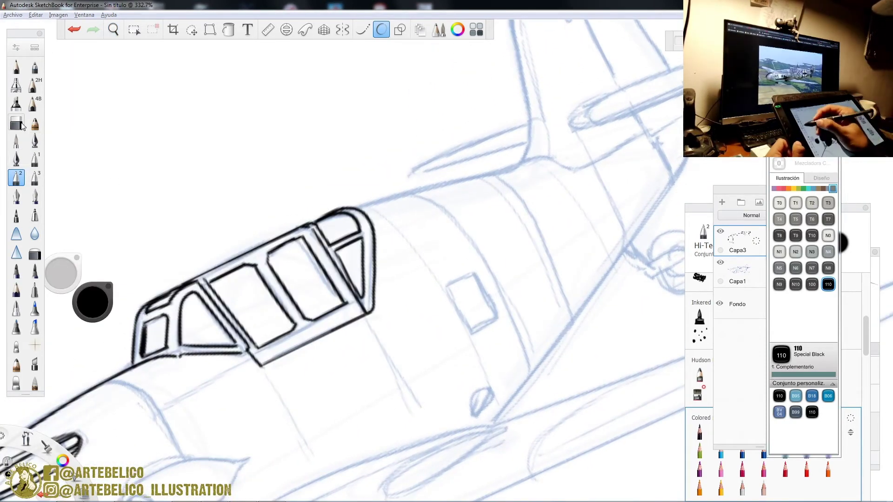
drag(62, 273, 85, 369)
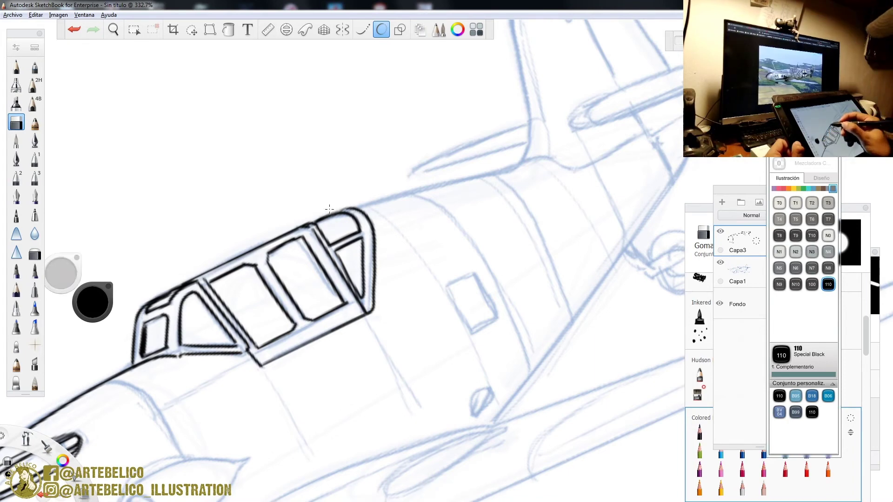
click(35, 178)
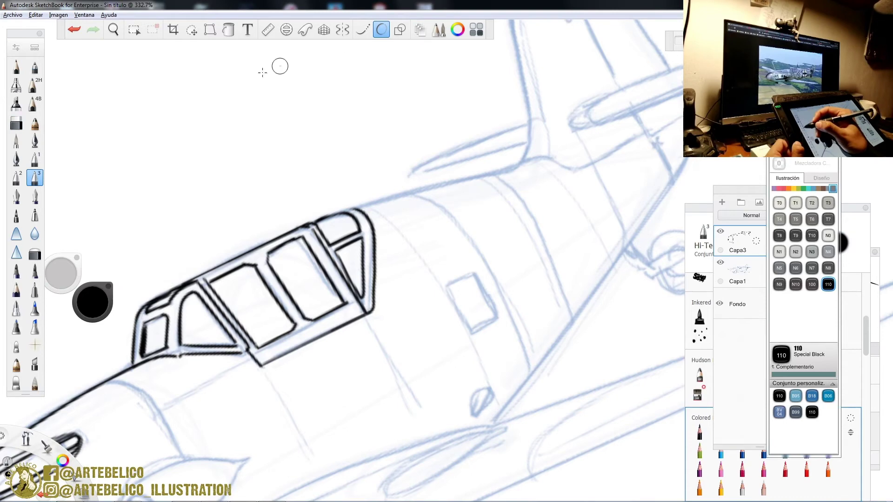
click(18, 178)
- Ink the fuselage spine from the canopy up into the fin's leading edge, the pointed fin tip and the rounded rudder top
click(362, 29)
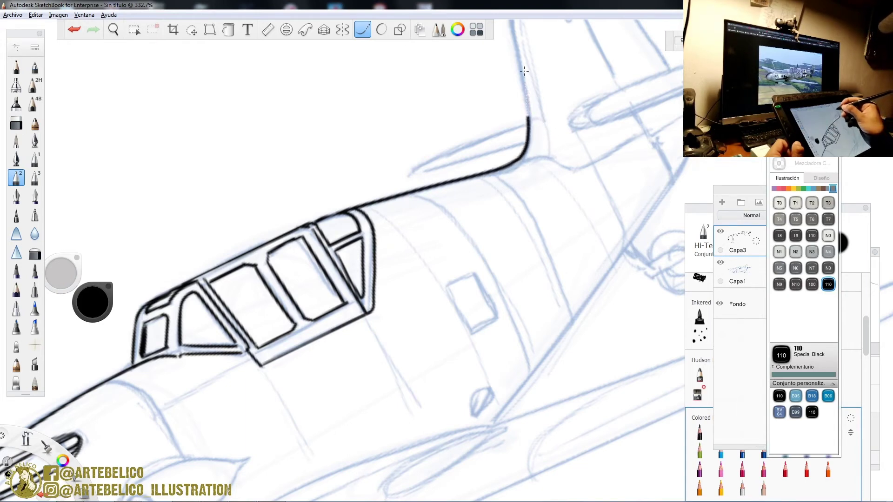
key(space)
drag(560, 219, 504, 390)
drag(479, 139, 514, 87)
click(381, 31)
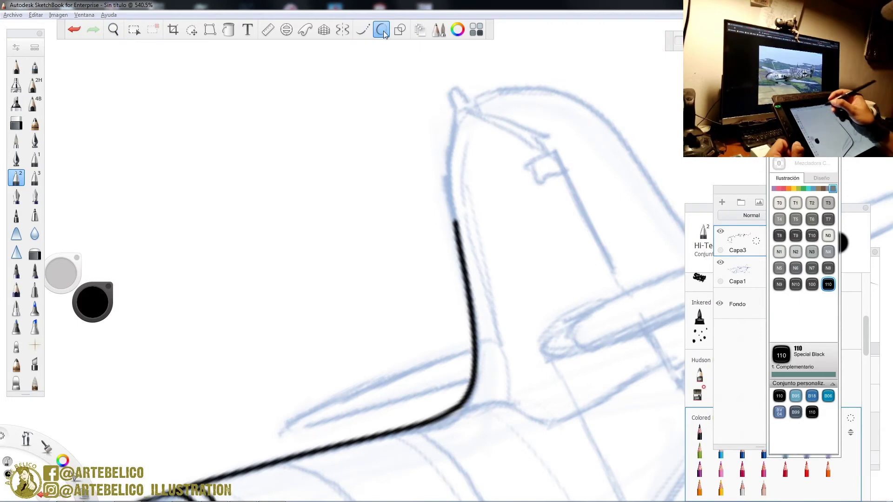
drag(445, 159, 454, 226)
mouse_move(457, 113)
mouse_down()
mouse_move(451, 89)
mouse_move(474, 110)
mouse_move(488, 97)
mouse_move(559, 90)
mouse_move(628, 148)
mouse_move(683, 233)
mouse_up()
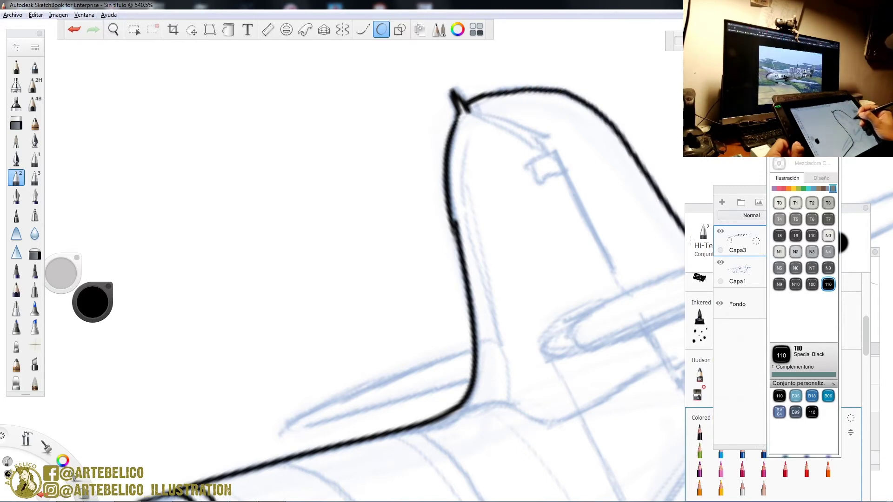
- Ink the rudder's trailing edge on both sides of the tailplane, with the small oval light and the pointed lower tail
key(space)
drag(623, 348, 372, 337)
drag(432, 221, 453, 253)
mouse_move(479, 285)
mouse_down()
mouse_move(501, 314)
mouse_move(482, 338)
mouse_move(515, 323)
mouse_move(508, 311)
mouse_move(492, 389)
mouse_move(492, 331)
mouse_move(544, 141)
mouse_move(489, 228)
mouse_up()
drag(437, 130, 490, 226)
drag(462, 186, 470, 369)
- Ink the rudder hinge line, the slanted line from the fin tip and the small notch where they meet
click(363, 29)
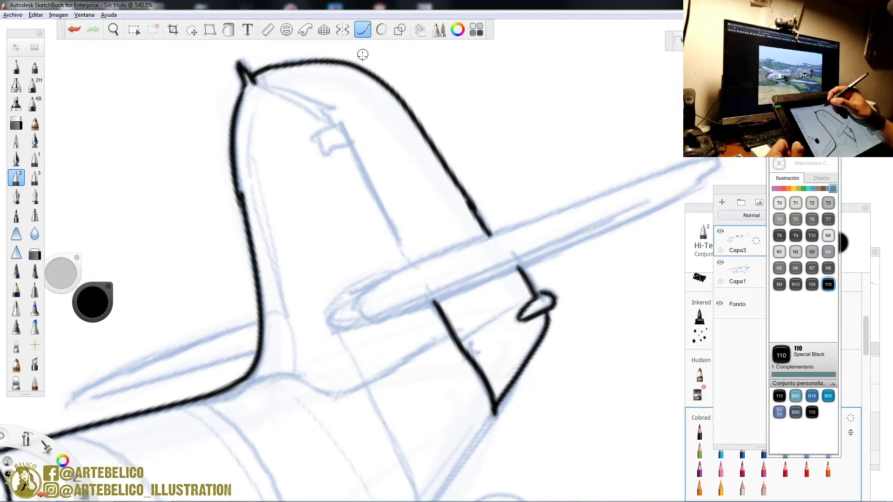
drag(346, 141, 425, 289)
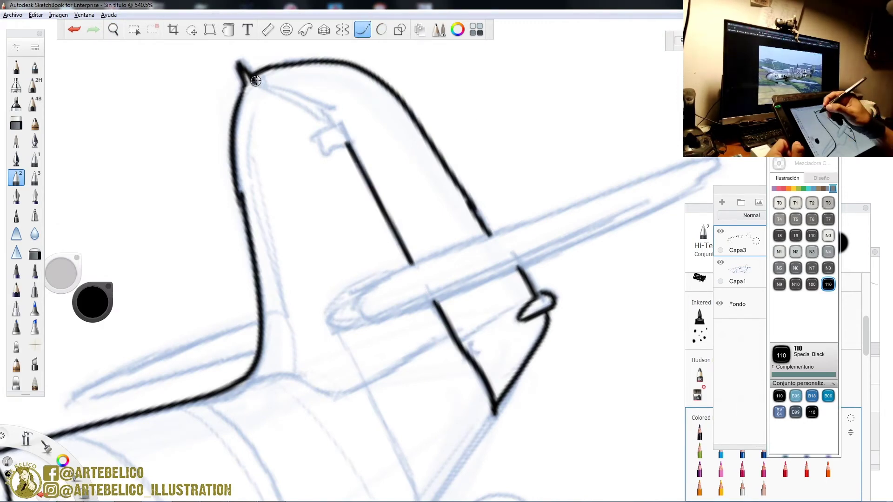
drag(281, 91, 372, 127)
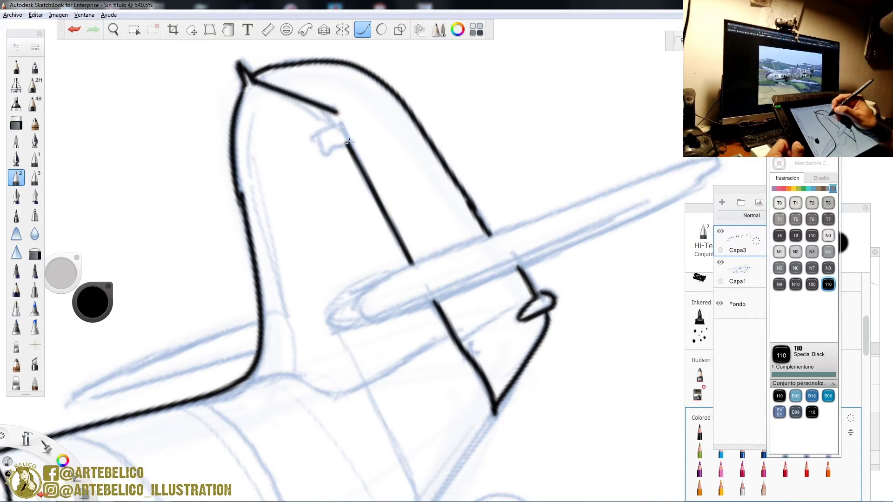
click(363, 29)
drag(341, 122, 315, 134)
- Ink the near tailplane's long outline with its rounded root and tip, adding the inner line along its length
key(space)
drag(478, 241, 442, 247)
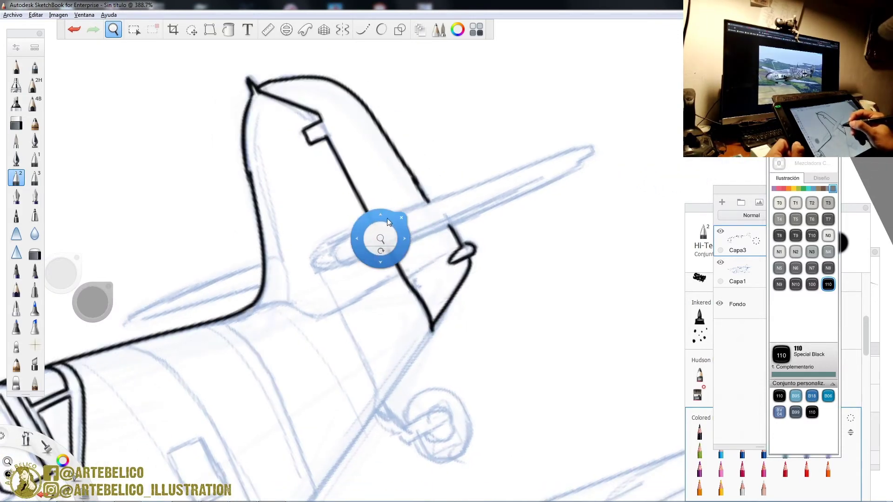
mouse_move(397, 212)
mouse_down()
mouse_move(354, 231)
mouse_move(332, 256)
mouse_move(325, 247)
mouse_move(311, 267)
mouse_move(348, 261)
mouse_move(333, 269)
mouse_move(602, 152)
mouse_up()
drag(360, 230, 586, 143)
key(ctrl+z)
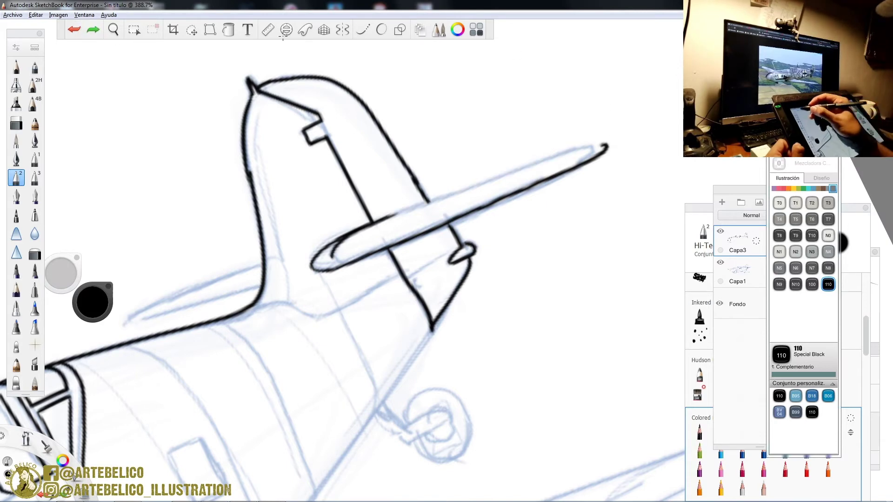
click(381, 30)
mouse_move(432, 198)
mouse_down()
mouse_move(599, 142)
mouse_move(604, 149)
mouse_up()
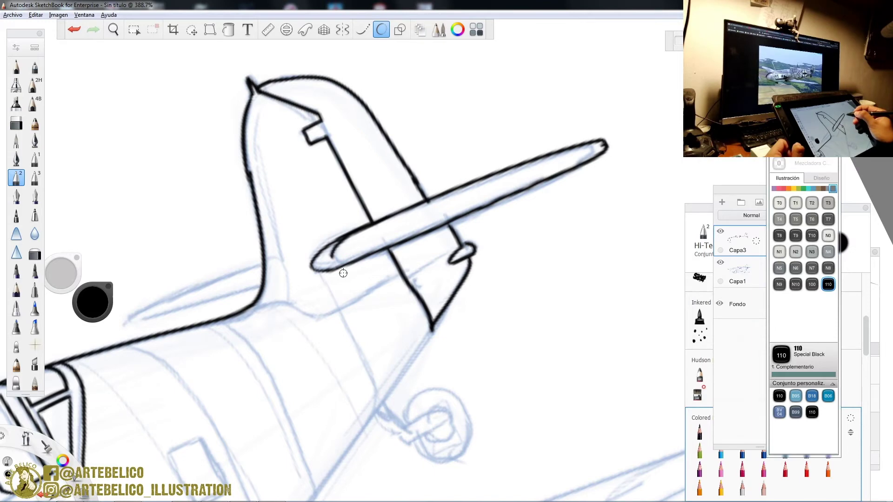
drag(393, 233, 544, 173)
- Ink the far tailplane projecting from behind the base of the fin
key(space)
mouse_move(376, 302)
mouse_down()
mouse_move(390, 309)
mouse_move(511, 241)
mouse_up()
mouse_move(399, 225)
mouse_down()
mouse_move(319, 255)
mouse_move(297, 272)
mouse_move(402, 242)
mouse_up()
- Ink the fuselage's lower contour with a steady stroke from the tail point to the wing root
key(space)
drag(507, 243, 449, 290)
drag(488, 286, 483, 198)
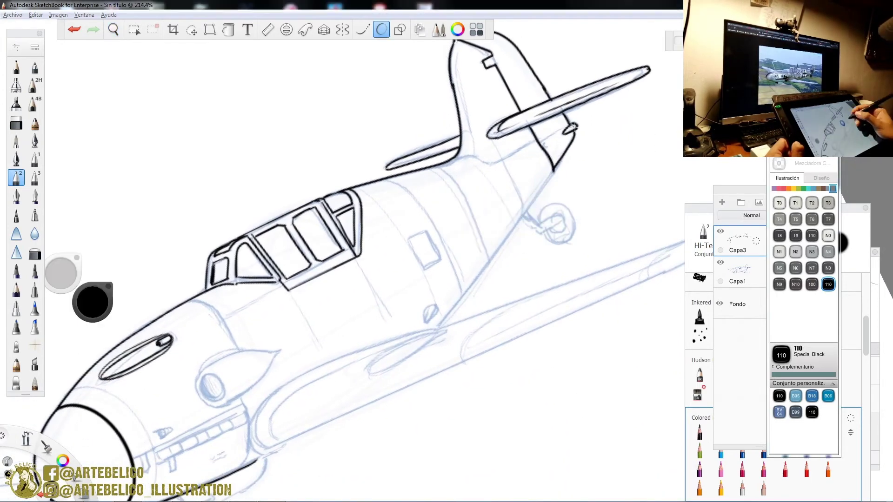
click(362, 29)
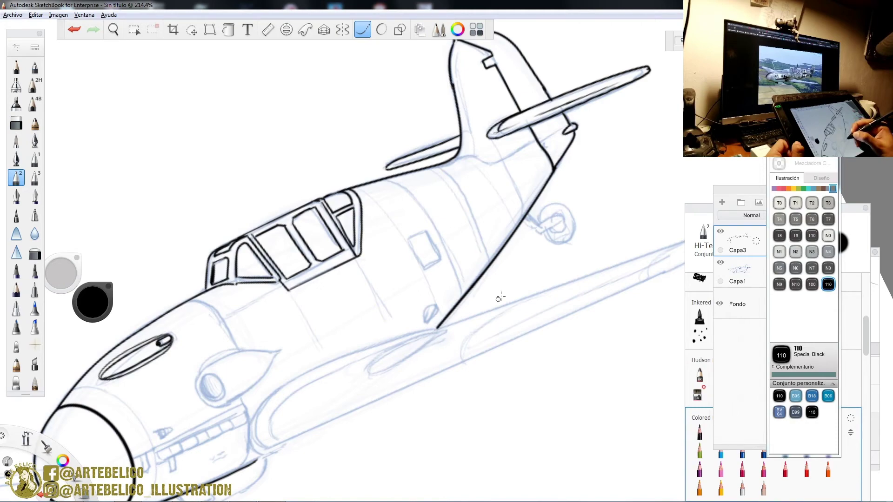
- Ink the tail wheel's strut and angled fork with its axle dot beneath the rear fuselage
key(space)
mouse_move(564, 226)
mouse_down()
mouse_move(590, 255)
mouse_move(489, 284)
mouse_move(525, 269)
mouse_move(609, 185)
mouse_move(564, 278)
mouse_move(561, 231)
mouse_move(504, 108)
mouse_up()
mouse_move(484, 191)
mouse_down()
mouse_move(489, 251)
mouse_move(508, 255)
mouse_up()
mouse_move(514, 190)
mouse_down()
mouse_move(516, 242)
mouse_move(504, 256)
mouse_move(578, 264)
mouse_move(549, 278)
mouse_move(504, 255)
mouse_up()
- Ink the tail wheel's oval tyre and hub around the fork, and flood-fill the tyre with black
click(381, 29)
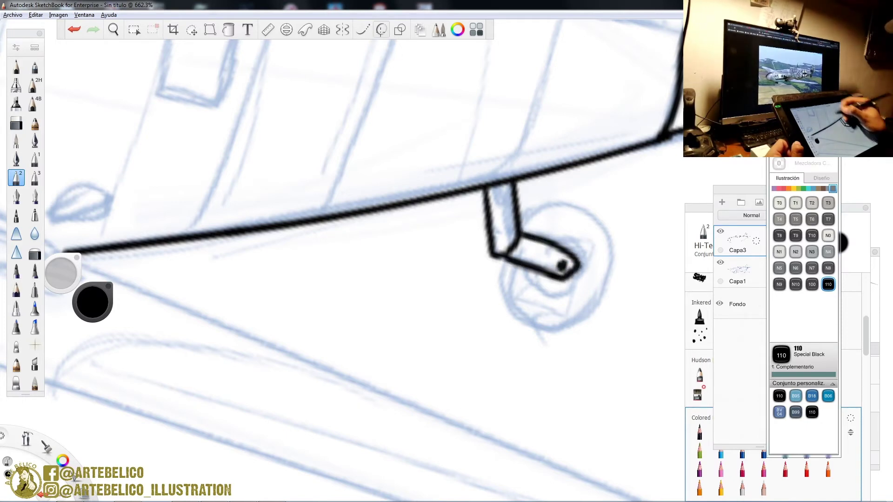
mouse_move(519, 221)
mouse_down()
mouse_move(581, 207)
mouse_move(599, 255)
mouse_move(590, 281)
mouse_up()
mouse_move(500, 279)
mouse_down()
mouse_move(527, 320)
mouse_move(576, 312)
mouse_move(596, 261)
mouse_up()
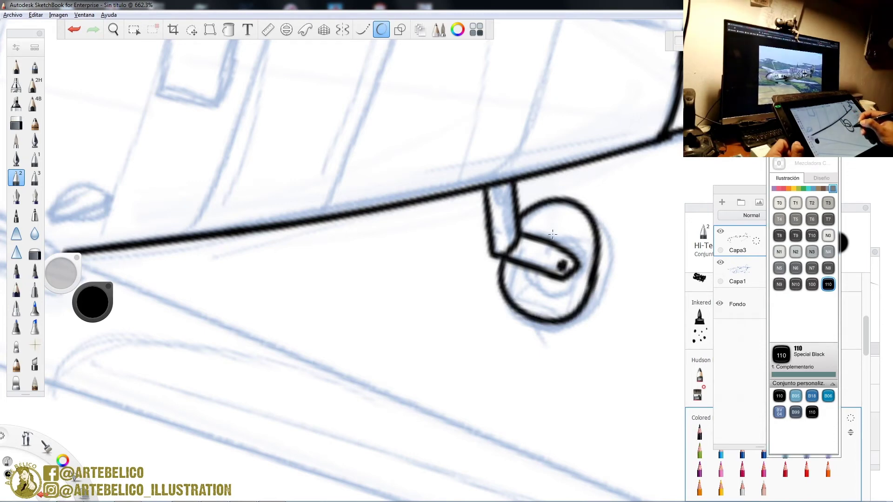
drag(568, 228, 554, 268)
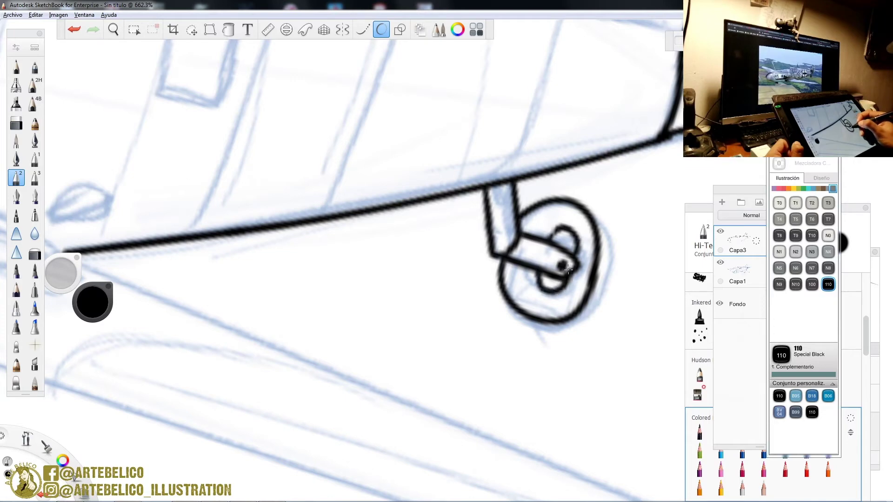
click(228, 29)
click(569, 298)
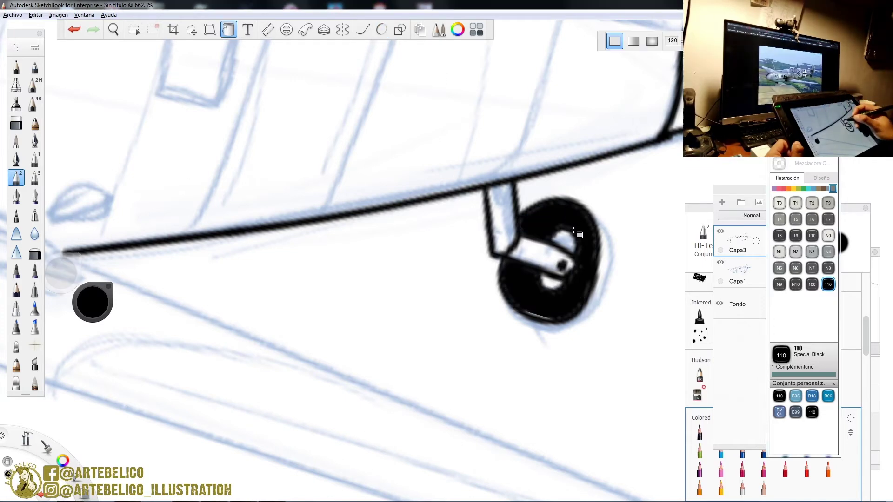
click(228, 29)
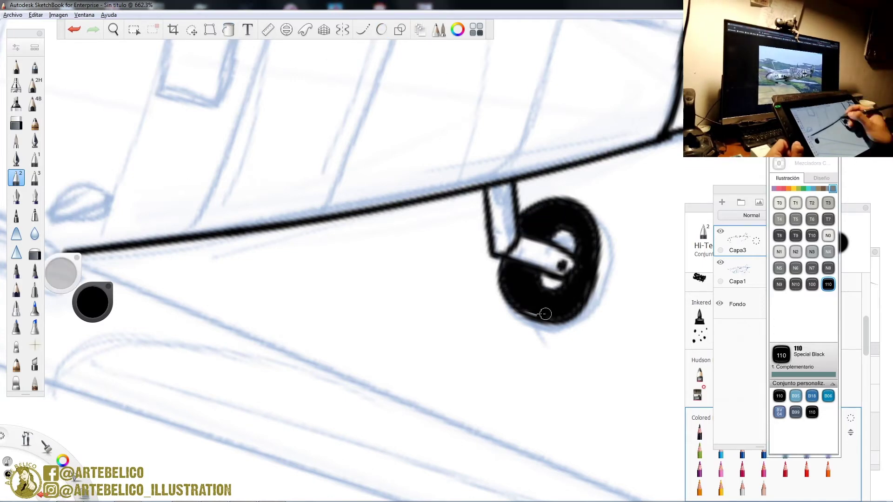
- Ink the rounded air intake opening under the nose cowling with its double central divider
key(space)
drag(536, 263, 424, 369)
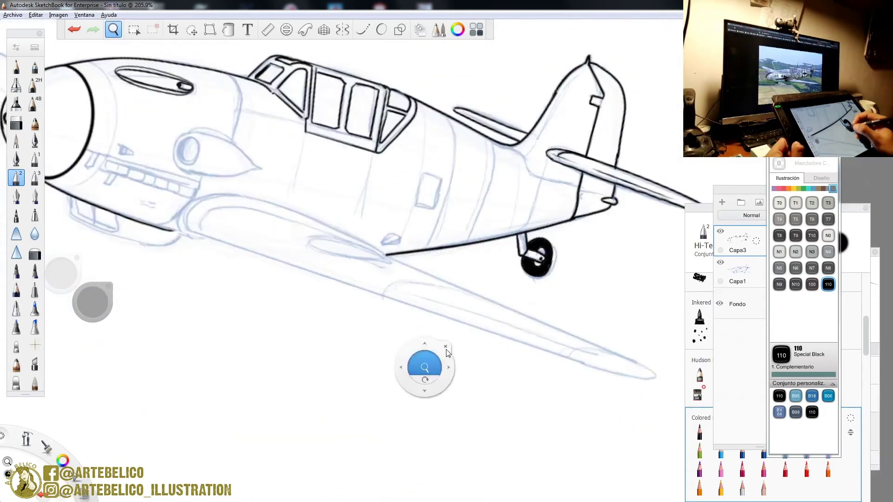
mouse_move(538, 249)
mouse_down()
mouse_move(428, 289)
mouse_move(493, 321)
mouse_move(530, 218)
mouse_move(527, 193)
mouse_up()
drag(502, 279, 659, 173)
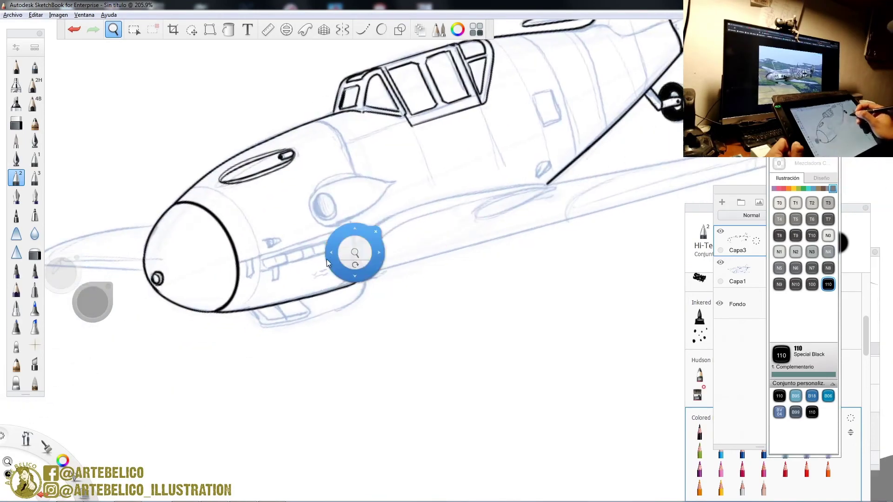
drag(309, 236, 370, 161)
drag(287, 343, 371, 228)
drag(314, 297, 364, 233)
mouse_move(278, 244)
mouse_down()
mouse_move(282, 255)
mouse_move(348, 273)
mouse_move(364, 269)
mouse_up()
mouse_move(342, 237)
mouse_down()
mouse_move(362, 266)
mouse_move(441, 250)
mouse_move(461, 231)
mouse_move(443, 208)
mouse_up()
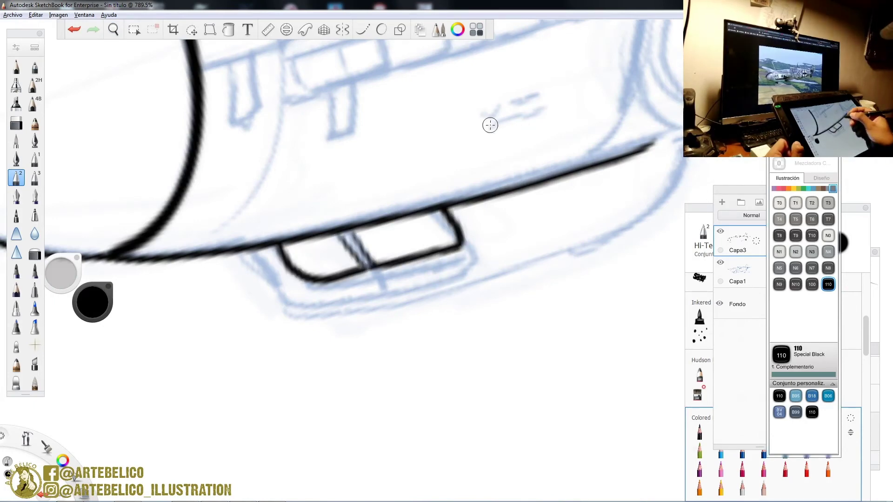
- Flood-fill the air intake opening under the cowling with black
click(286, 30)
click(228, 29)
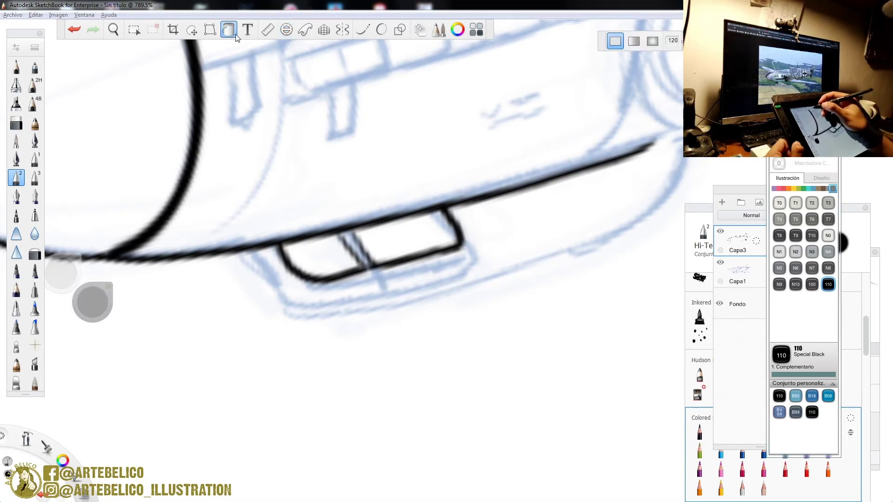
click(336, 255)
click(313, 255)
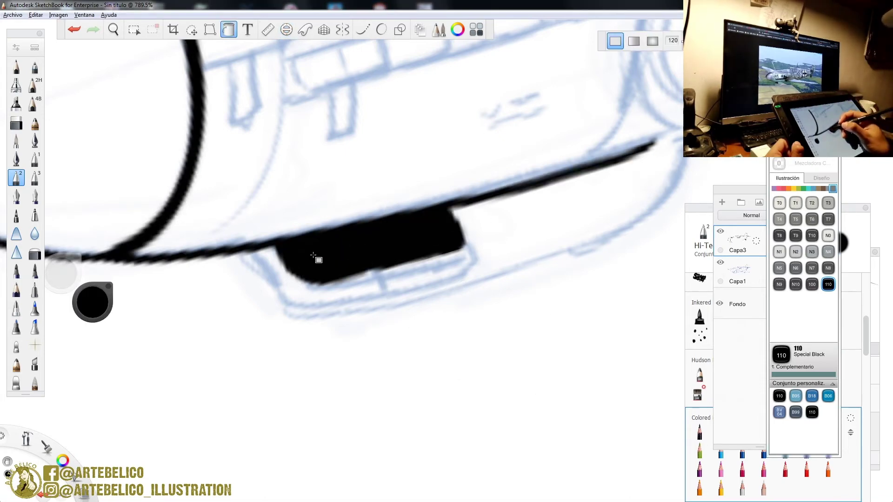
click(74, 29)
click(228, 29)
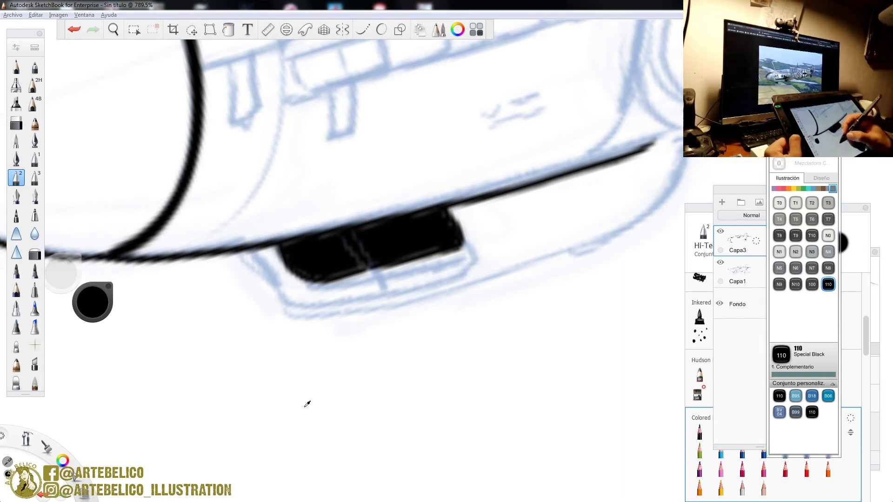
- Paint a white divider across the black intake opening and ink the outer scoop outline around it in black
alt+click(315, 386)
drag(346, 232, 366, 268)
alt+click(335, 256)
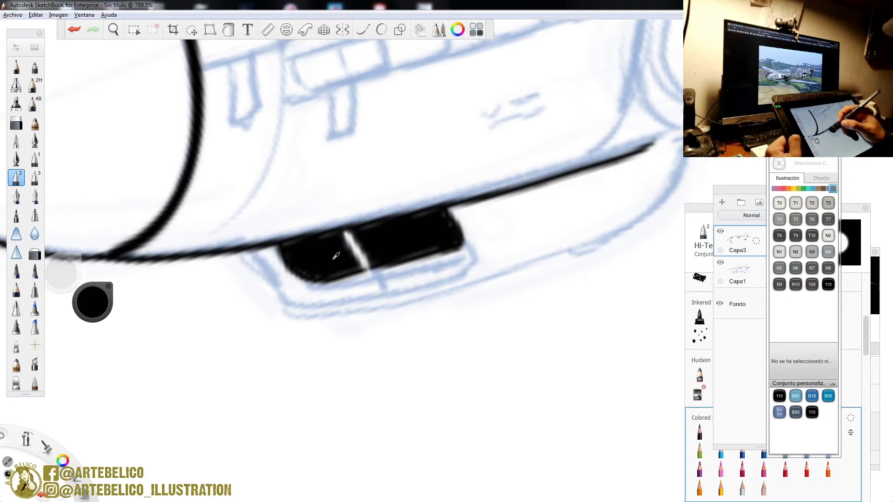
mouse_move(250, 253)
mouse_down()
mouse_move(297, 308)
mouse_move(458, 275)
mouse_up()
mouse_move(530, 258)
mouse_down()
mouse_move(604, 228)
mouse_move(692, 153)
mouse_up()
- Ink the long narrow fairing strip above the exhaust stubs on the side of the nose
key(space)
drag(543, 239, 375, 394)
mouse_move(349, 266)
mouse_down()
mouse_move(378, 197)
mouse_move(485, 155)
mouse_up()
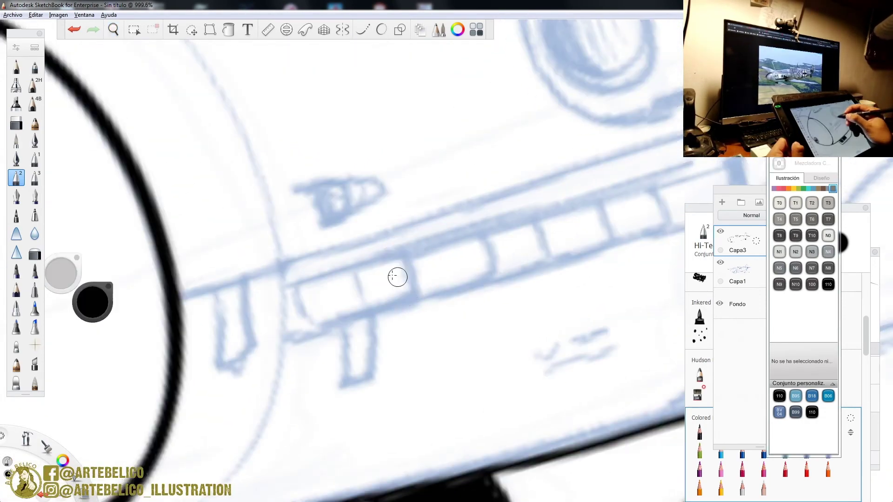
mouse_move(661, 146)
mouse_down()
mouse_move(320, 258)
mouse_move(297, 273)
mouse_move(355, 281)
mouse_move(385, 273)
mouse_move(702, 165)
mouse_up()
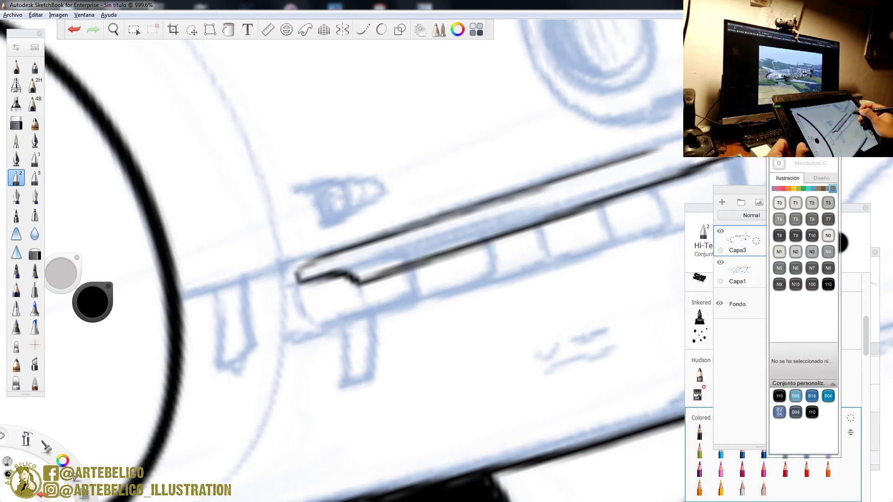
drag(681, 136, 600, 164)
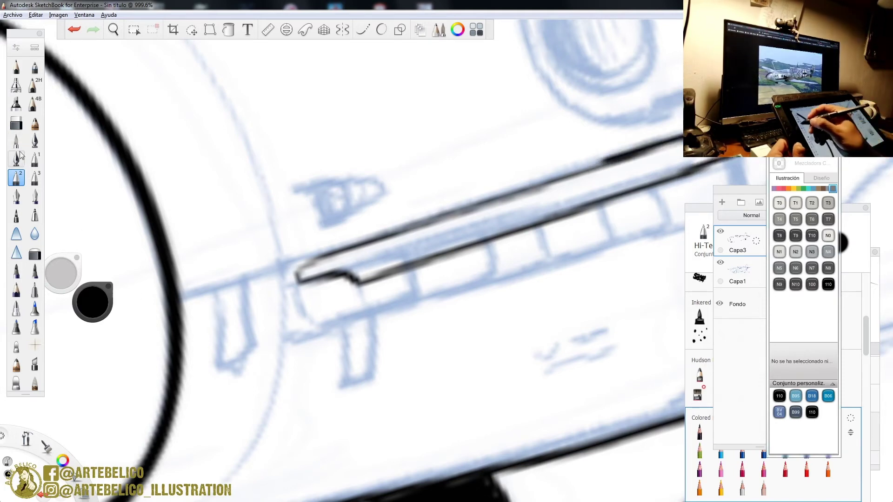
- Ink the row of rectangular exhaust stubs below the fairing strip with the finer size 1 pen
click(35, 178)
click(37, 162)
mouse_move(314, 277)
mouse_down()
mouse_move(291, 307)
mouse_move(297, 325)
mouse_move(329, 327)
mouse_move(405, 295)
mouse_move(405, 266)
mouse_move(401, 302)
mouse_move(492, 276)
mouse_move(486, 240)
mouse_up()
mouse_move(492, 279)
mouse_down()
mouse_move(547, 261)
mouse_move(542, 222)
mouse_move(577, 252)
mouse_move(608, 243)
mouse_move(610, 218)
mouse_move(609, 238)
mouse_move(669, 226)
mouse_move(660, 185)
mouse_up()
key(space)
drag(600, 278, 425, 300)
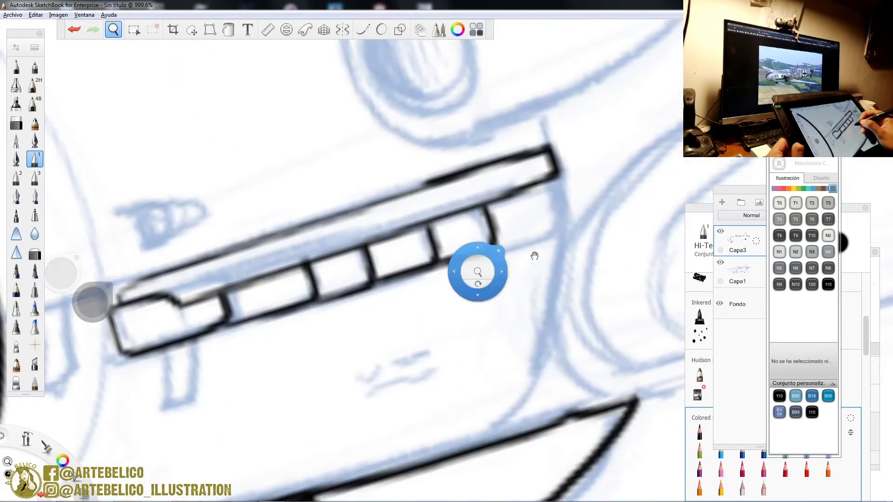
mouse_move(494, 244)
mouse_down()
mouse_move(560, 225)
mouse_move(547, 182)
mouse_up()
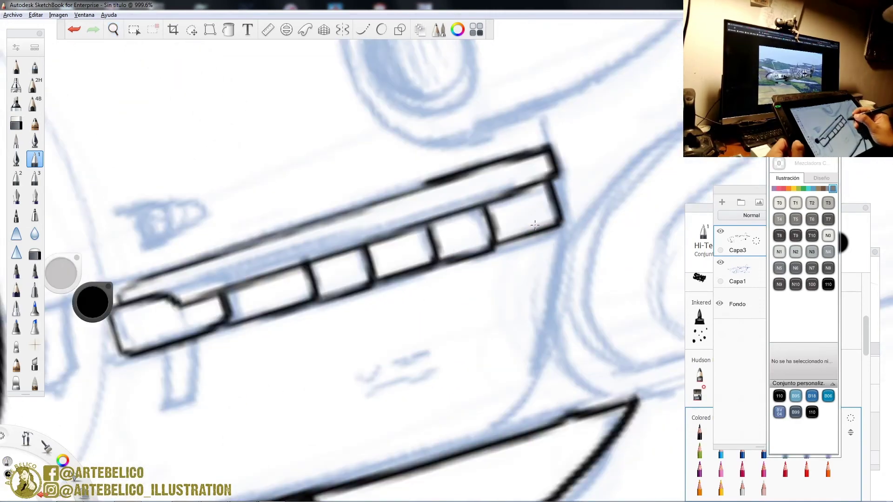
- Ink the two small tabs beside the front exhaust stub, just behind the spinner, with the size 1 pen
key(space)
drag(543, 223, 412, 325)
drag(462, 224, 529, 209)
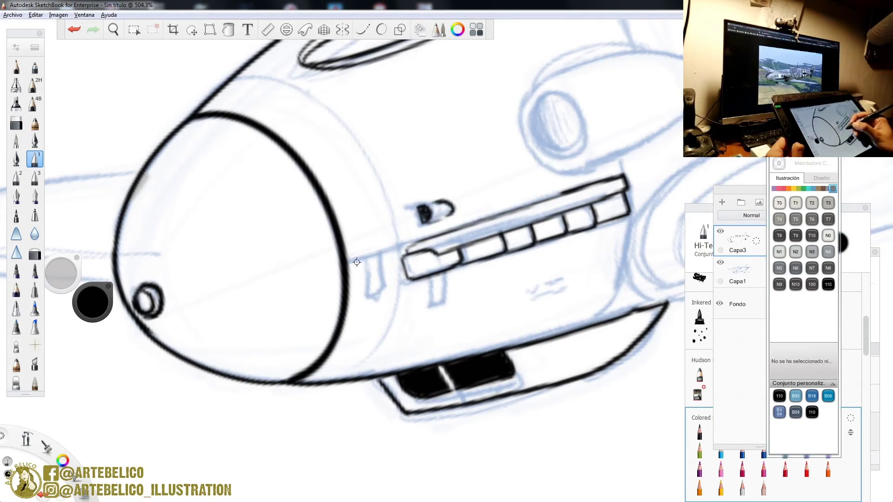
mouse_move(346, 261)
mouse_down()
mouse_move(402, 246)
mouse_move(368, 291)
mouse_move(381, 286)
mouse_move(380, 260)
mouse_move(371, 291)
mouse_up()
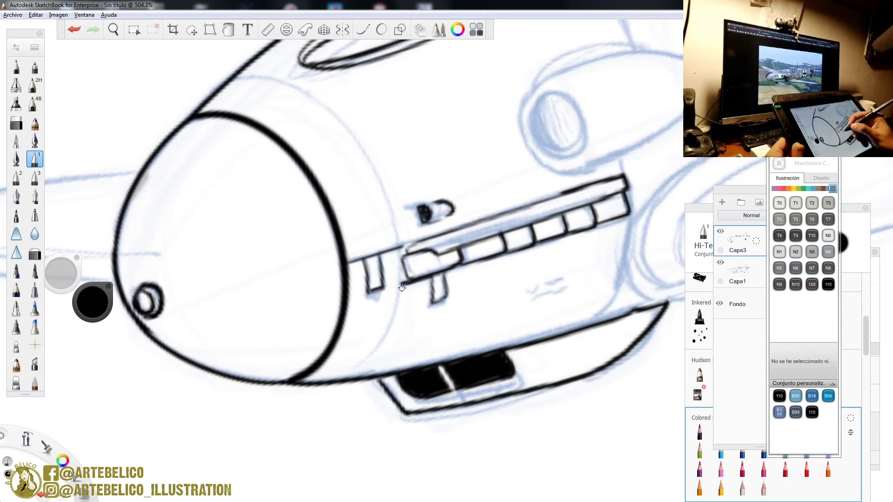
- Ink the thin curved panel seam that runs around the nose just behind the spinner
click(382, 31)
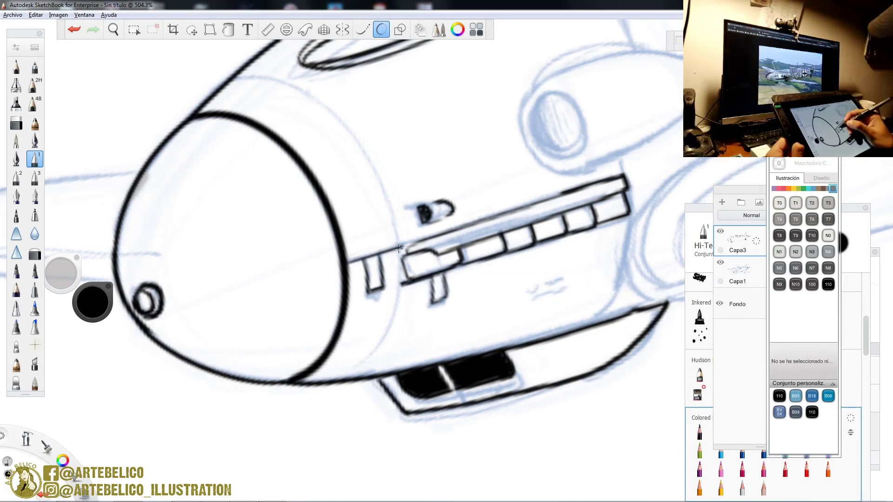
drag(398, 286, 391, 317)
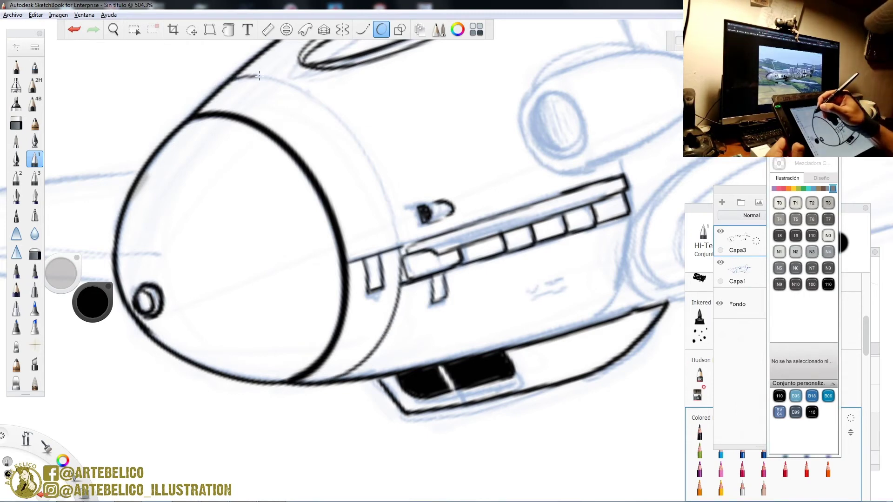
mouse_move(342, 117)
mouse_down()
mouse_move(376, 158)
mouse_move(391, 201)
mouse_up()
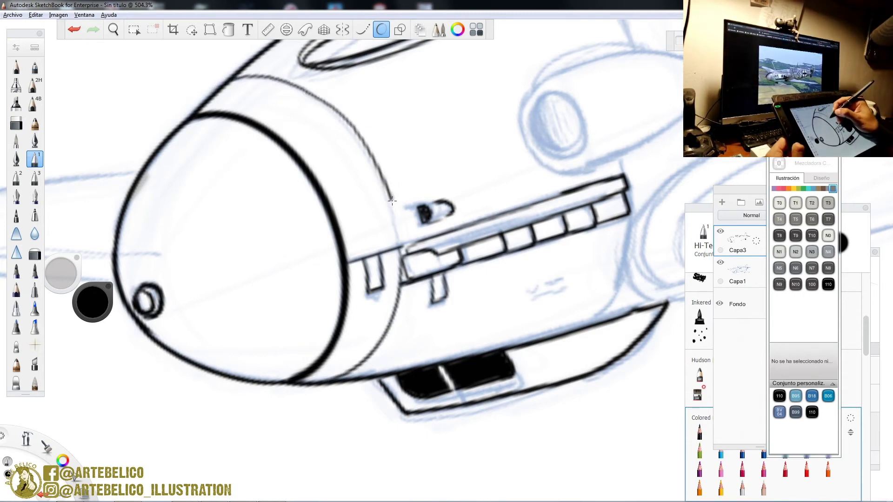
drag(404, 242, 404, 247)
- Ink the curved rear seam of the engine cowling where it passes the end of the exhaust stubs
key(space)
mouse_move(526, 222)
mouse_down()
mouse_move(542, 262)
mouse_move(346, 310)
mouse_up()
mouse_move(434, 237)
mouse_down()
mouse_move(504, 188)
mouse_move(464, 183)
mouse_move(458, 228)
mouse_up()
mouse_move(458, 261)
mouse_down()
mouse_move(468, 321)
mouse_move(424, 477)
mouse_up()
key(space)
mouse_move(523, 263)
mouse_down()
mouse_move(465, 302)
mouse_move(471, 315)
mouse_move(507, 274)
mouse_move(497, 315)
mouse_move(477, 338)
mouse_move(530, 265)
mouse_move(495, 321)
mouse_up()
- Ink the curved cowling seam ahead of the windshield and the straight panel line running back from it along the fuselage
key(space)
drag(496, 133, 522, 162)
click(381, 29)
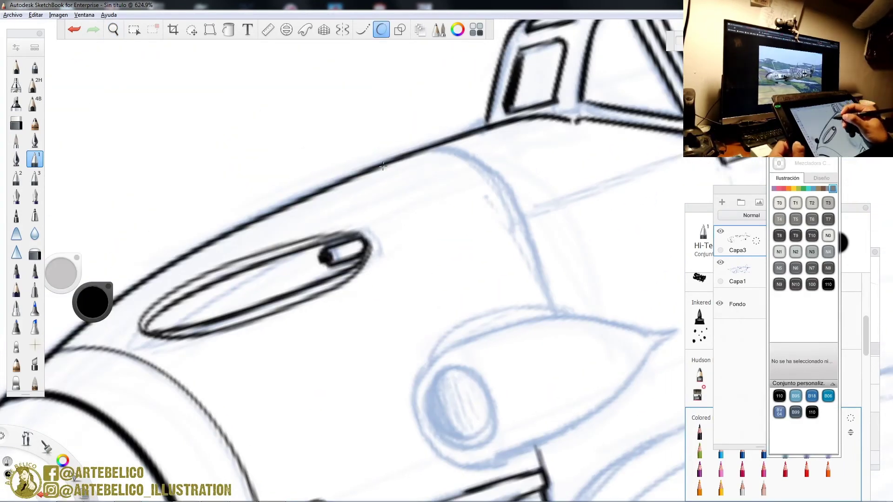
drag(466, 159, 496, 185)
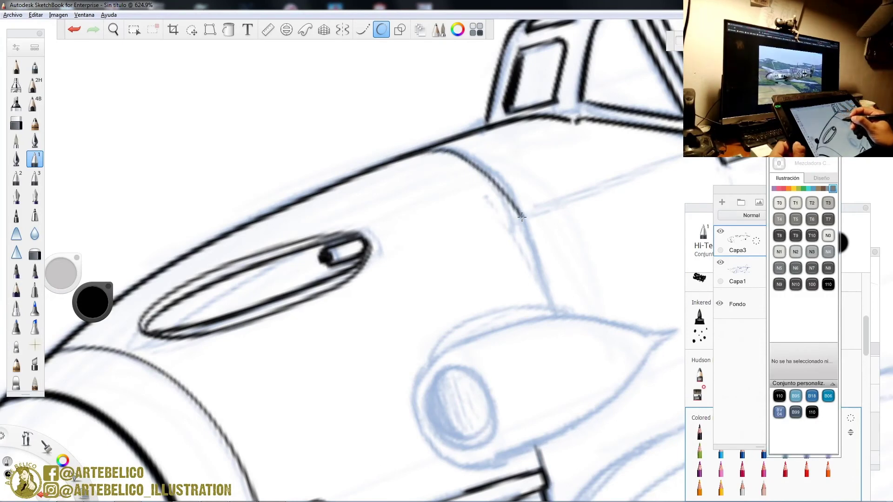
drag(521, 216, 663, 161)
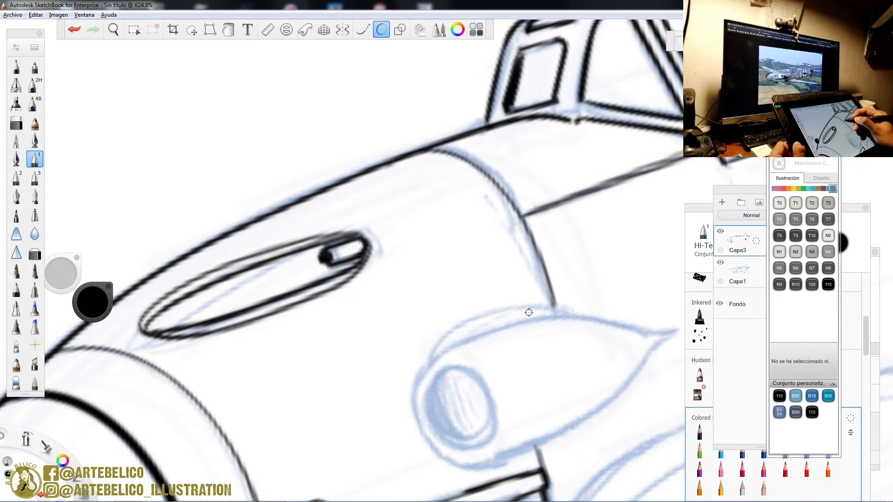
- Ink the outline of the pointed side air scoop, including its rounded front opening and the curved fairing above it
mouse_move(548, 310)
mouse_down()
mouse_move(505, 311)
mouse_move(455, 328)
mouse_up()
mouse_move(429, 365)
mouse_down()
mouse_move(462, 341)
mouse_move(515, 320)
mouse_move(596, 319)
mouse_up()
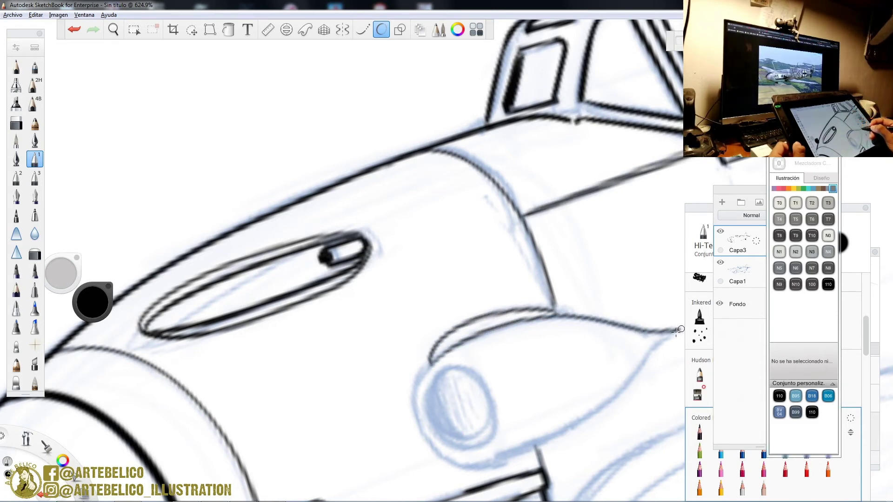
drag(611, 406, 515, 455)
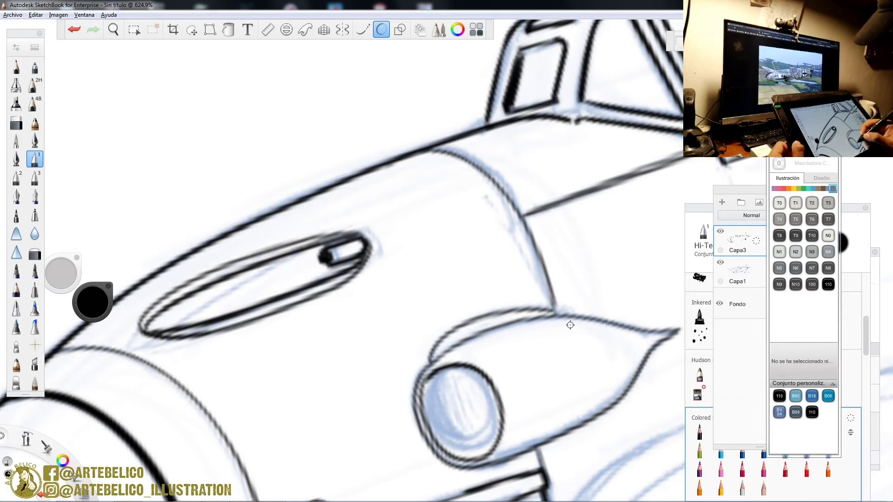
- Thicken the upper and lower contours of the side air scoop with the size 2 pen
click(16, 177)
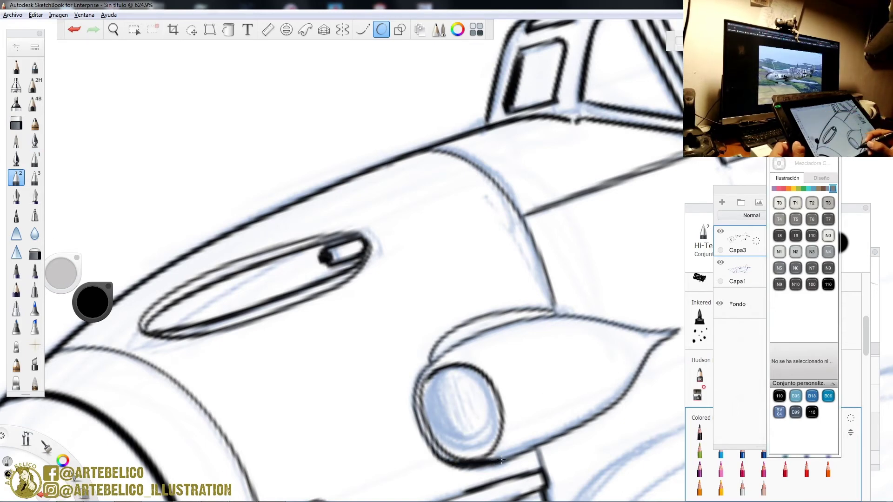
drag(538, 444, 586, 422)
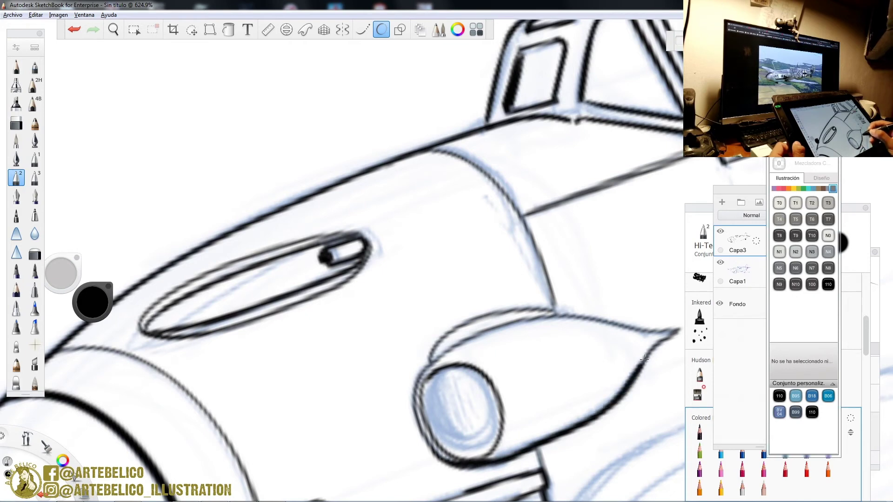
mouse_move(651, 329)
mouse_down()
mouse_move(554, 317)
mouse_move(443, 356)
mouse_up()
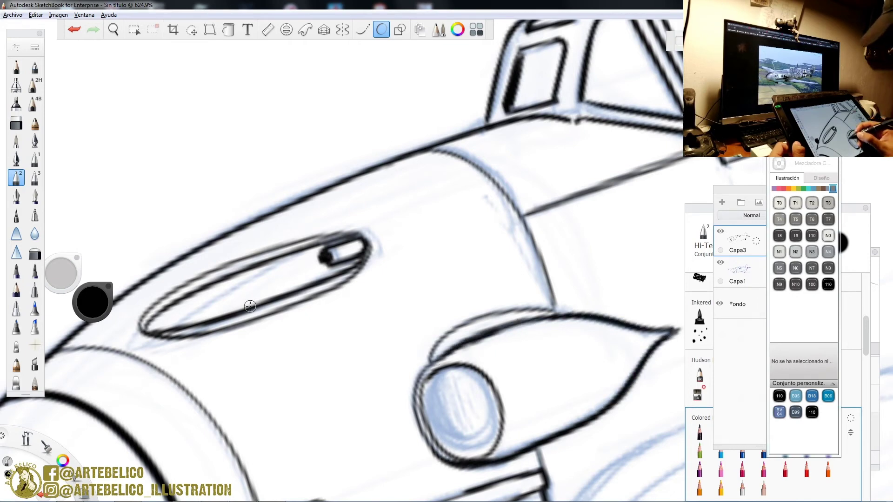
- Add thin seam lines to the side scoop's body and hatch its round opening with fine strokes of the size 1 pen
click(35, 159)
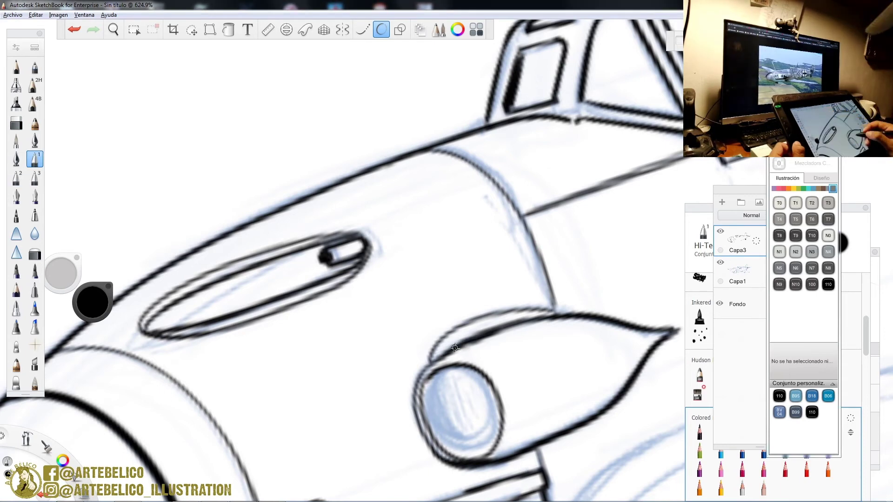
mouse_move(522, 386)
mouse_down()
mouse_move(659, 333)
mouse_move(524, 388)
mouse_up()
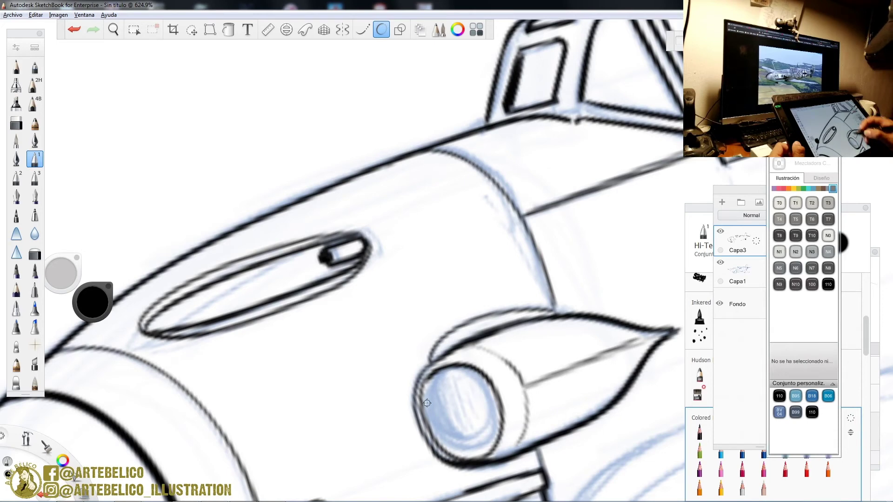
drag(427, 420, 456, 460)
mouse_move(422, 384)
mouse_down()
mouse_move(451, 454)
mouse_move(428, 379)
mouse_move(462, 454)
mouse_up()
mouse_move(442, 372)
mouse_down()
mouse_move(471, 457)
mouse_move(491, 446)
mouse_up()
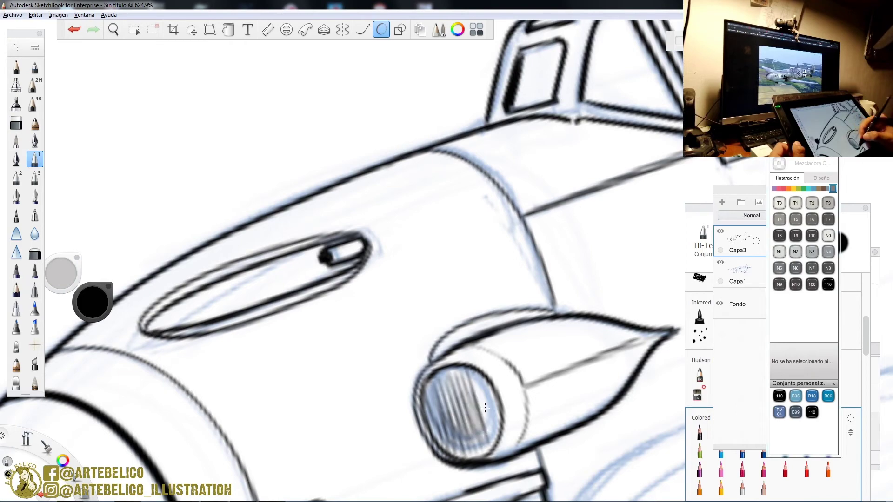
drag(471, 372, 492, 442)
drag(477, 371, 495, 427)
drag(488, 385, 502, 424)
- Ink the wing's long straight lower edge along a ruler set to about 15°, then thicken it with the size 2 pen
key(space)
mouse_move(583, 258)
mouse_down()
mouse_move(451, 350)
mouse_move(555, 381)
mouse_move(336, 315)
mouse_move(203, 312)
mouse_up()
key(r)
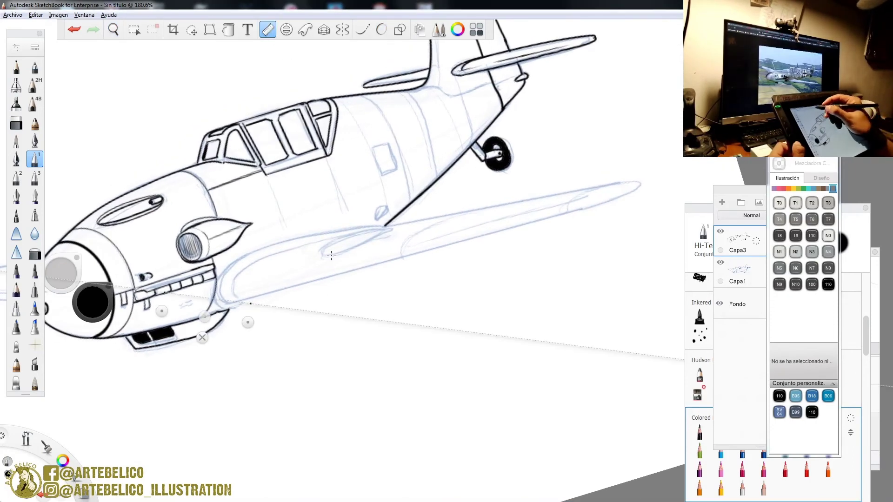
drag(248, 322, 225, 322)
drag(161, 311, 579, 226)
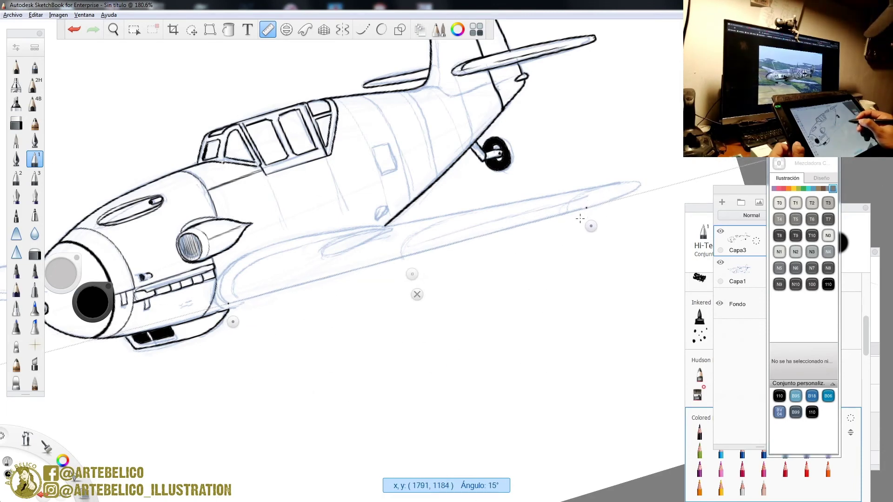
drag(228, 304, 531, 231)
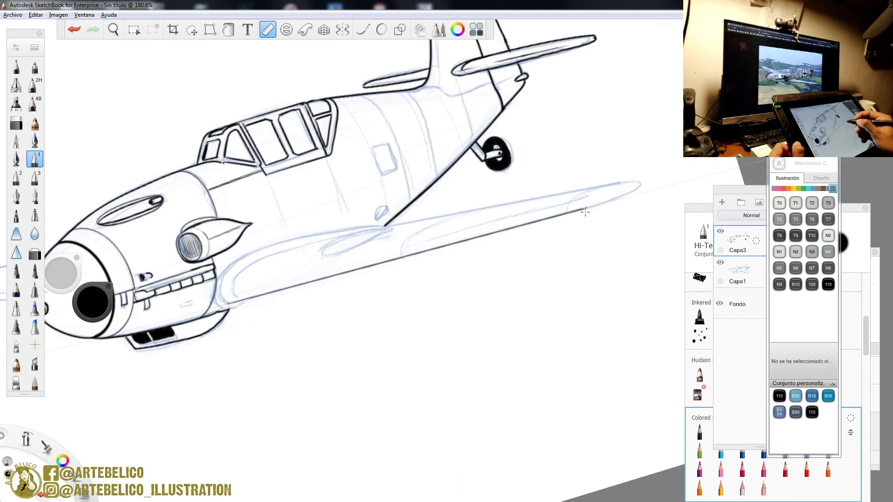
click(16, 177)
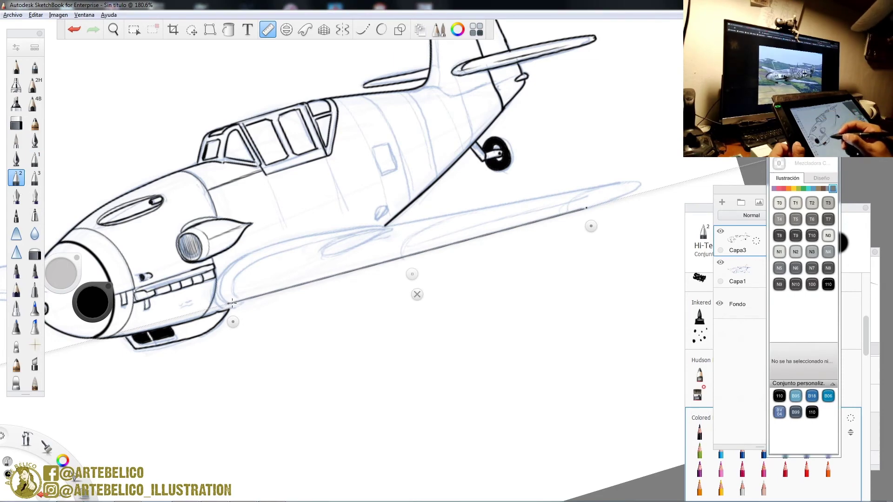
drag(231, 303, 523, 228)
drag(579, 213, 589, 210)
- Realign the ruler and ink the wing's straight upper edge from the fuselage toward the wingtip
drag(238, 325, 388, 245)
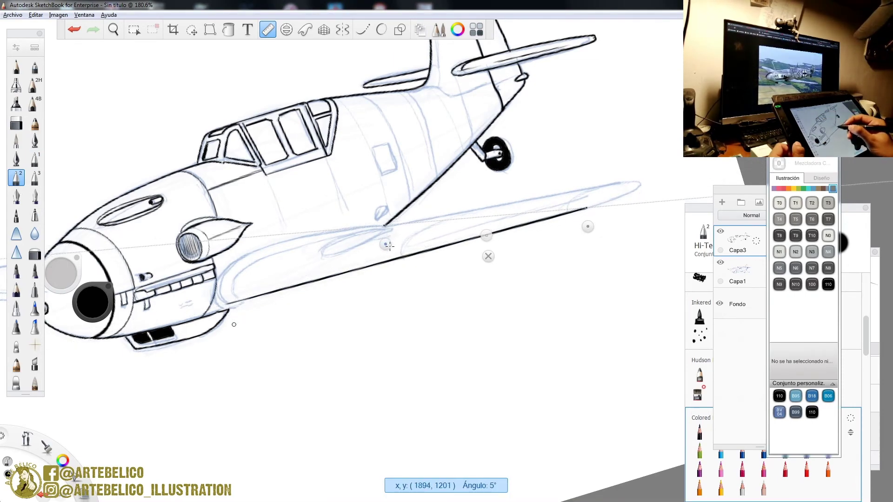
mouse_move(588, 227)
mouse_down()
mouse_move(620, 199)
mouse_move(489, 207)
mouse_move(385, 229)
mouse_up()
click(509, 243)
- Ink the rounded wingtip joining the wing's two straight edges, and the short curved panel line inside it
key(space)
drag(637, 207, 508, 72)
click(381, 29)
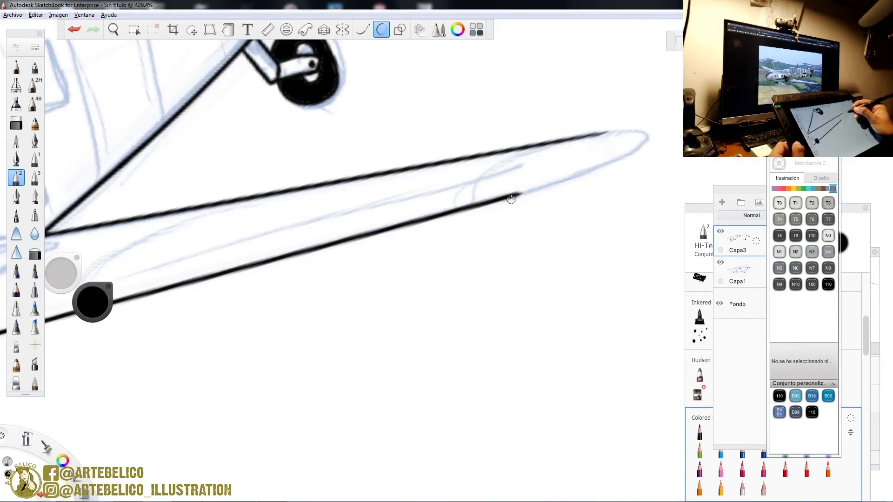
drag(519, 193, 603, 163)
drag(627, 133, 552, 149)
drag(507, 175, 501, 185)
- Ink the double curve of the wing root fairing and join it to the wing's lower edge beside the cowling
key(space)
mouse_move(558, 209)
mouse_down()
mouse_move(439, 280)
mouse_move(644, 263)
mouse_move(719, 244)
mouse_up()
mouse_move(433, 235)
mouse_down()
mouse_move(502, 196)
mouse_move(427, 216)
mouse_up()
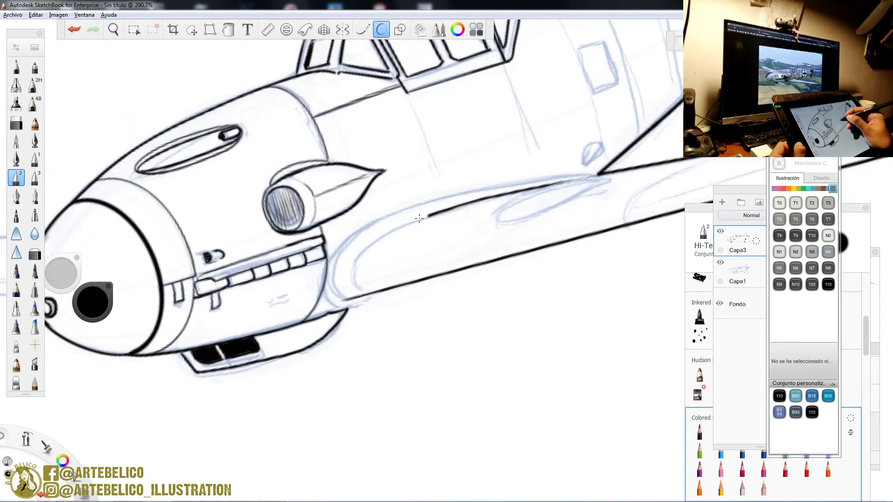
mouse_move(479, 190)
mouse_down()
mouse_move(354, 237)
mouse_move(332, 264)
mouse_move(390, 290)
mouse_up()
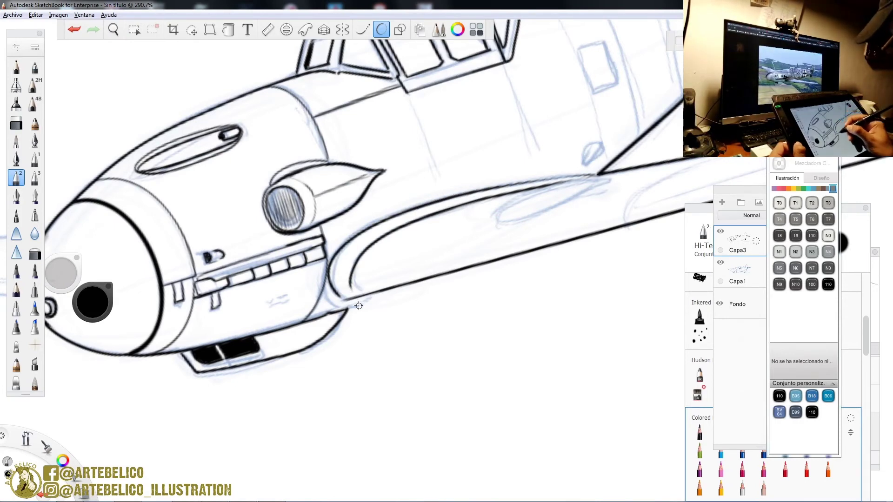
drag(347, 309, 422, 280)
- Ink the propeller blade's outline from the spinner around its rounded tip, plus the contour lines along its inner face
key(space)
mouse_move(516, 243)
mouse_down()
mouse_move(505, 257)
mouse_move(603, 292)
mouse_move(632, 293)
mouse_up()
mouse_move(273, 279)
mouse_down()
mouse_move(342, 221)
mouse_move(372, 250)
mouse_move(327, 257)
mouse_move(365, 154)
mouse_move(393, 134)
mouse_move(522, 131)
mouse_move(575, 156)
mouse_move(544, 214)
mouse_move(470, 279)
mouse_up()
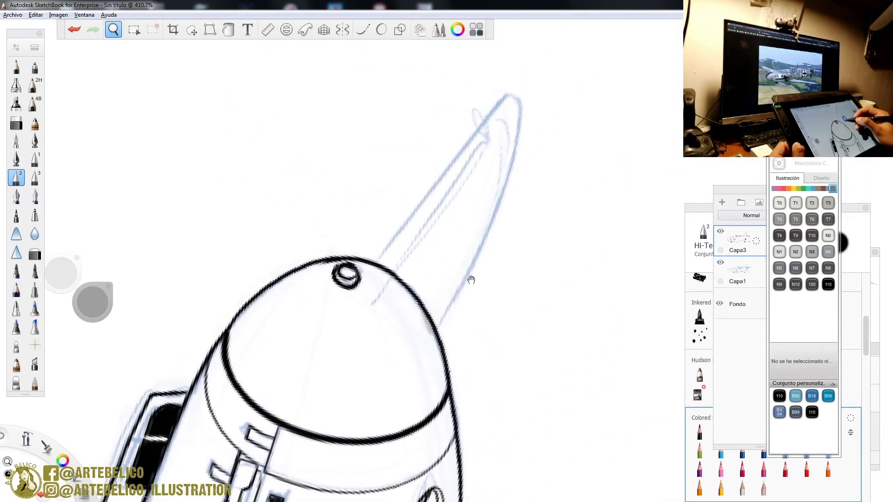
drag(502, 103, 469, 136)
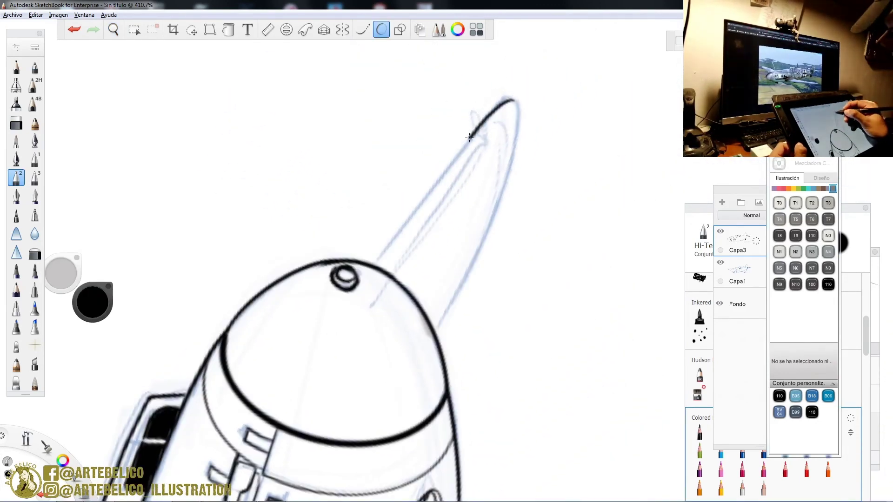
drag(445, 171, 406, 219)
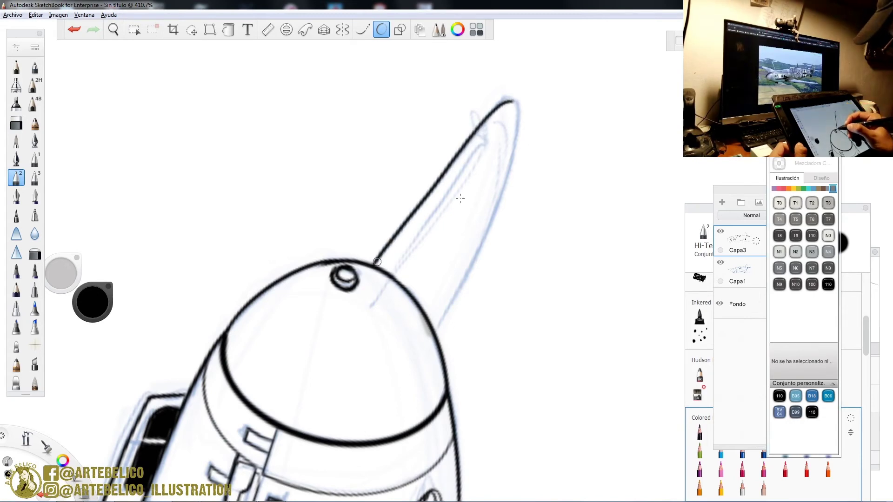
drag(497, 197, 463, 285)
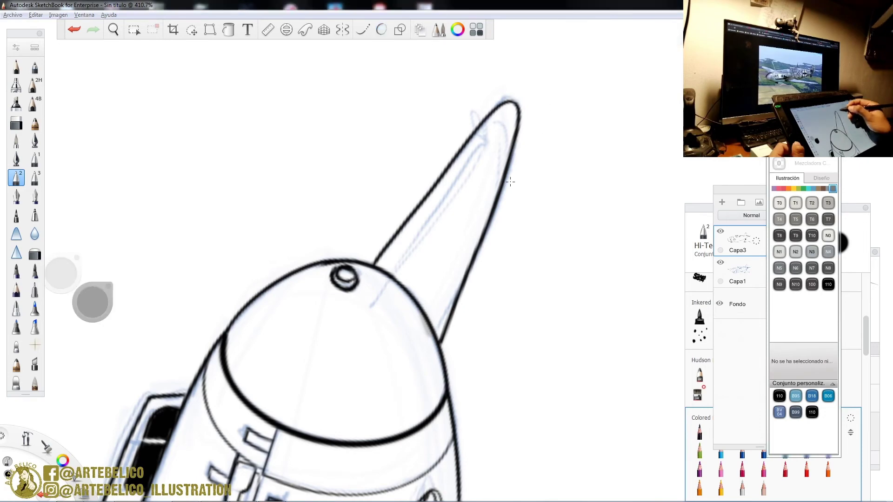
click(74, 31)
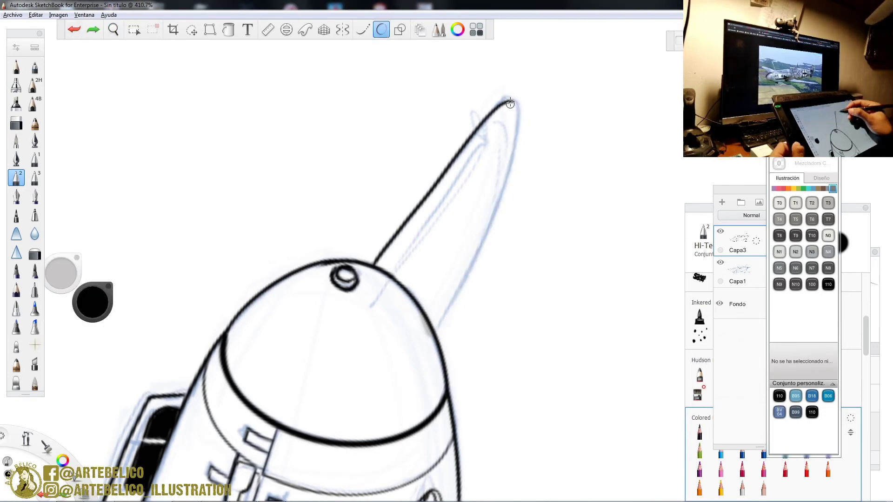
drag(485, 238, 437, 332)
drag(503, 153, 494, 202)
drag(491, 145, 413, 278)
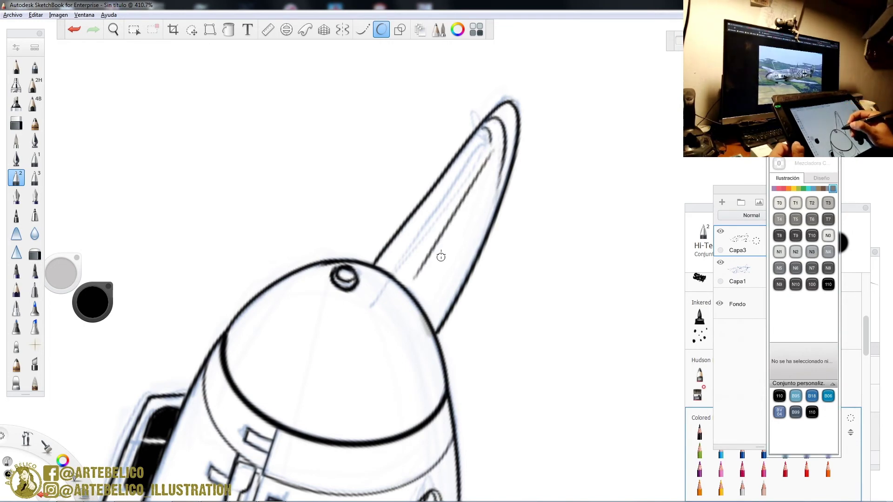
- Ink the panel lines on the outer wing and the elongated oval shape near the wing root
key(space)
mouse_move(479, 226)
mouse_down()
mouse_move(501, 225)
mouse_move(378, 259)
mouse_move(388, 285)
mouse_move(382, 268)
mouse_up()
drag(504, 241, 484, 298)
drag(516, 319, 299, 394)
drag(613, 69, 644, 44)
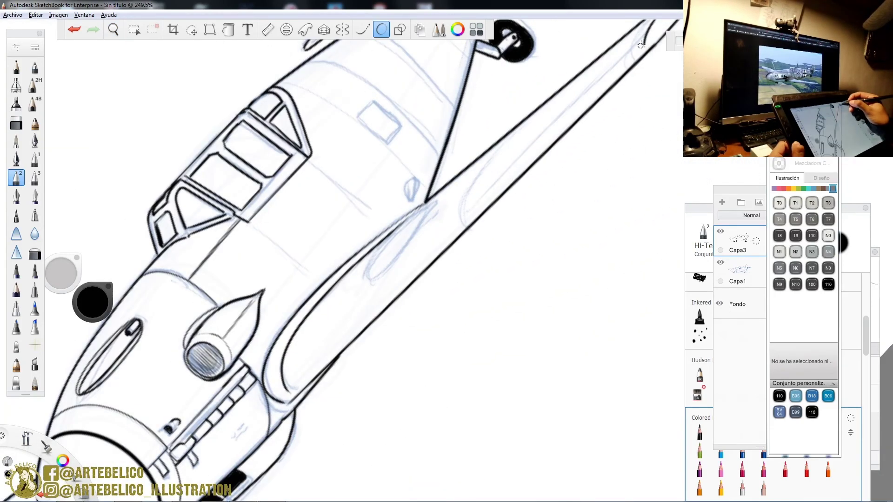
drag(474, 201, 619, 61)
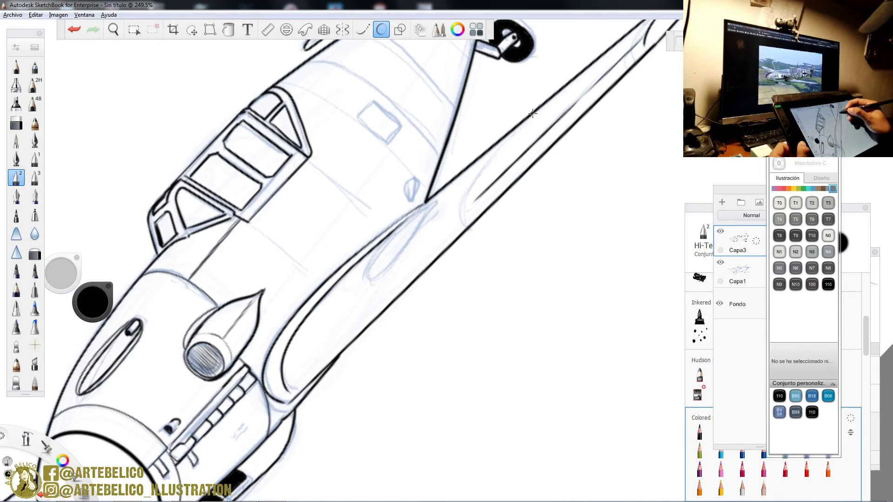
drag(475, 175, 463, 222)
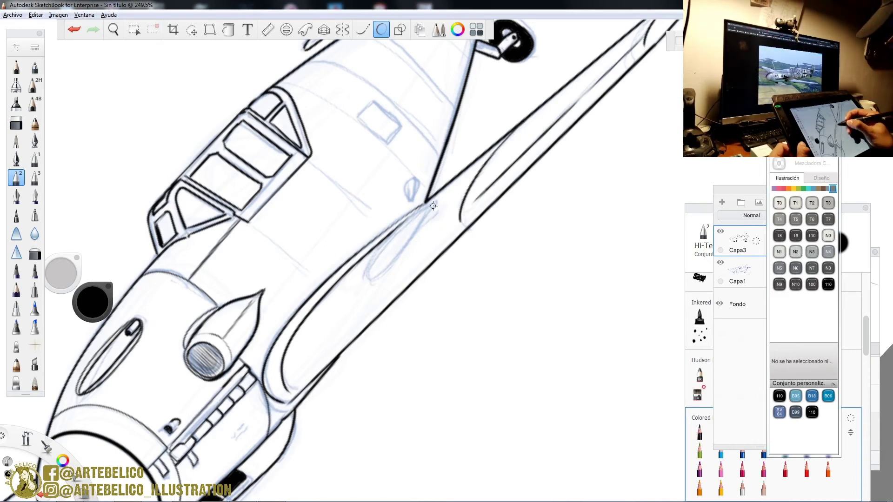
drag(369, 276, 434, 204)
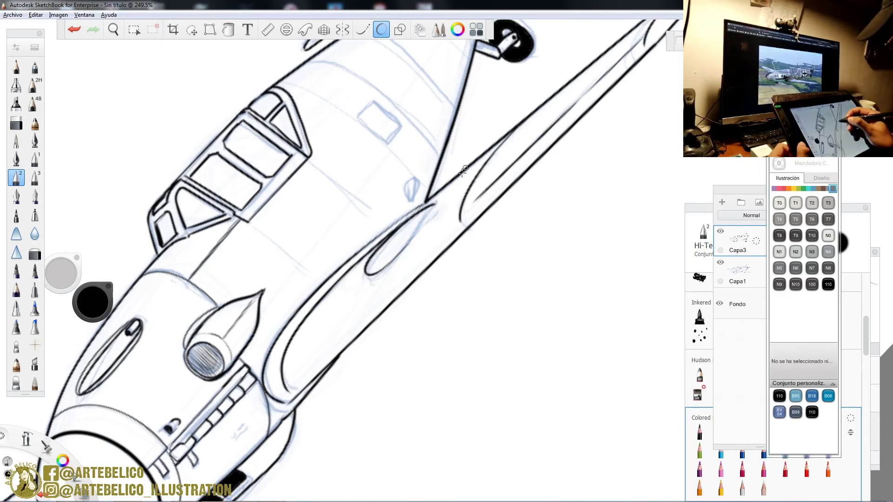
- Ink the rounded rectangular hatch on the rear fuselage and the small teardrop opening near the wing's trailing edge
key(space)
drag(396, 95, 399, 176)
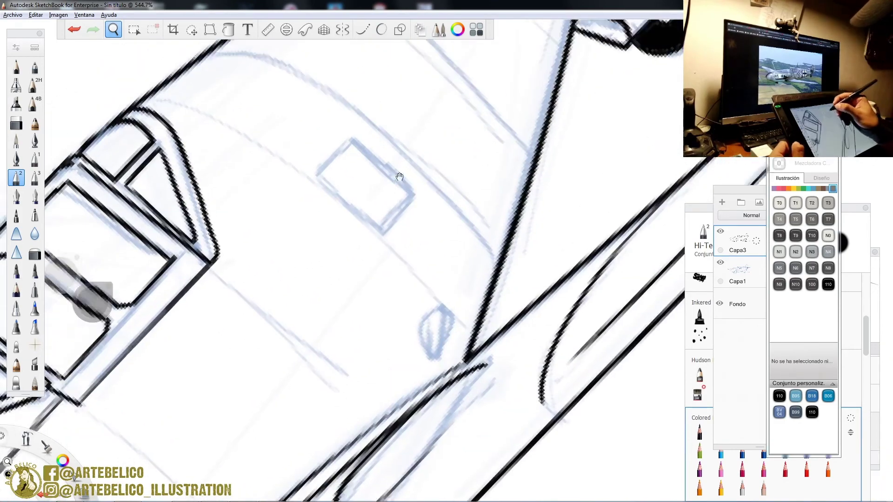
mouse_move(355, 145)
mouse_down()
mouse_move(324, 179)
mouse_move(372, 226)
mouse_up()
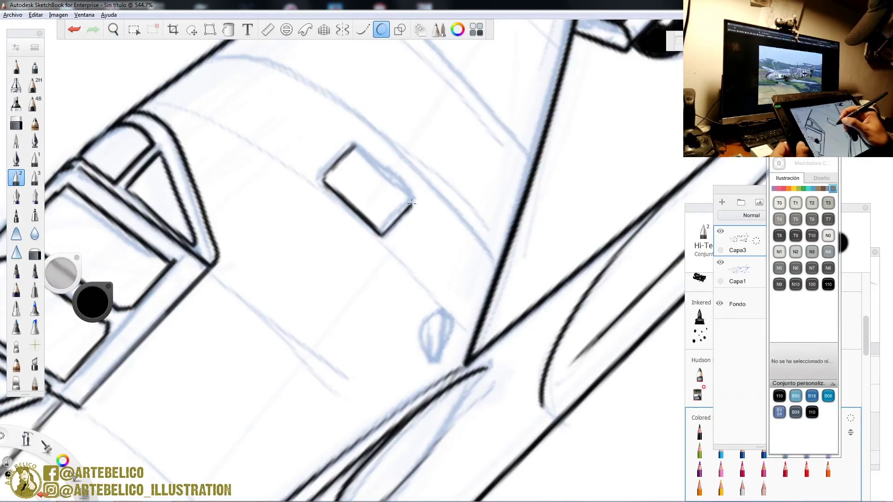
drag(362, 144, 355, 144)
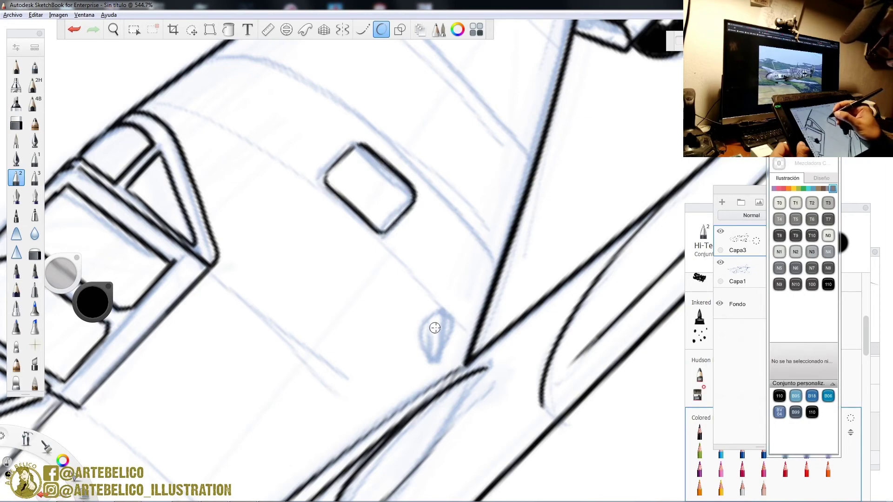
mouse_move(439, 360)
mouse_down()
mouse_move(450, 320)
mouse_move(424, 313)
mouse_move(421, 356)
mouse_move(437, 358)
mouse_up()
- Ink the long panel lines running from the canopy's lower frame down the side of the fuselage
key(space)
drag(478, 259, 487, 285)
mouse_move(367, 360)
mouse_down()
mouse_move(424, 225)
mouse_move(479, 278)
mouse_move(500, 284)
mouse_up()
drag(529, 106, 629, 185)
key(space)
drag(625, 238, 509, 320)
drag(600, 300, 507, 371)
mouse_move(568, 133)
mouse_down()
mouse_move(602, 103)
mouse_move(571, 194)
mouse_up()
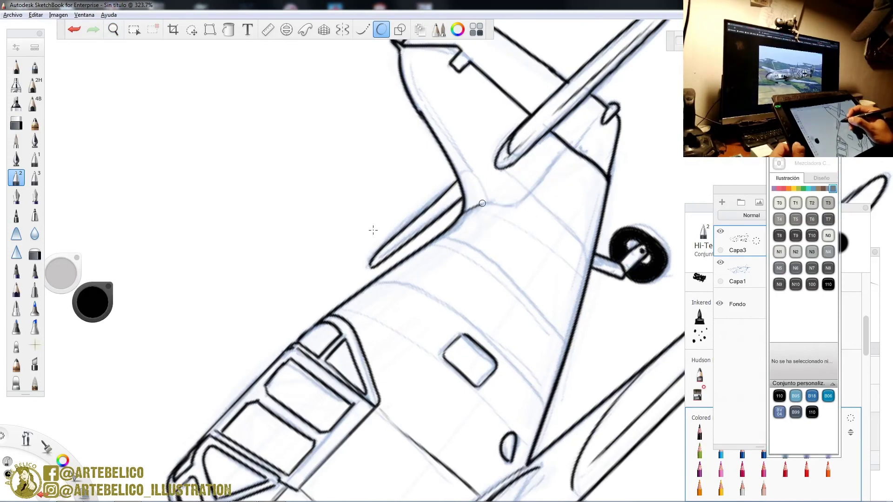
- With the thinner size 1 Hi-Tec pen, ink the fairing curve at the fin's base and the panel lines around the tail
click(36, 160)
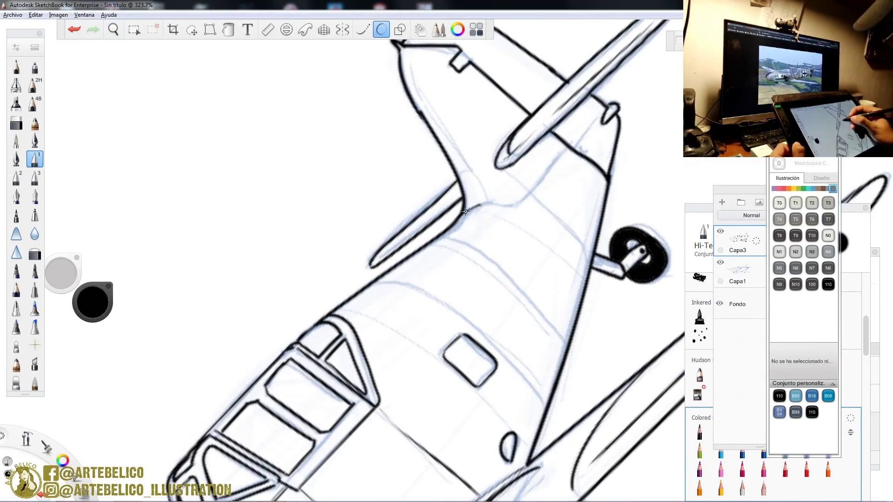
drag(565, 148, 512, 203)
drag(563, 215, 586, 240)
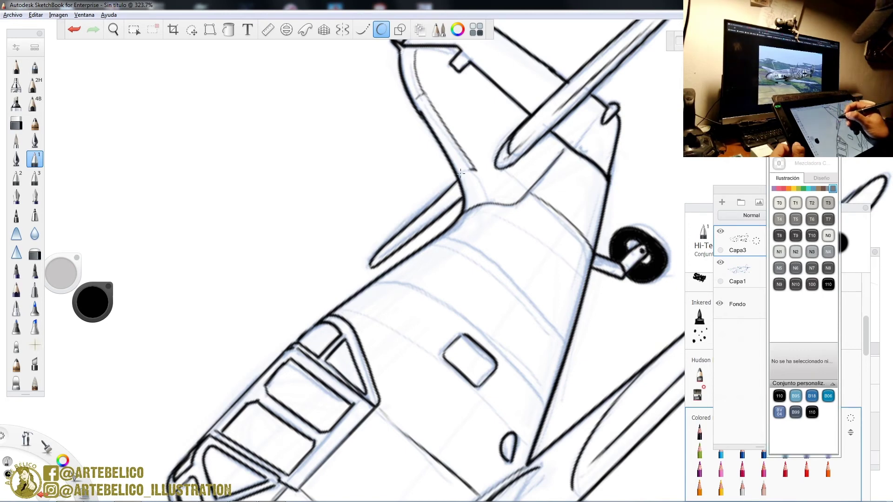
drag(473, 164, 516, 113)
drag(558, 136, 503, 190)
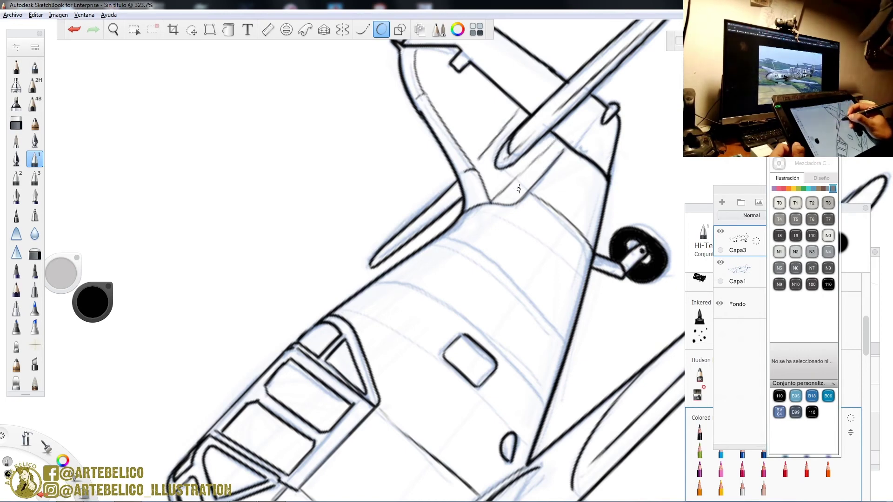
- Ink the curved panel lines that wrap around the rear fuselage between the canopy and the fin
drag(454, 245, 516, 288)
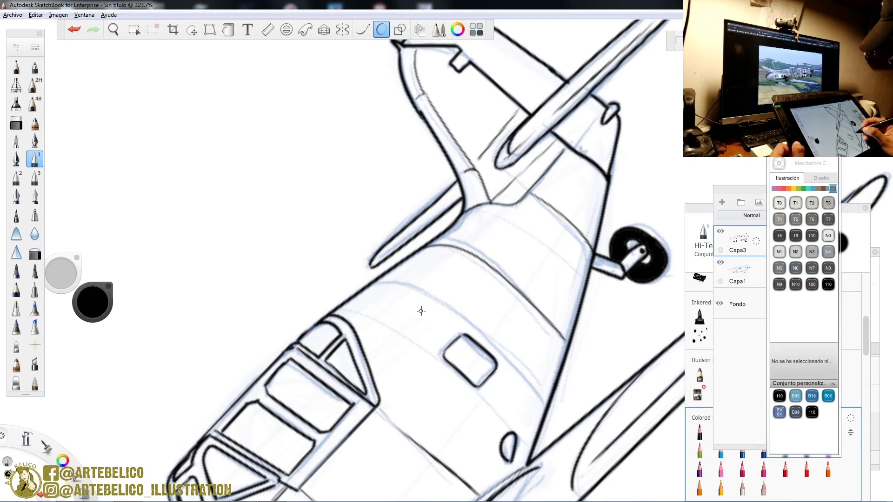
mouse_move(353, 296)
mouse_down()
mouse_move(373, 285)
mouse_move(411, 289)
mouse_move(542, 395)
mouse_up()
drag(361, 315, 475, 398)
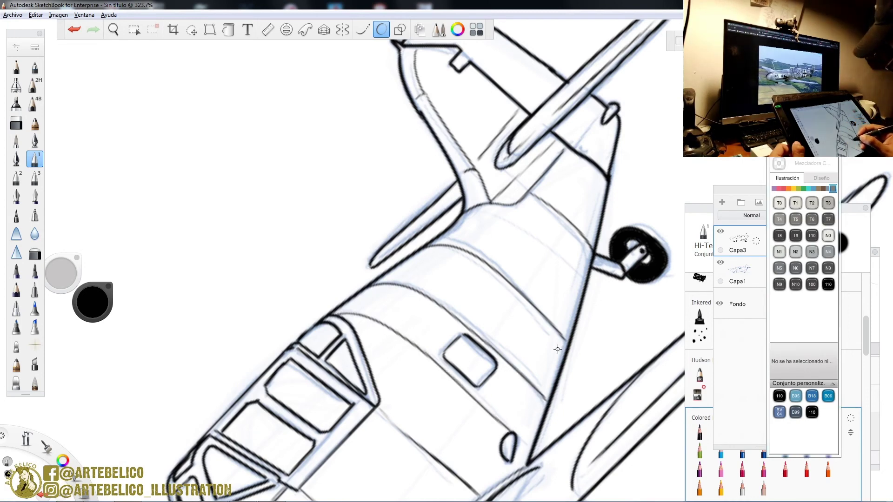
key(space)
drag(522, 281, 490, 294)
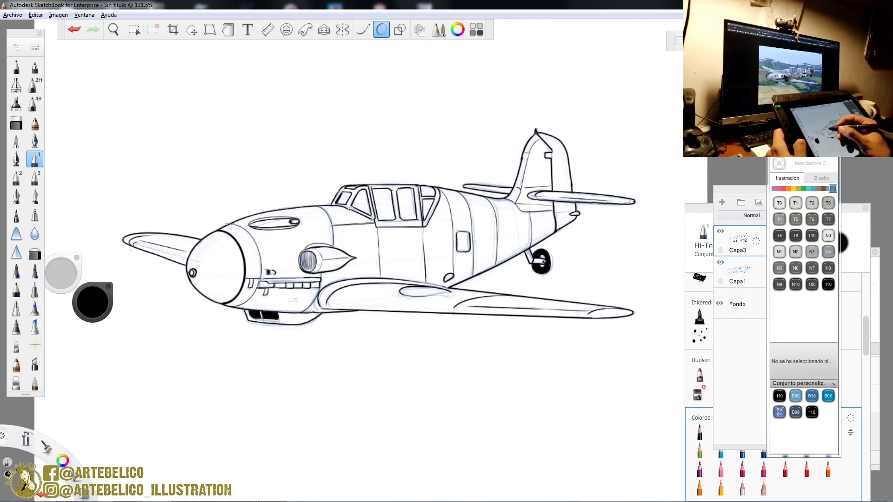
- On a new layer, thicken the cowling's upper contour from the spinner to the windshield with the size 3 Hi-Tec pen and Steady Stroke
click(35, 178)
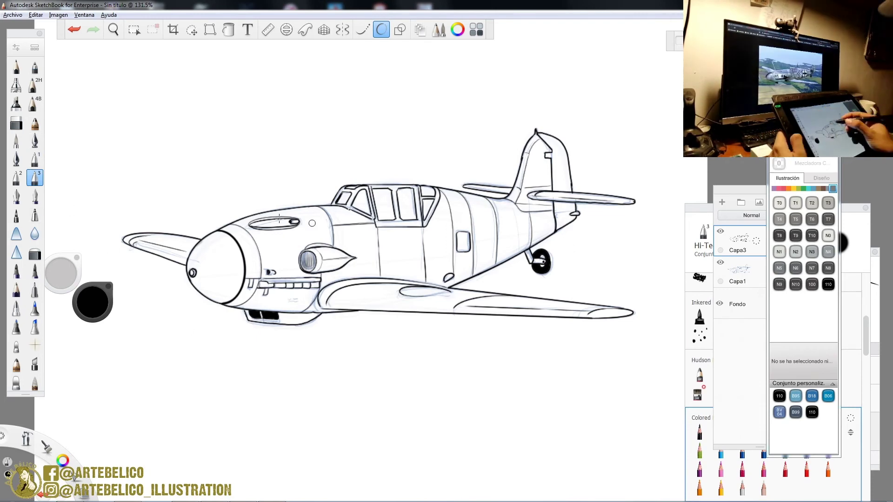
click(721, 202)
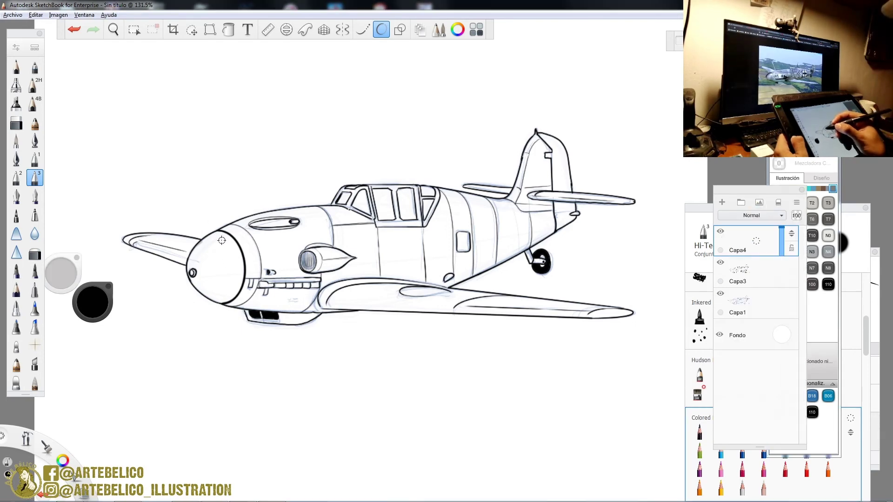
key(space)
mouse_move(238, 224)
mouse_down()
mouse_move(286, 178)
mouse_move(352, 138)
mouse_up()
click(363, 29)
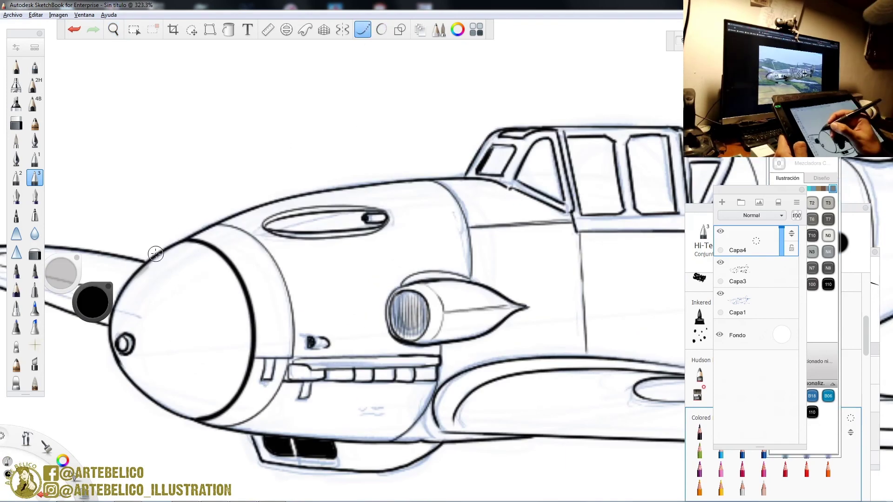
mouse_move(148, 258)
mouse_down()
mouse_move(268, 200)
mouse_move(495, 172)
mouse_up()
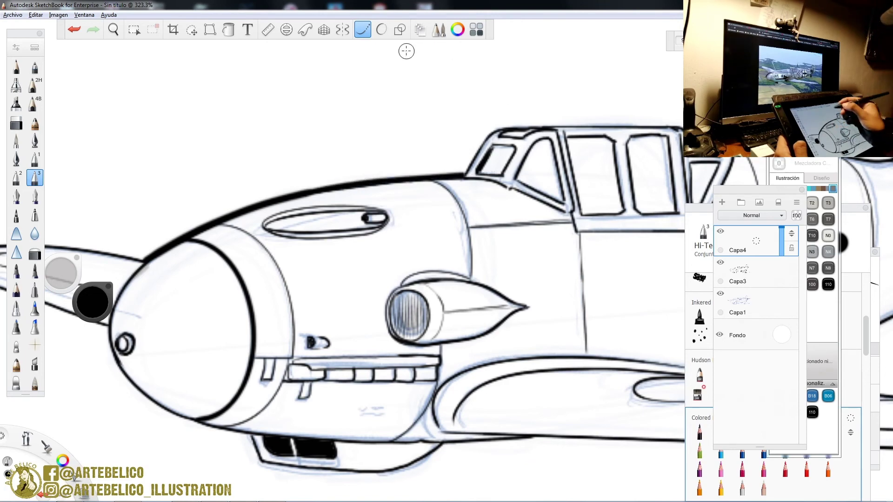
- Thicken the outer contour of the windshield, the canopy roof and upper rear fuselage, plus the far tailplane's outline
click(382, 29)
drag(472, 159, 503, 125)
key(space)
mouse_move(512, 226)
mouse_down()
mouse_move(537, 210)
mouse_move(490, 209)
mouse_move(414, 376)
mouse_up()
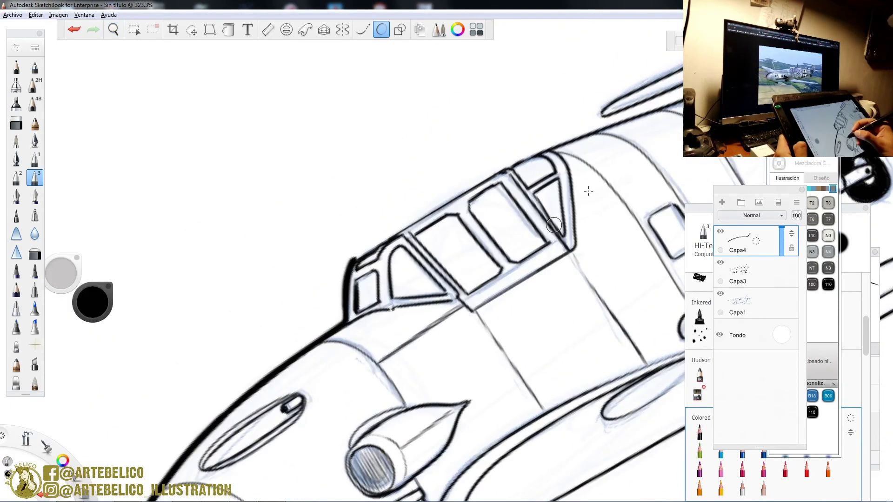
mouse_move(680, 102)
mouse_down()
mouse_move(533, 155)
mouse_move(352, 265)
mouse_up()
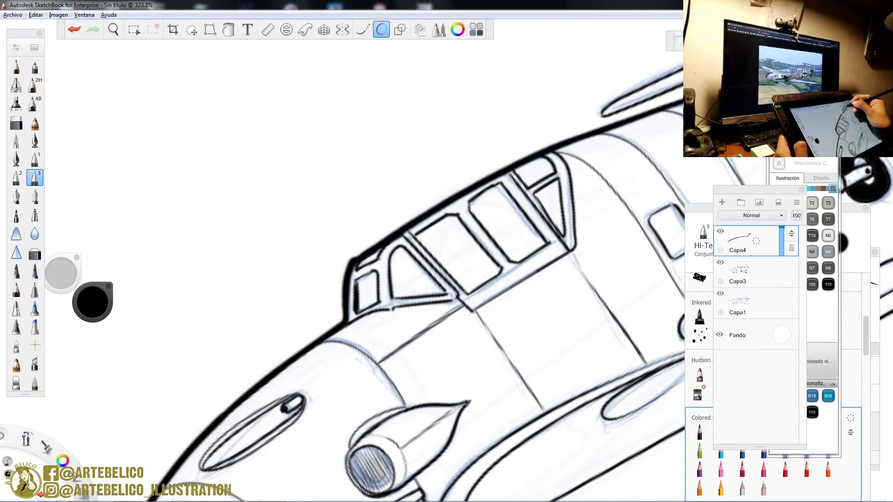
drag(681, 83, 603, 117)
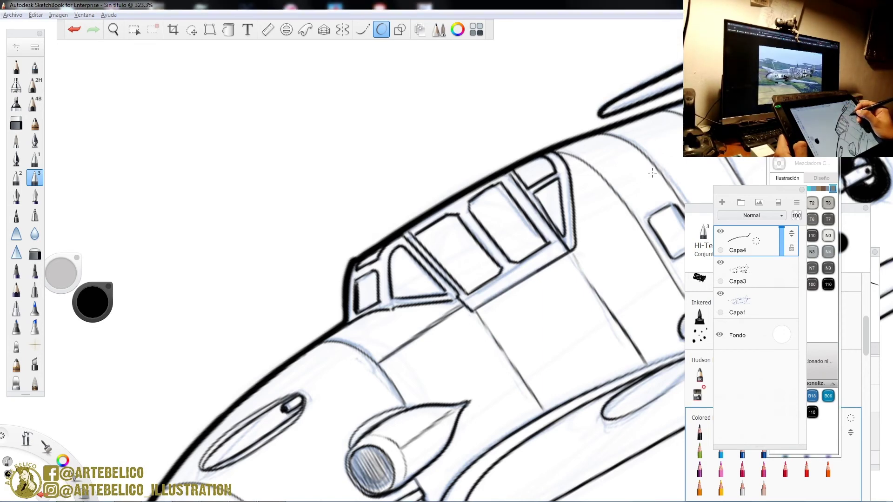
- Thicken the tail fin's front edge and the rounded top and rear edge of the rudder
key(space)
drag(627, 198, 480, 372)
mouse_move(533, 216)
mouse_down()
mouse_move(540, 163)
mouse_move(503, 96)
mouse_move(497, 151)
mouse_move(530, 282)
mouse_up()
mouse_move(511, 79)
mouse_down()
mouse_move(569, 63)
mouse_move(606, 73)
mouse_move(643, 101)
mouse_move(701, 180)
mouse_up()
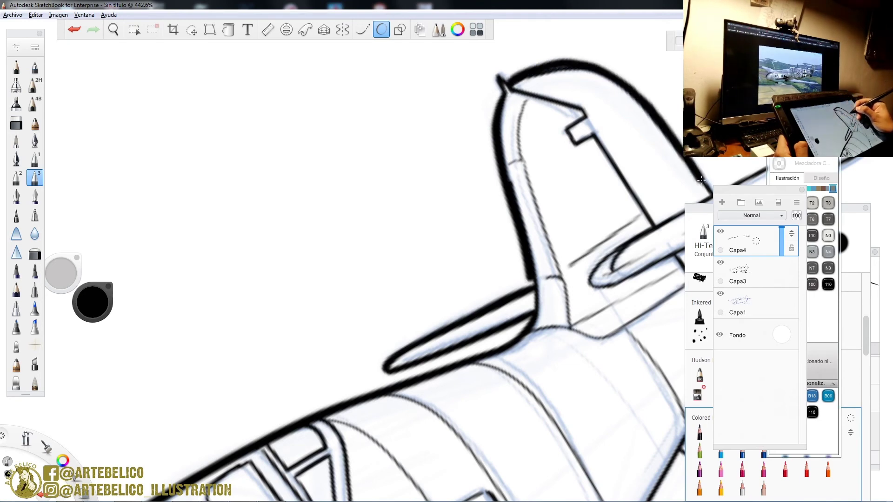
- Thicken the near tailplane's outline, the lower end of the rudder and the rear edge of the fuselage down to the tail wheel
key(space)
drag(551, 291, 252, 295)
mouse_move(412, 197)
mouse_down()
mouse_move(599, 110)
mouse_move(614, 113)
mouse_up()
drag(557, 161, 444, 228)
drag(553, 156, 479, 202)
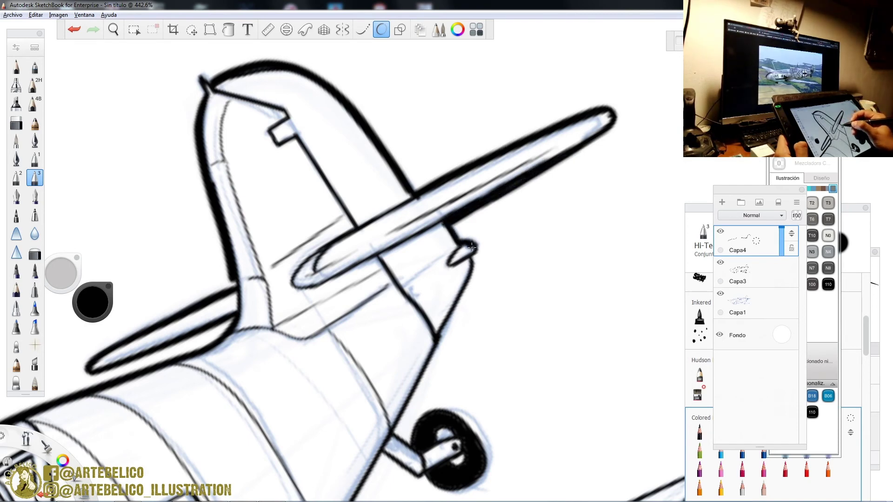
drag(471, 263, 393, 433)
- Thicken the tail wheel strut's outline and the fuselage's lower edge from the wheel to the wing, redoing the edge stroke once
key(space)
drag(476, 372, 501, 149)
key(e)
mouse_move(405, 234)
mouse_down()
mouse_move(444, 265)
mouse_move(453, 257)
mouse_up()
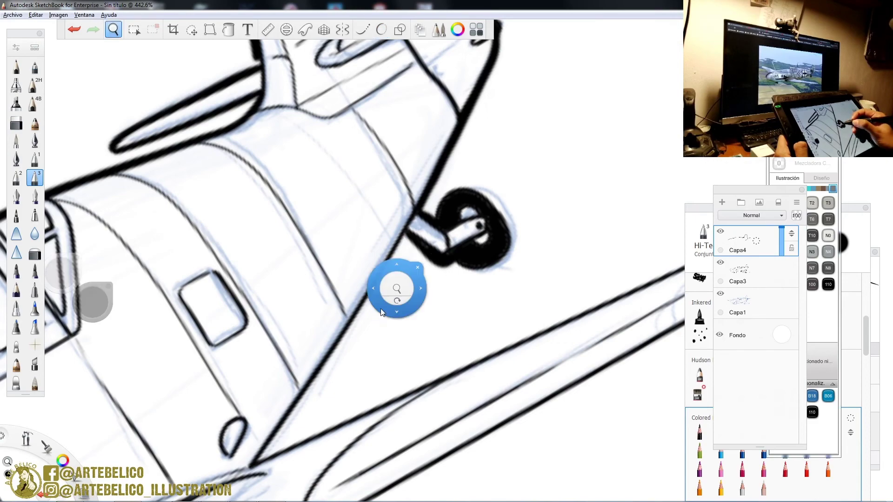
mouse_move(378, 295)
mouse_down()
mouse_move(443, 165)
mouse_move(453, 164)
mouse_up()
drag(473, 88, 320, 327)
key(ctrl+z)
drag(349, 276, 337, 314)
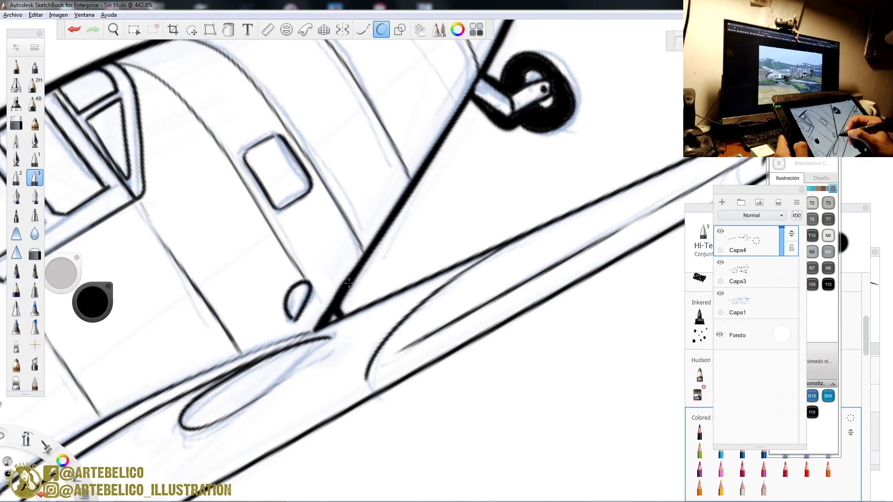
- Thicken the two long straight edges of the near wing along the ruler
key(space)
drag(448, 251, 331, 326)
drag(410, 330, 368, 354)
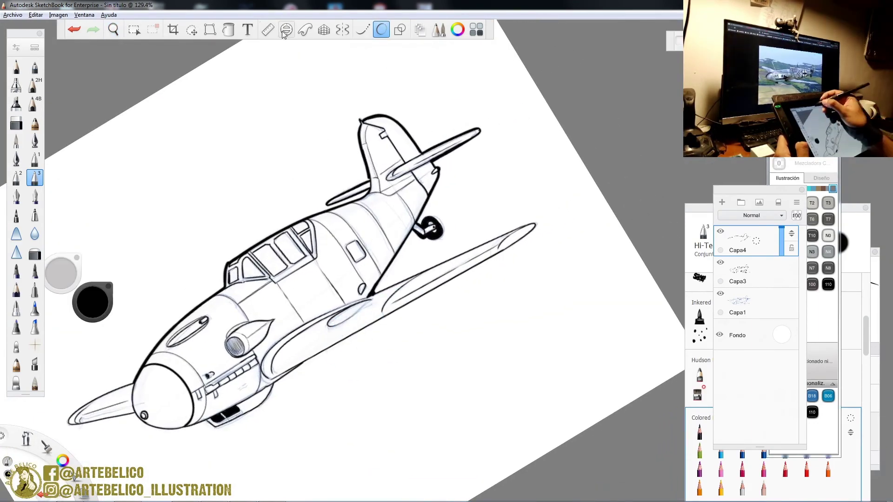
click(267, 29)
drag(395, 252, 463, 280)
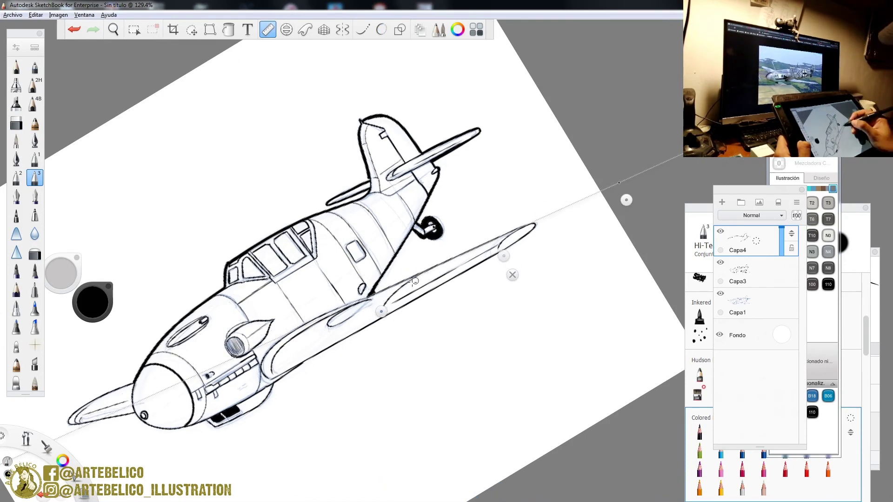
drag(374, 295, 530, 225)
mouse_move(380, 311)
mouse_down()
mouse_move(282, 389)
mouse_move(486, 264)
mouse_up()
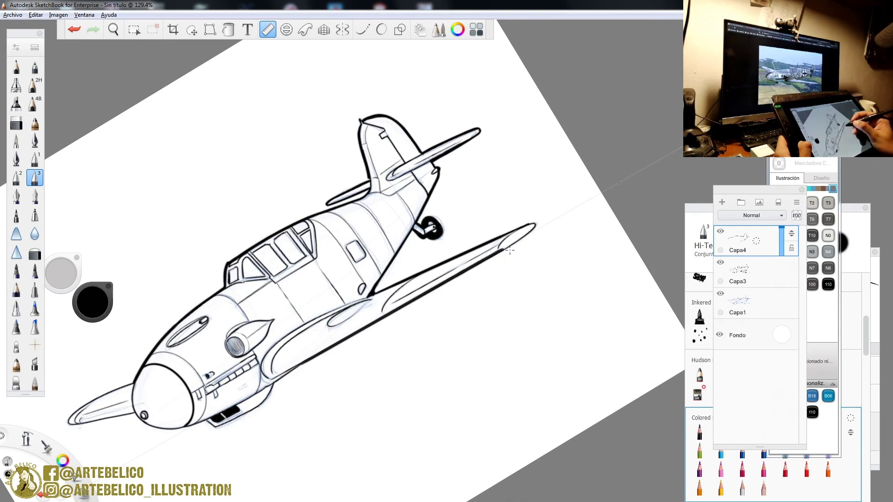
- Turn off the ruler and thicken the near wing's rounded tip so it joins both straight edges
key(r)
key(space)
drag(532, 242, 691, 122)
mouse_move(436, 267)
mouse_down()
mouse_move(538, 192)
mouse_move(525, 180)
mouse_move(510, 186)
mouse_up()
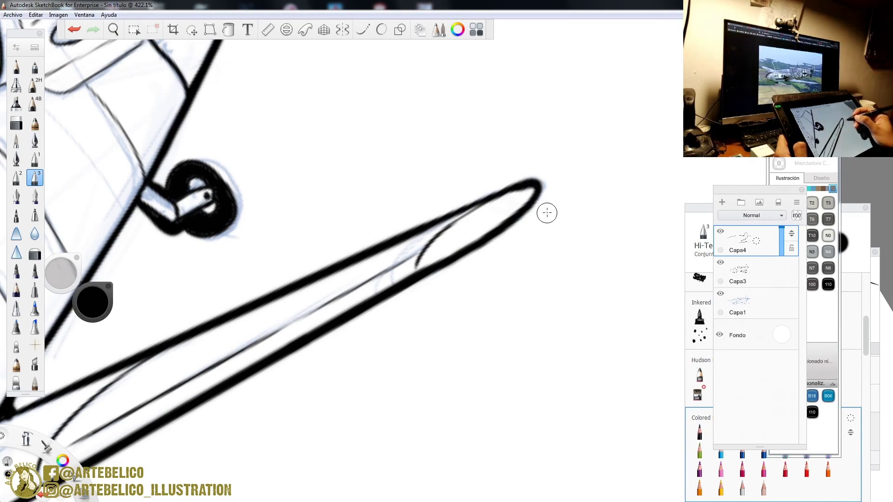
- Thicken the outline of the air intake under the cowling up to the wing's lower edge, redoing the first stroke
key(space)
mouse_move(505, 247)
mouse_down()
mouse_move(442, 280)
mouse_move(452, 309)
mouse_move(673, 204)
mouse_up()
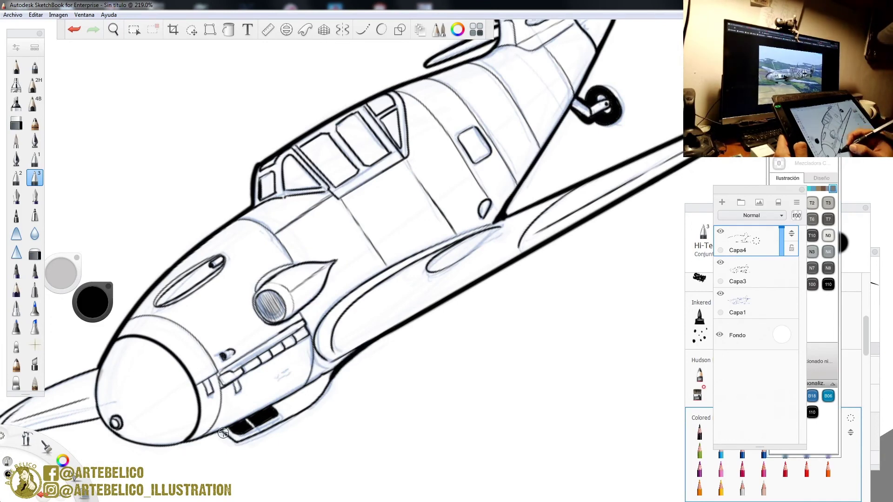
drag(227, 433, 239, 437)
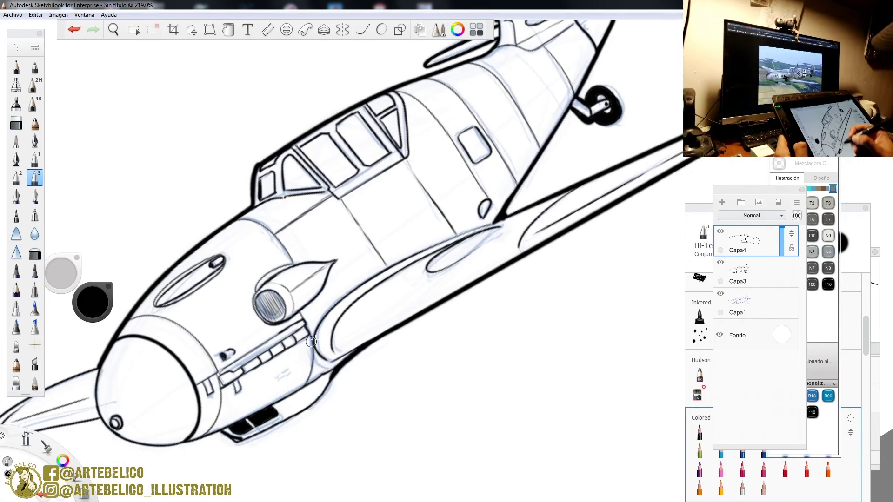
key(ctrl+z)
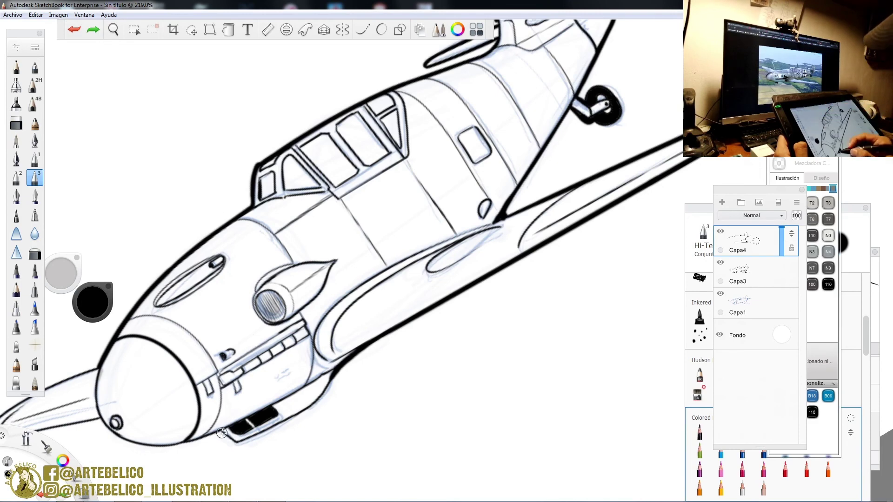
drag(237, 441, 242, 438)
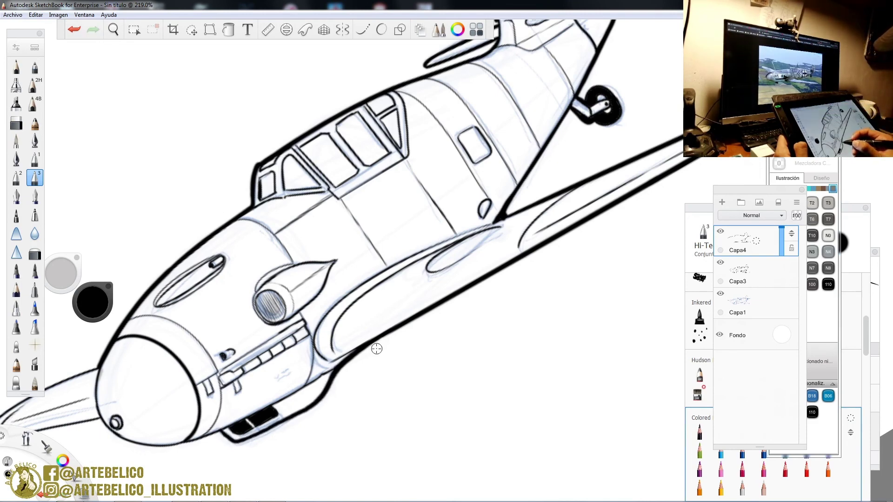
- Thicken the outline of the far wing projecting beyond the spinner, including its rounded tip
key(space)
drag(342, 375, 464, 291)
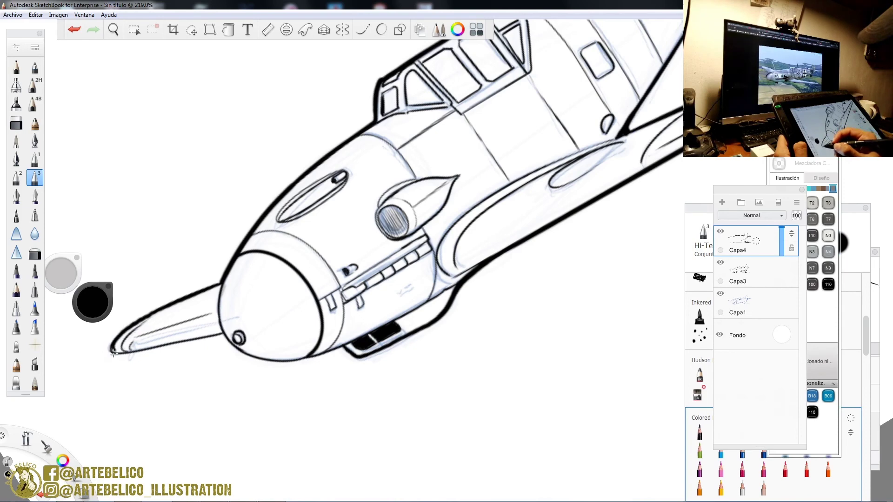
drag(145, 349, 183, 341)
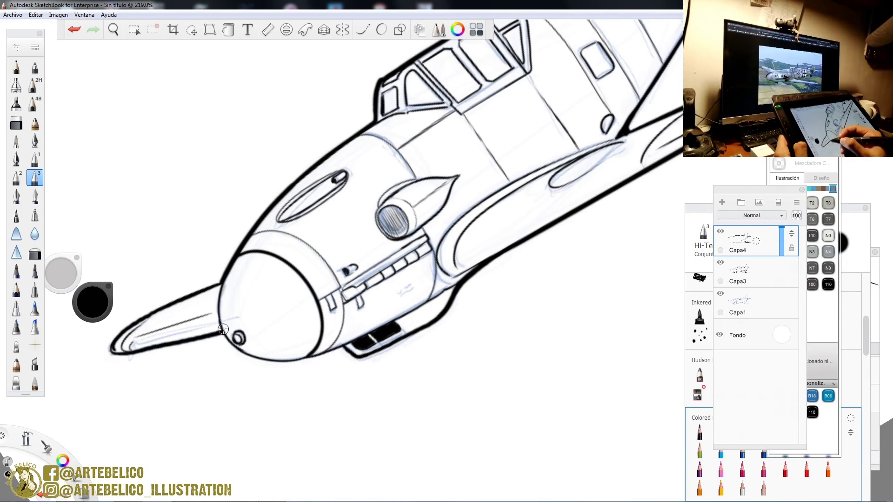
- Thicken the spinner's lower contour and the cowling's underside back to the air intake with Predictive Stroke, replacing the first attempt
click(381, 30)
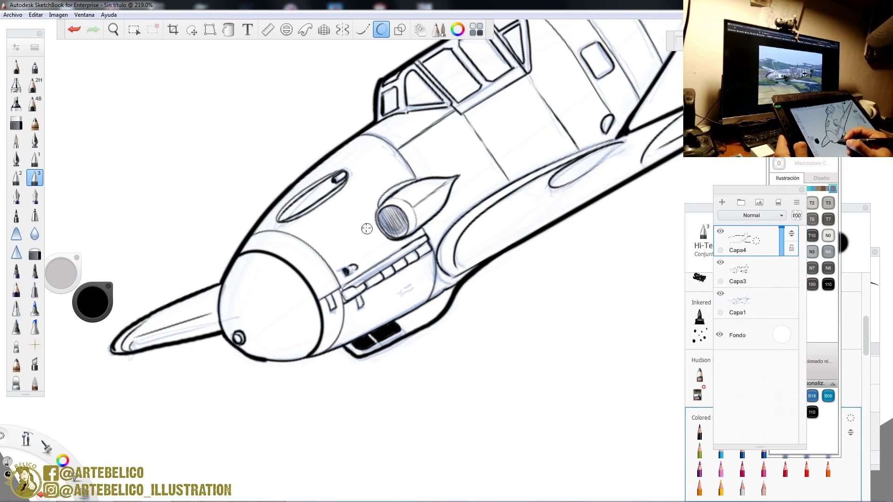
click(74, 30)
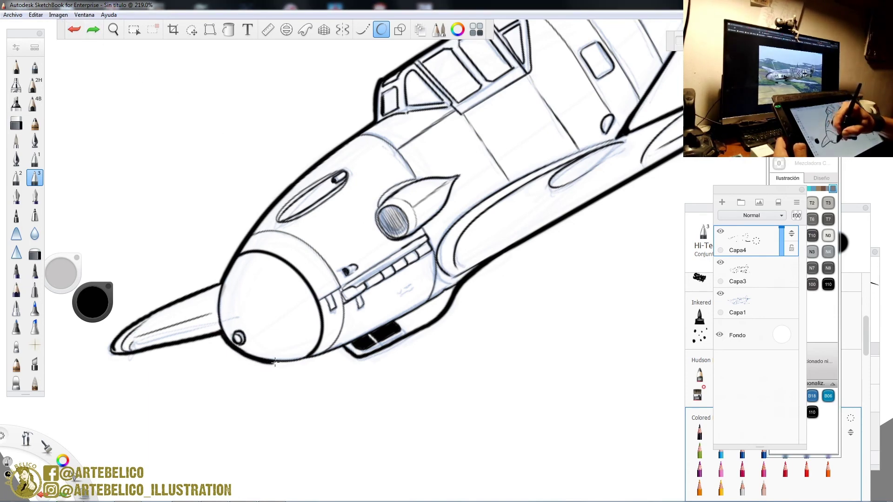
drag(343, 346, 346, 343)
- Bring the whole aircraft into view and hide the sketch layer Capa1
key(space)
drag(493, 223, 421, 269)
drag(478, 284, 538, 305)
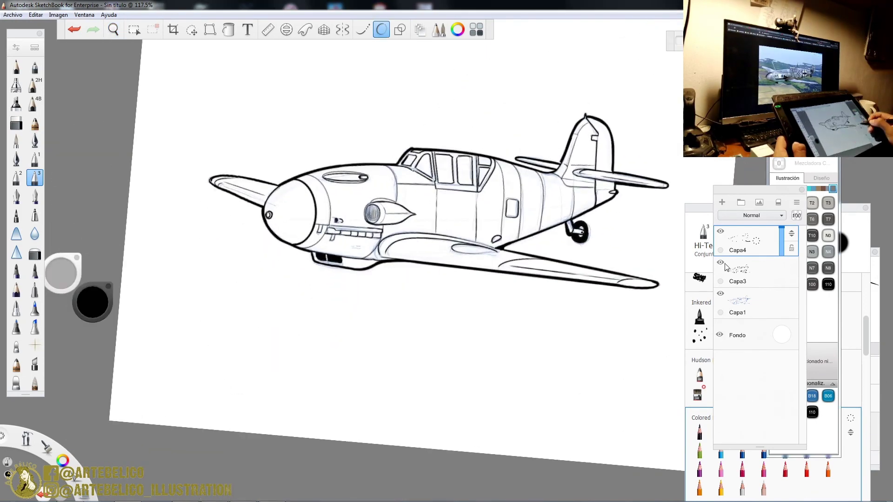
click(721, 294)
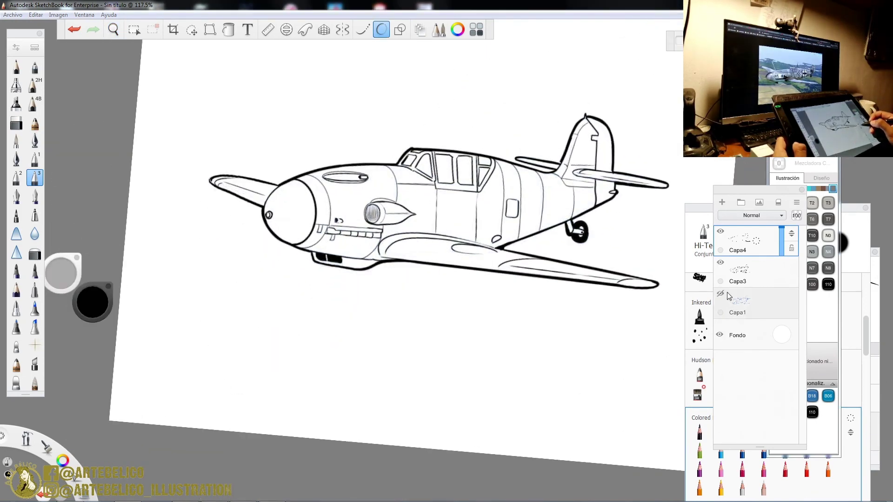
- Straighten and enlarge the aircraft view, and add a new layer between Capa3 and the hidden sketch layer Capa1
key(space)
drag(379, 269, 366, 277)
drag(354, 319, 338, 358)
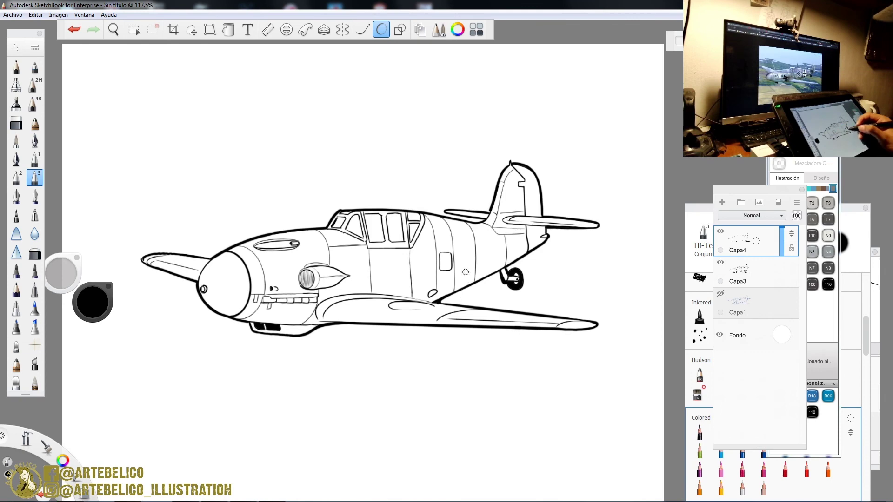
key(space)
drag(470, 266, 512, 280)
drag(507, 252, 524, 237)
click(763, 269)
drag(758, 304, 776, 279)
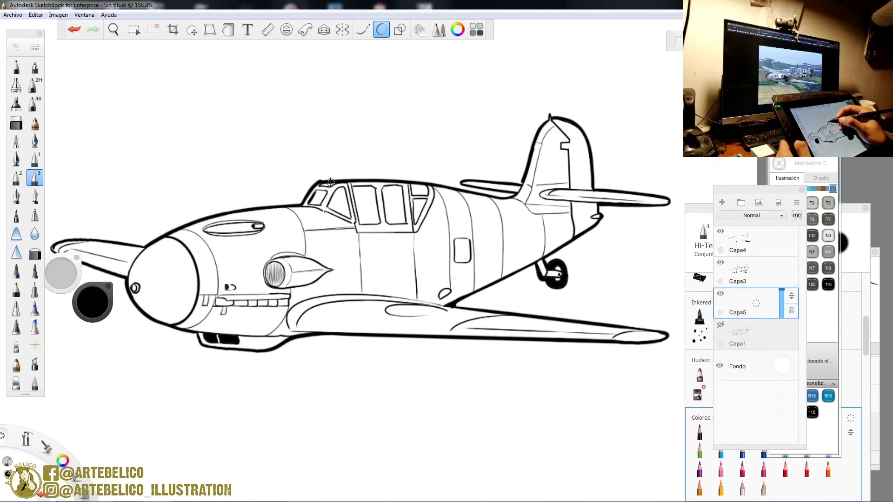
- Select the interiors of all the cockpit canopy panes with the Magic Wand, using the line work on Capa3
click(134, 31)
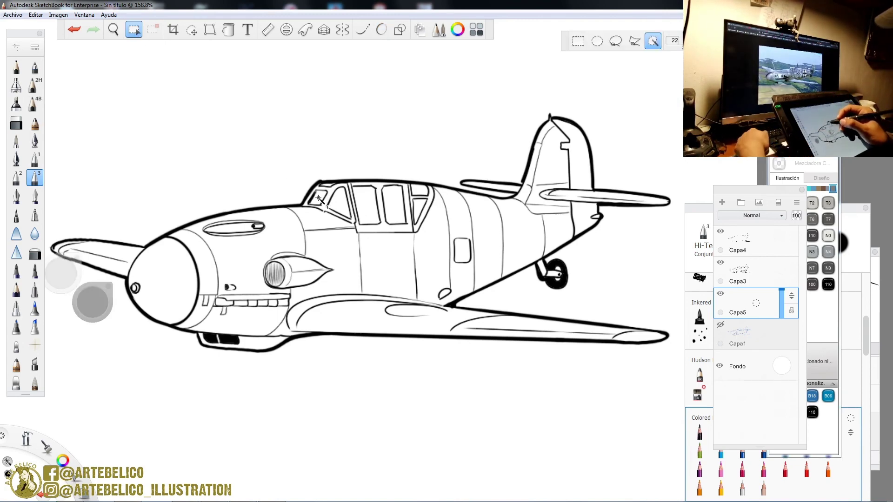
click(732, 272)
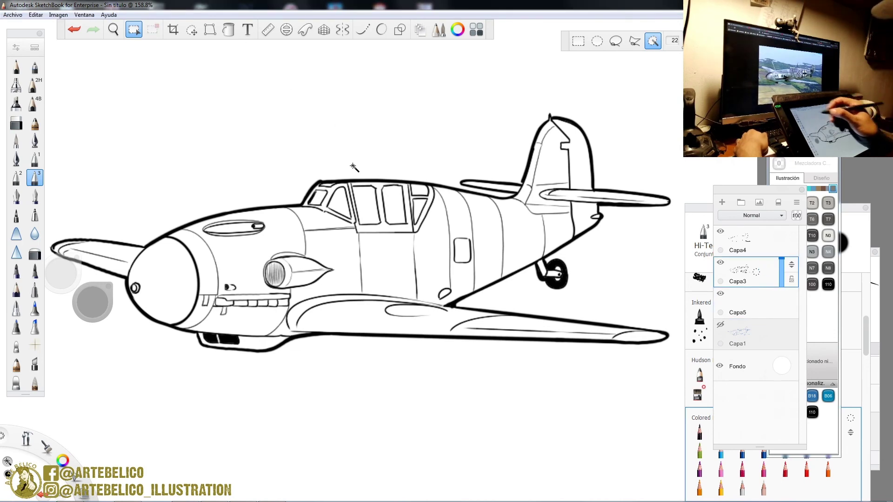
click(318, 198)
click(328, 185)
click(341, 203)
click(364, 203)
click(392, 209)
click(419, 210)
click(419, 190)
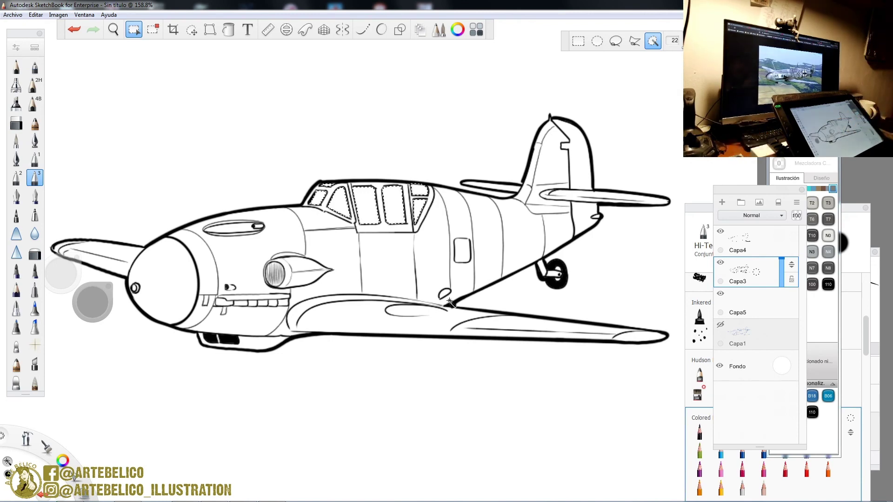
- Paint black shading with white reflection gaps inside the selected canopy panes on Capa5, and clear the selection
click(748, 302)
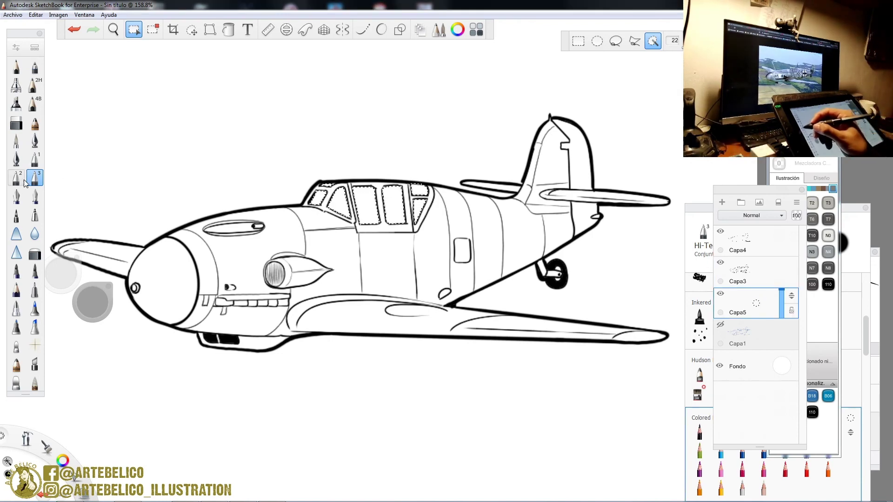
click(134, 29)
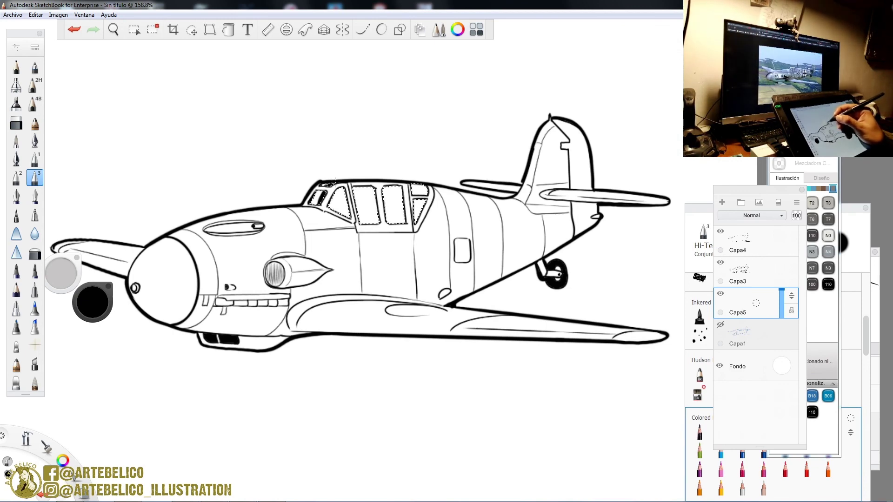
mouse_move(341, 189)
mouse_down()
mouse_move(334, 209)
mouse_move(339, 203)
mouse_up()
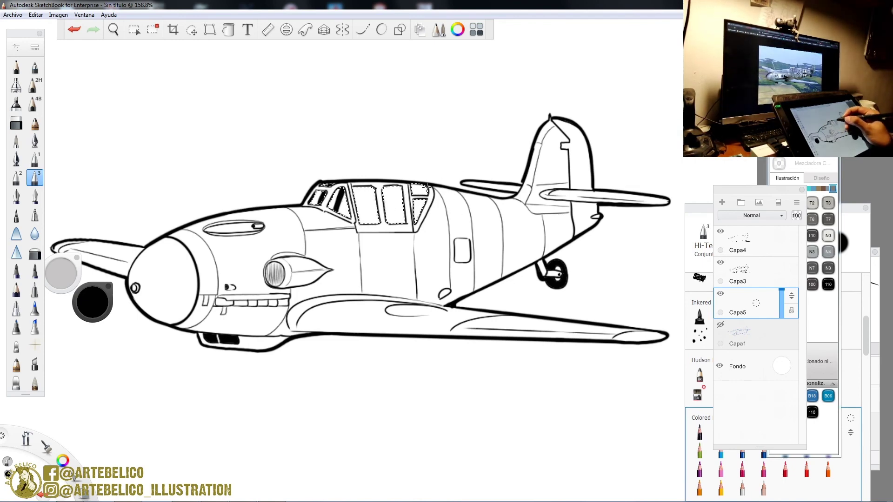
drag(415, 195, 425, 186)
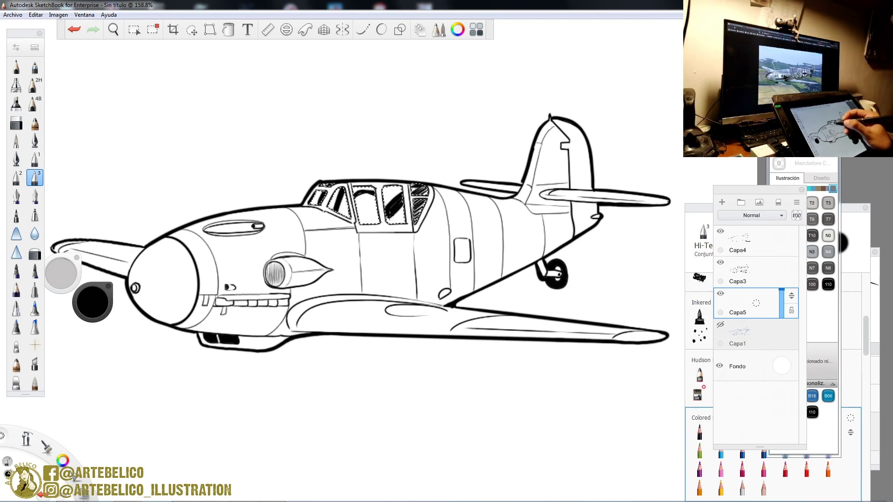
drag(391, 222, 399, 227)
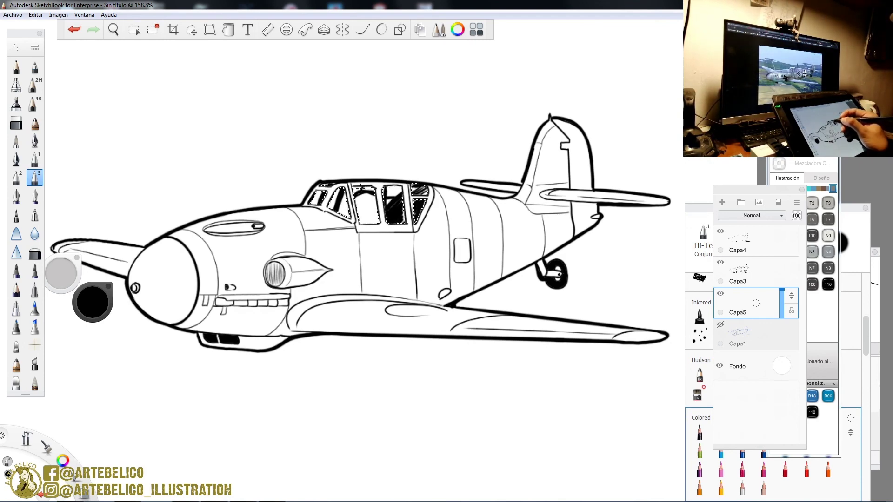
mouse_move(345, 200)
mouse_down()
mouse_move(369, 191)
mouse_move(355, 215)
mouse_move(372, 207)
mouse_up()
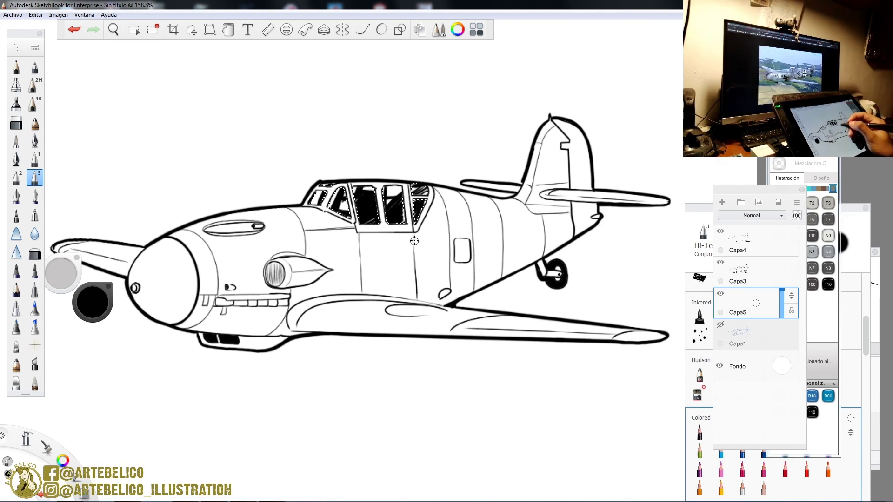
click(153, 29)
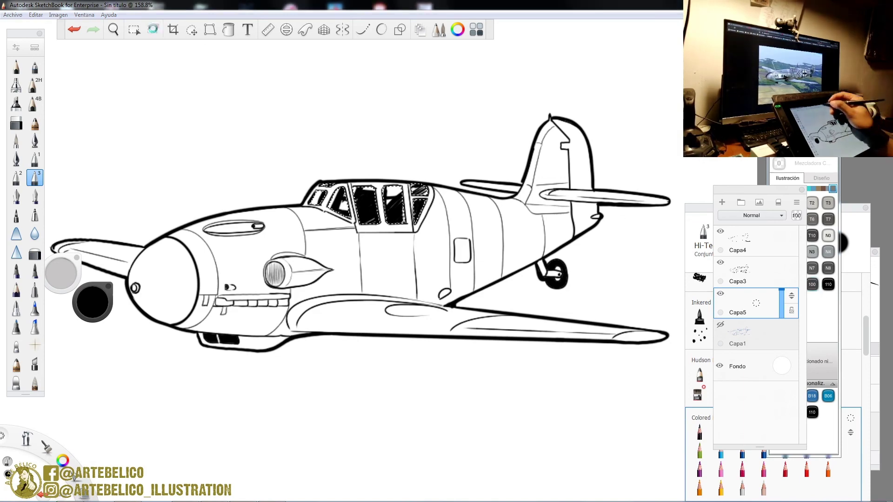